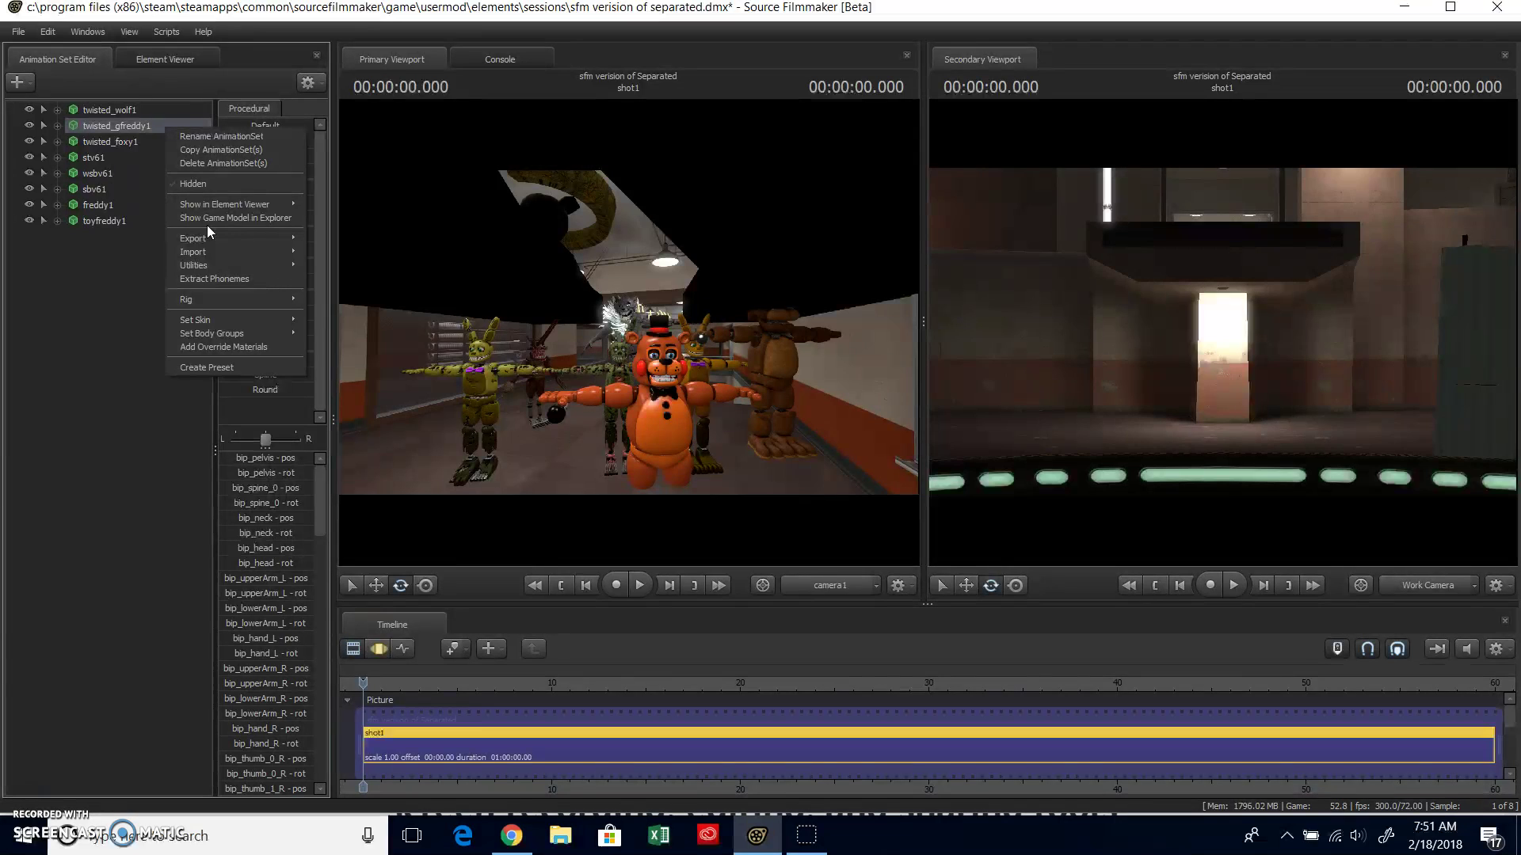
- Add a root transform scale control to twisted_gfreddy1 and scale the oversized model down to fit inside the hallway
{"action": "mouse_move", "coordinate": [269, 265]}
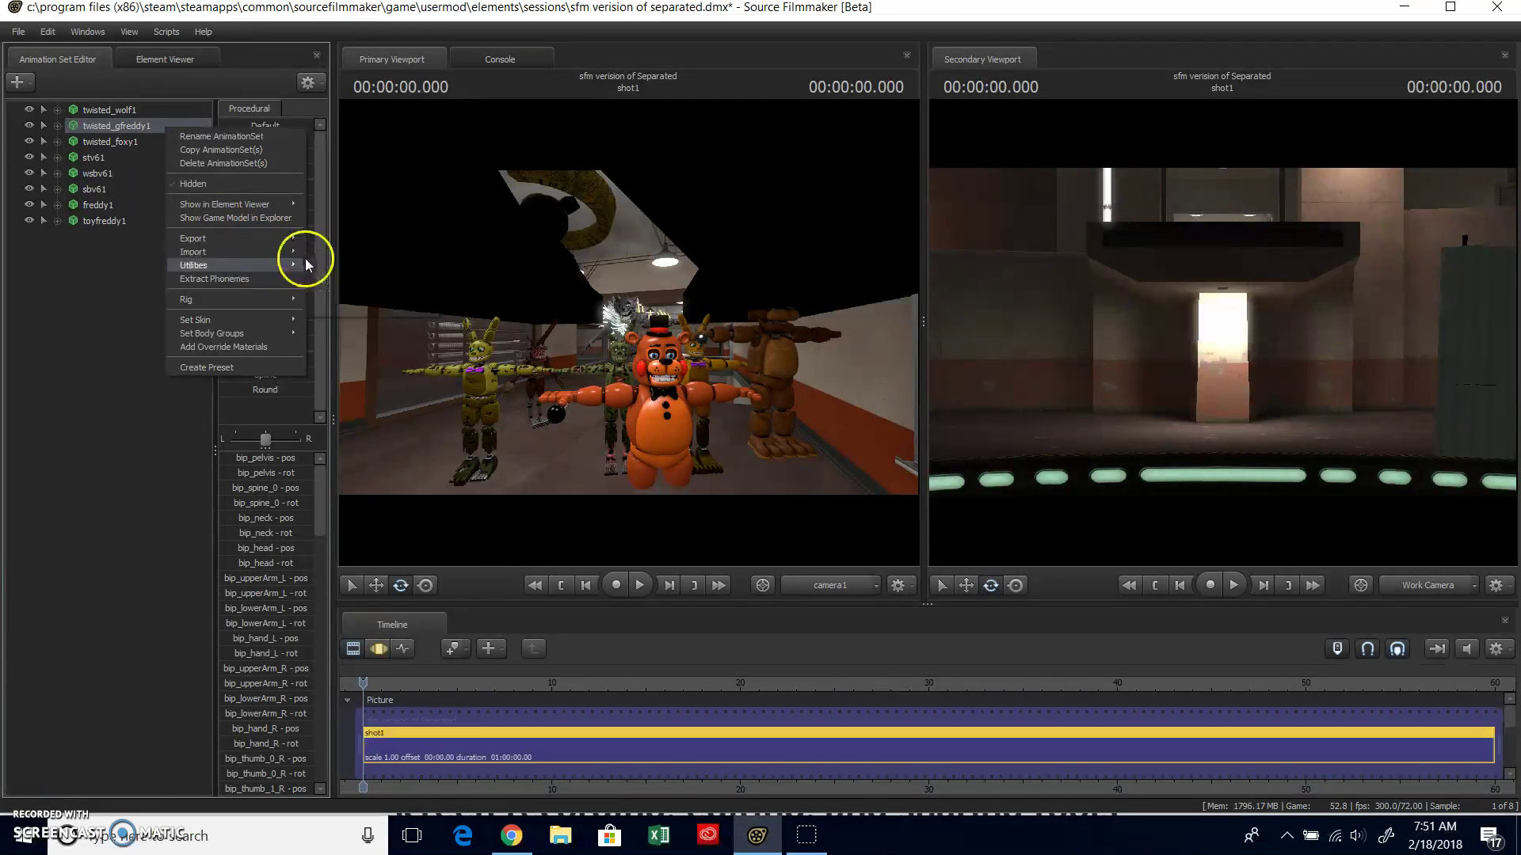
{"action": "left_click", "coordinate": [349, 309]}
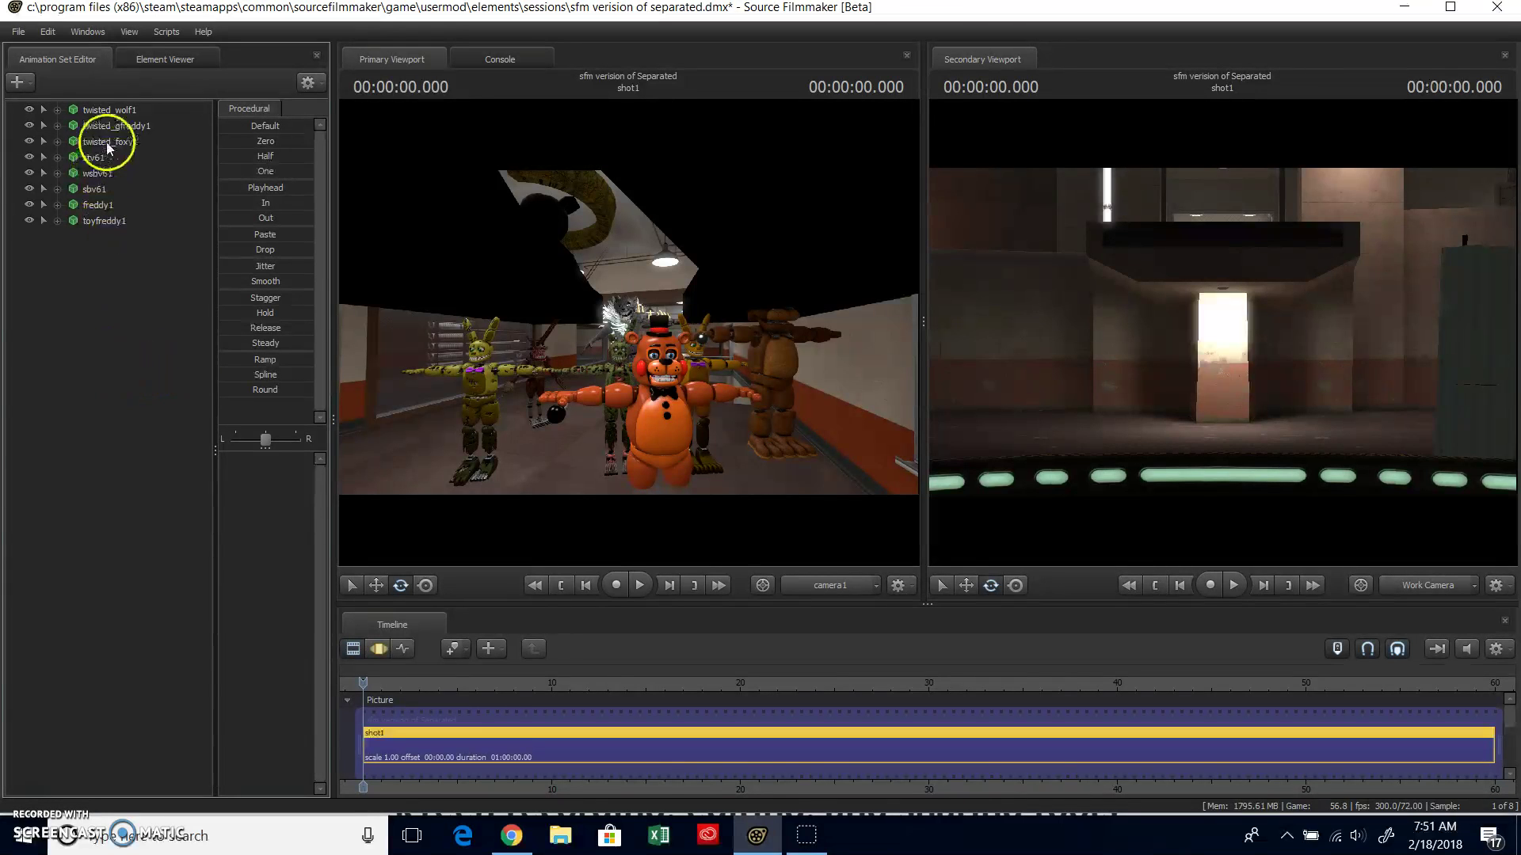
{"action": "left_click", "coordinate": [126, 122]}
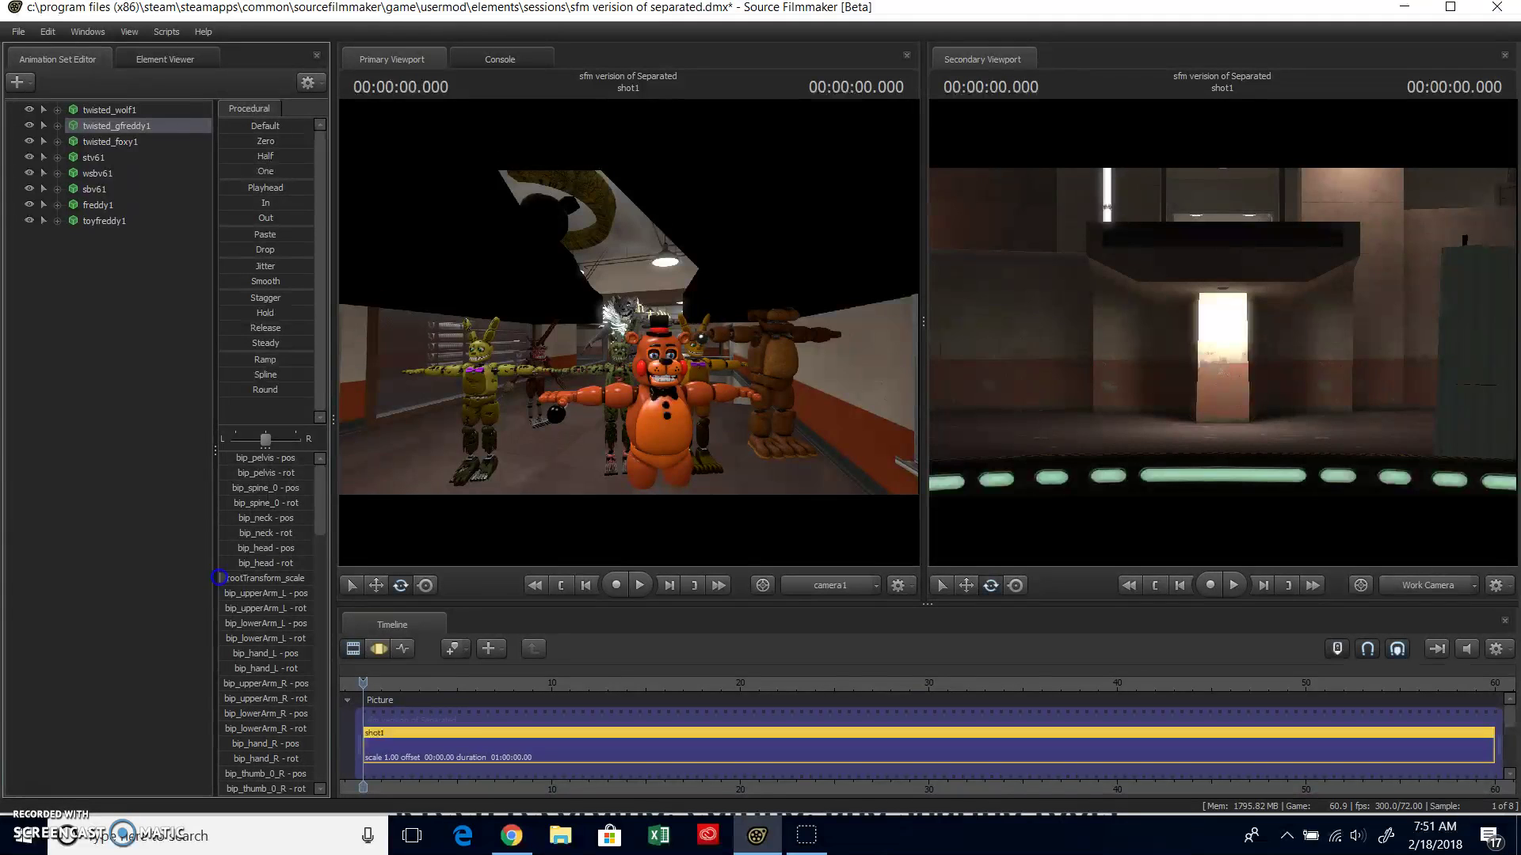
{"action": "left_click", "coordinate": [393, 653]}
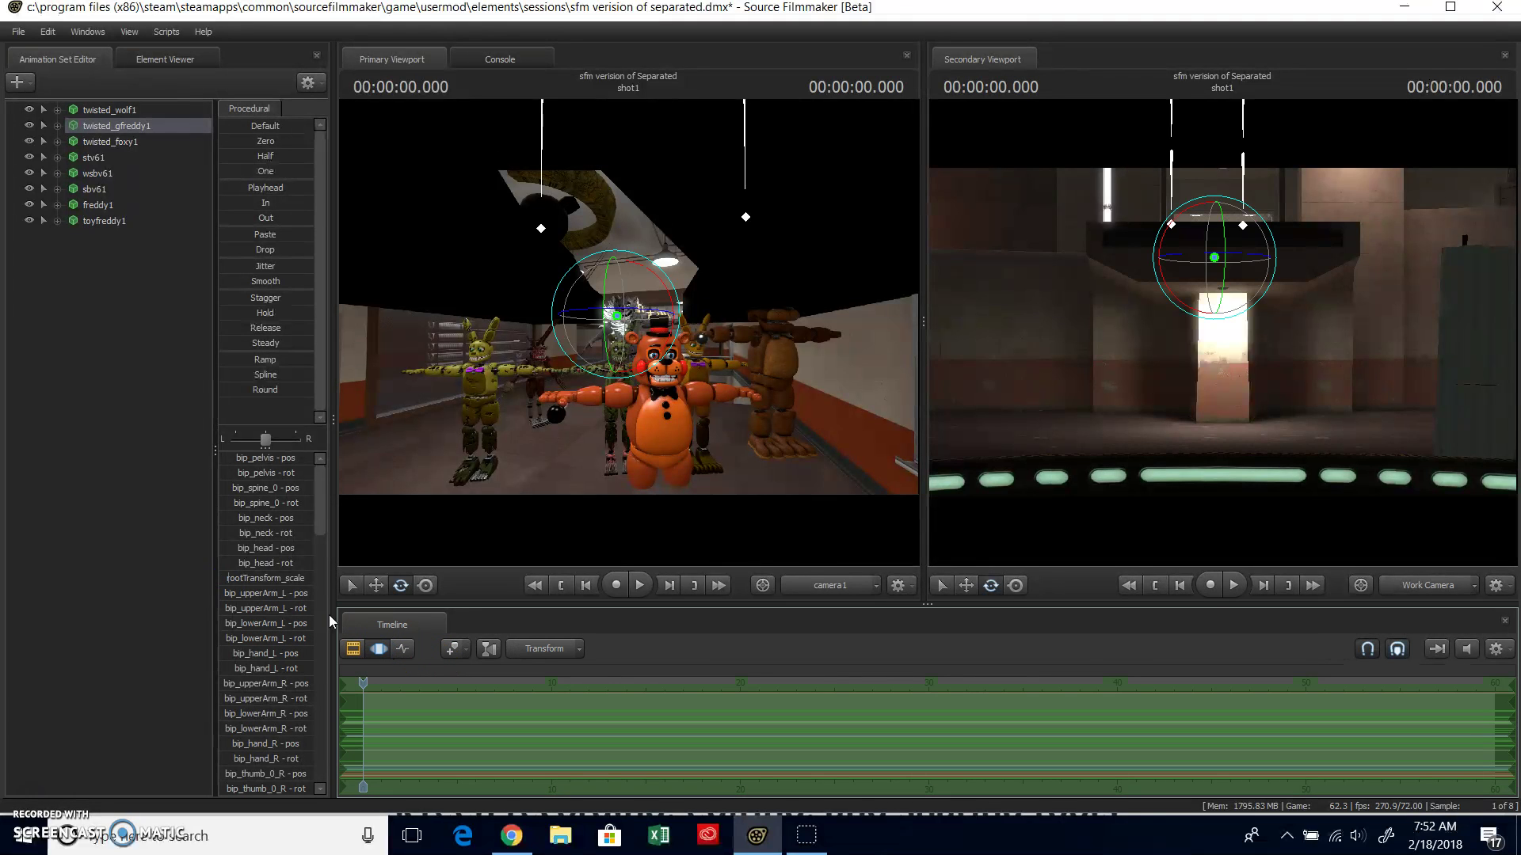
{"action": "left_click", "coordinate": [223, 579]}
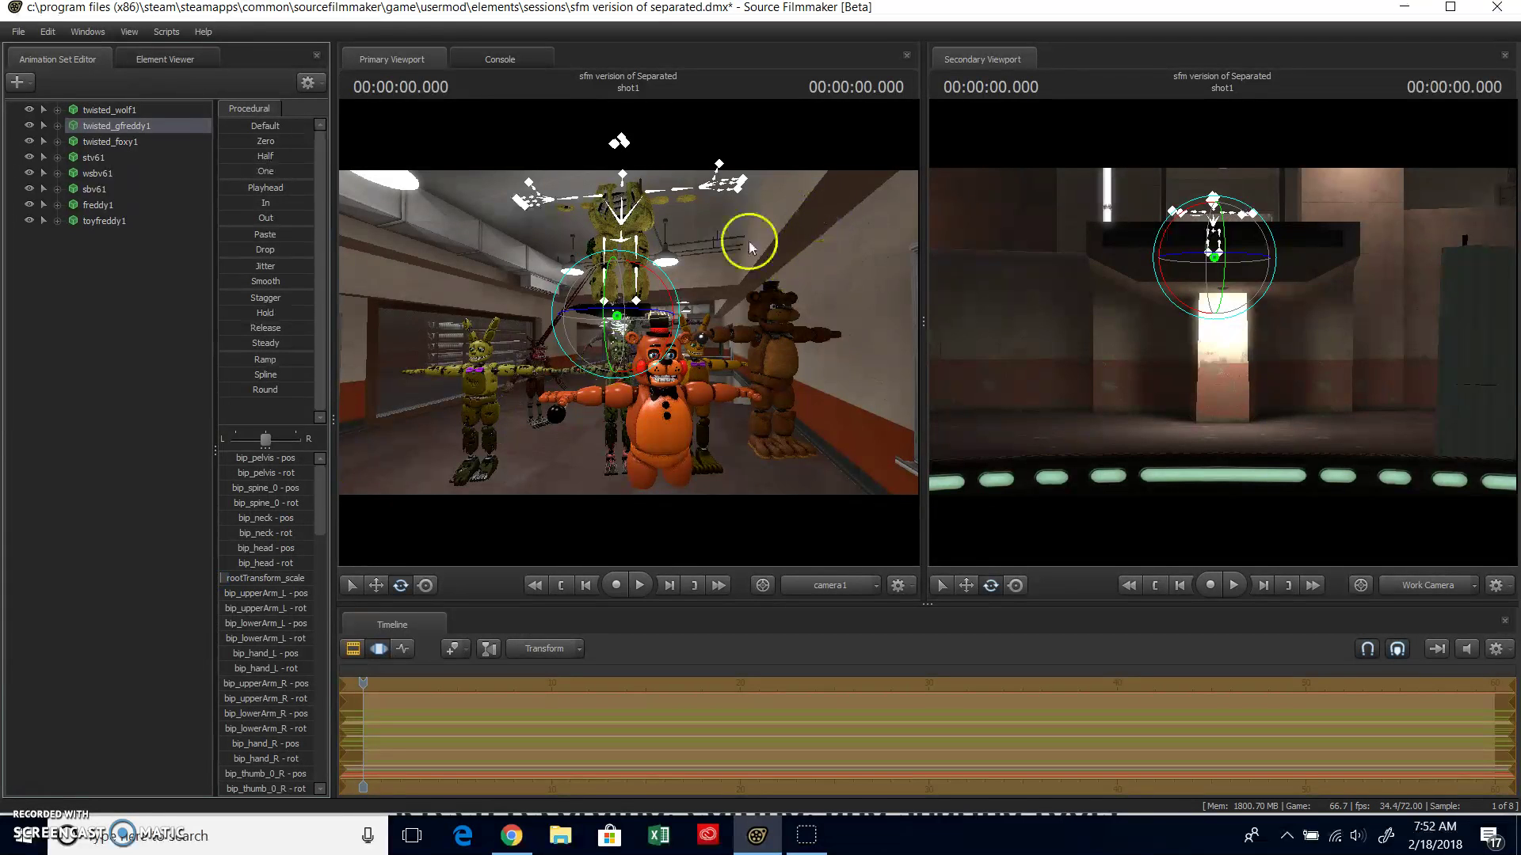
- Move twisted_gfreddy1 to the left side of the hallway and lower it to the floor beside the yellow rabbit
{"action": "left_click", "coordinate": [374, 584]}
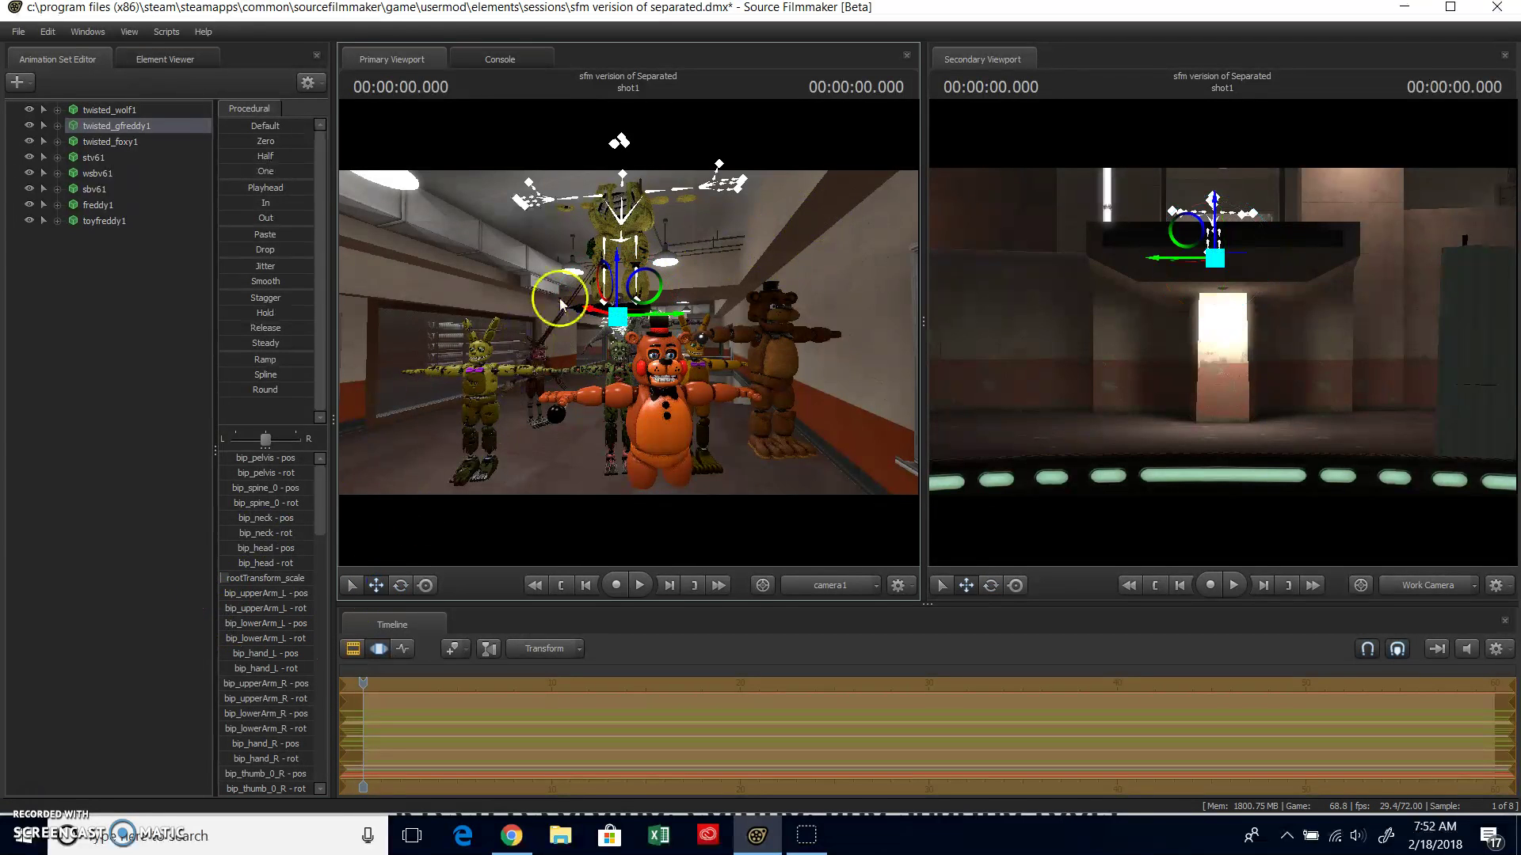
{"action": "left_click_drag", "start_coordinate": [657, 317], "coordinate": [527, 337]}
{"action": "left_click_drag", "start_coordinate": [485, 269], "coordinate": [476, 427]}
{"action": "left_click", "coordinate": [394, 587]}
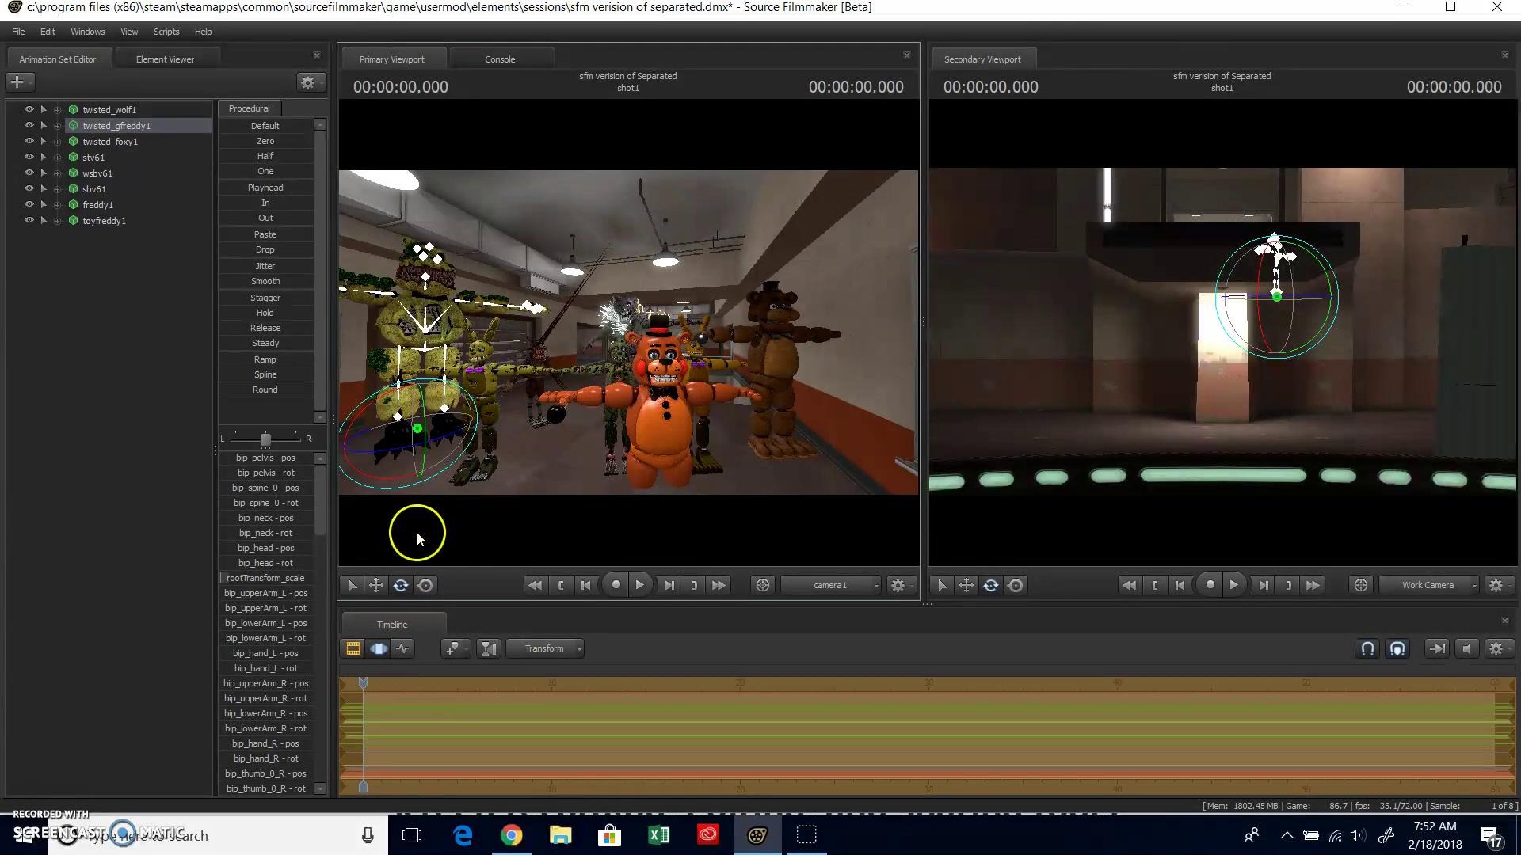
{"action": "left_click", "coordinate": [377, 586]}
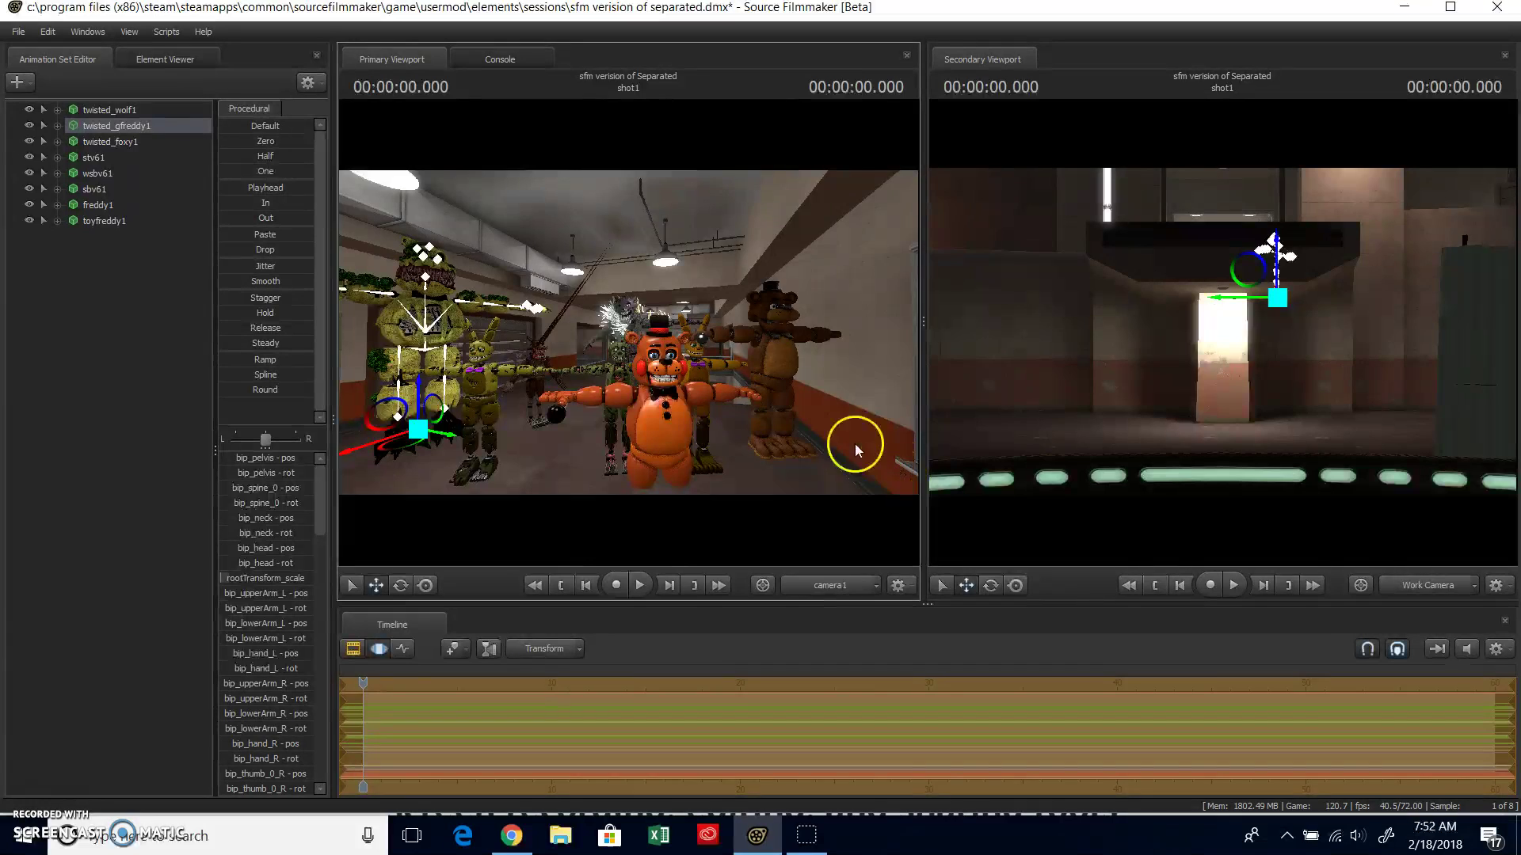
- Examine the placement of the characters in the hallway from several camera angles
{"action": "left_click_drag", "start_coordinate": [626, 334], "coordinate": [629, 333]}
{"action": "key", "text": "w"}
{"action": "key", "text": "w"}
{"action": "key", "text": "s"}
{"action": "key", "text": "w"}
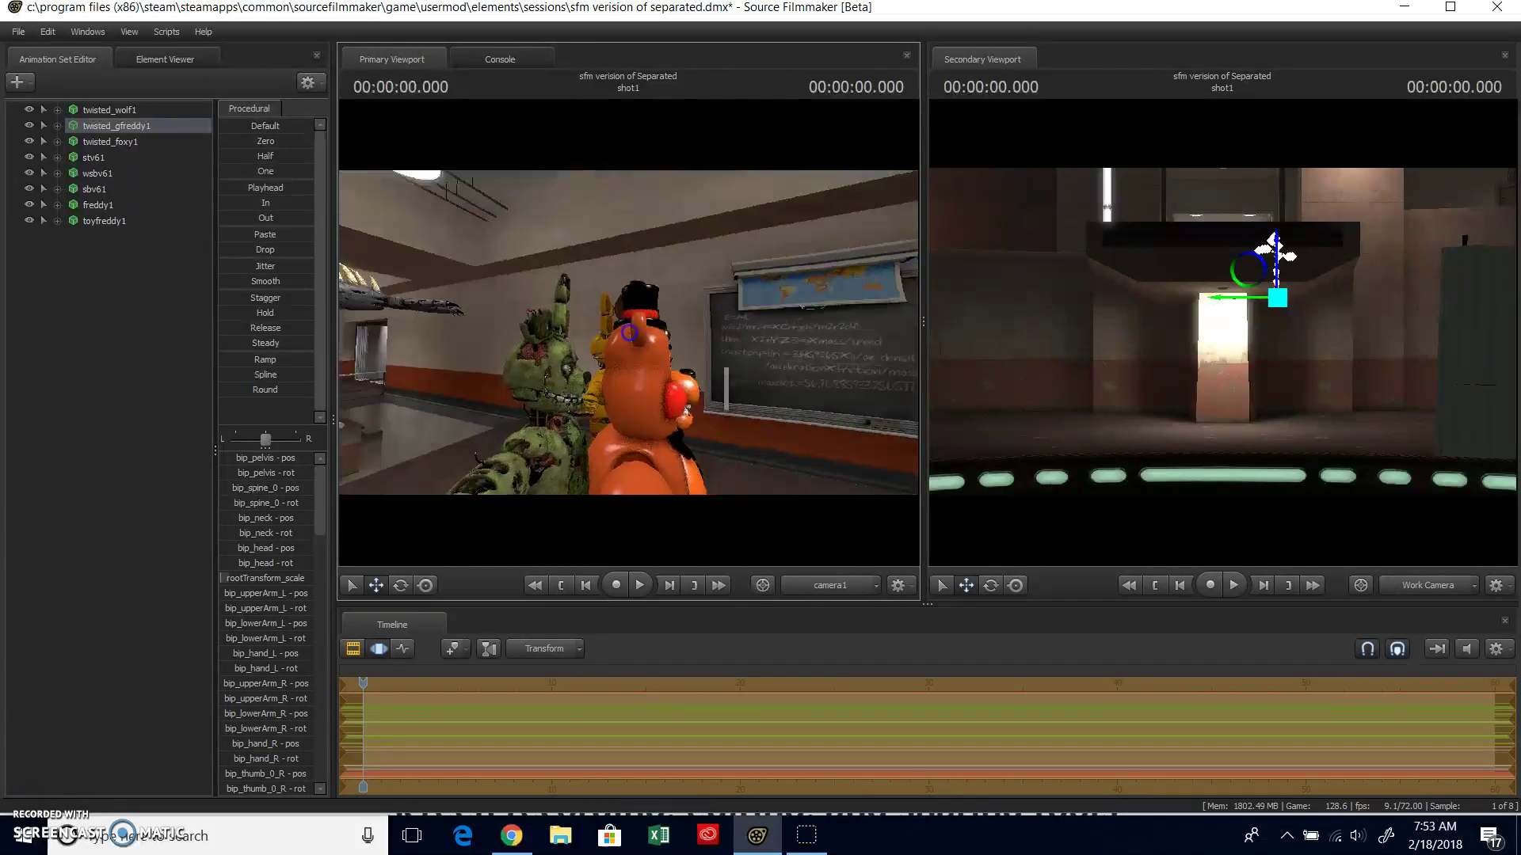
{"action": "left_click_drag", "start_coordinate": [628, 333], "coordinate": [627, 334]}
{"action": "key", "text": "s"}
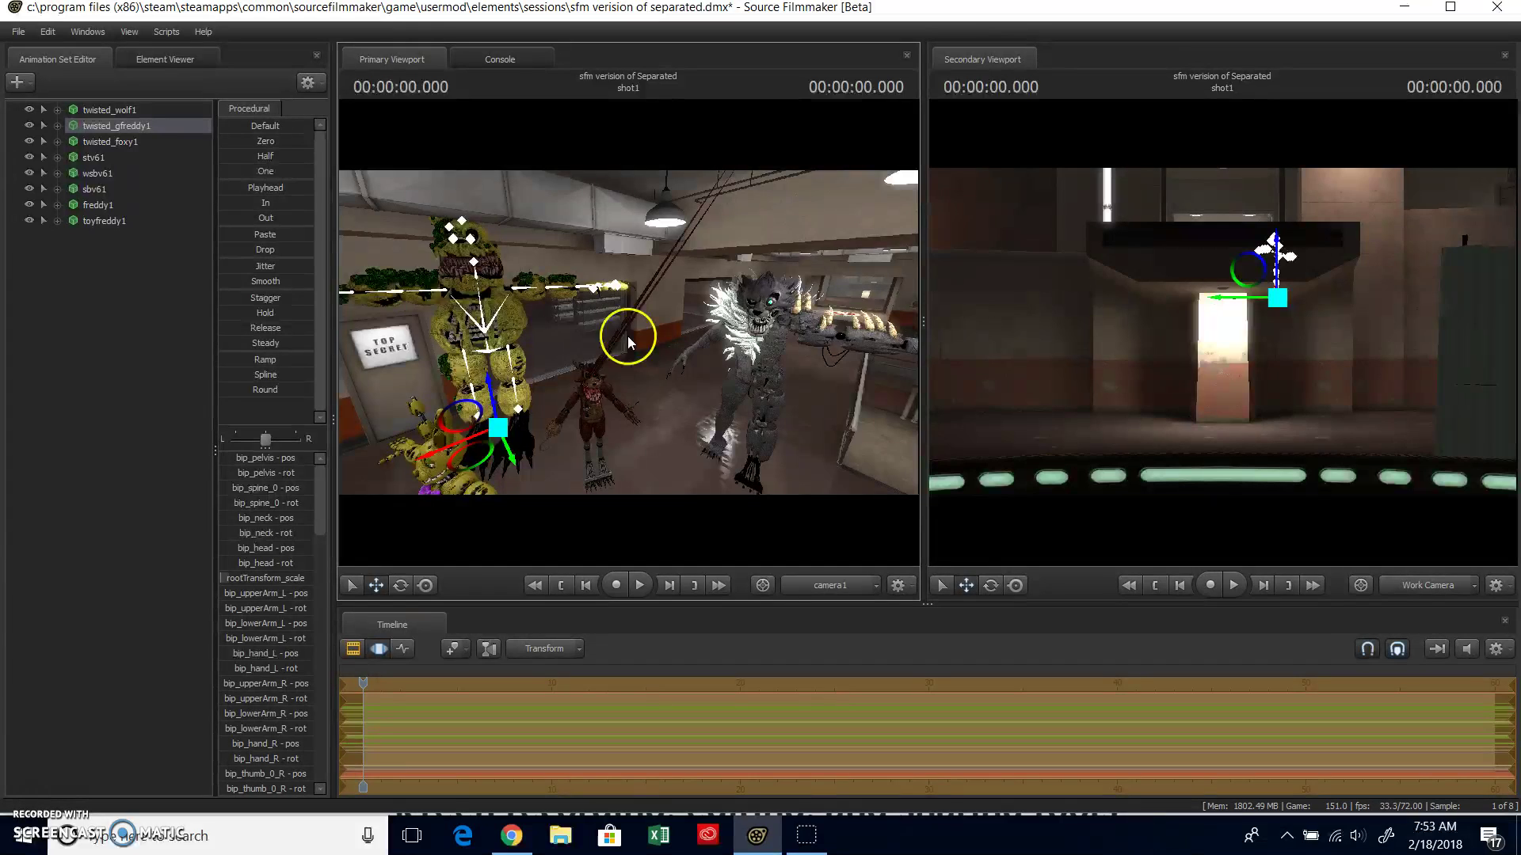
{"action": "key", "text": "s"}
{"action": "mouse_move", "coordinate": [628, 333]}
{"action": "left_mouse_down"}
{"action": "mouse_move", "coordinate": [621, 389]}
{"action": "mouse_move", "coordinate": [629, 333]}
{"action": "left_mouse_up"}
{"action": "key", "text": "w"}
{"action": "key", "text": "w"}
{"action": "key", "text": "w"}
{"action": "key", "text": "s"}
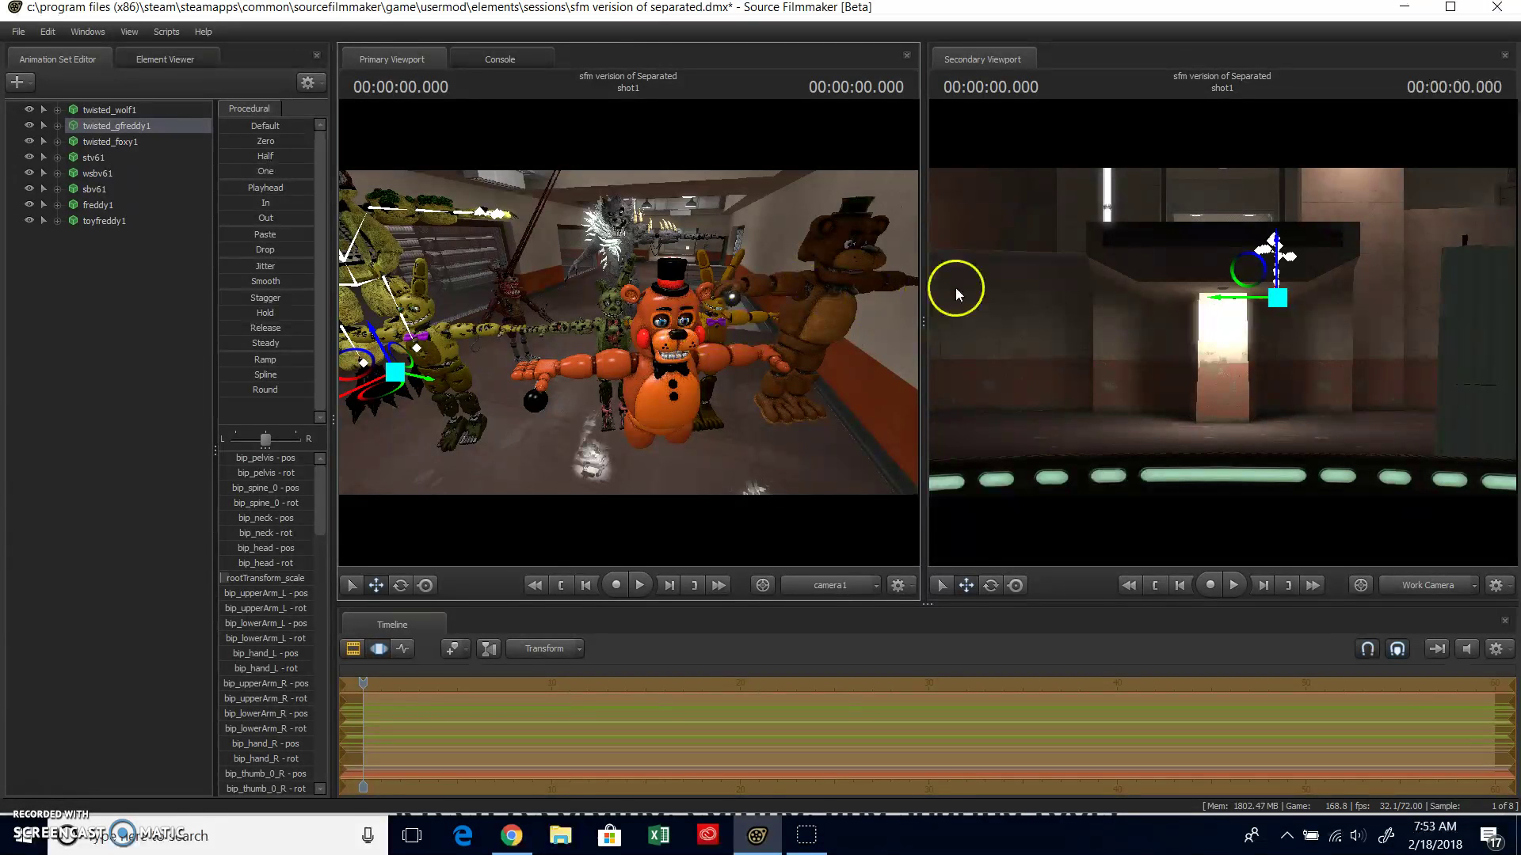
{"action": "mouse_move", "coordinate": [727, 370]}
{"action": "left_mouse_down"}
{"action": "mouse_move", "coordinate": [724, 317]}
{"action": "mouse_move", "coordinate": [733, 344]}
{"action": "left_mouse_up"}
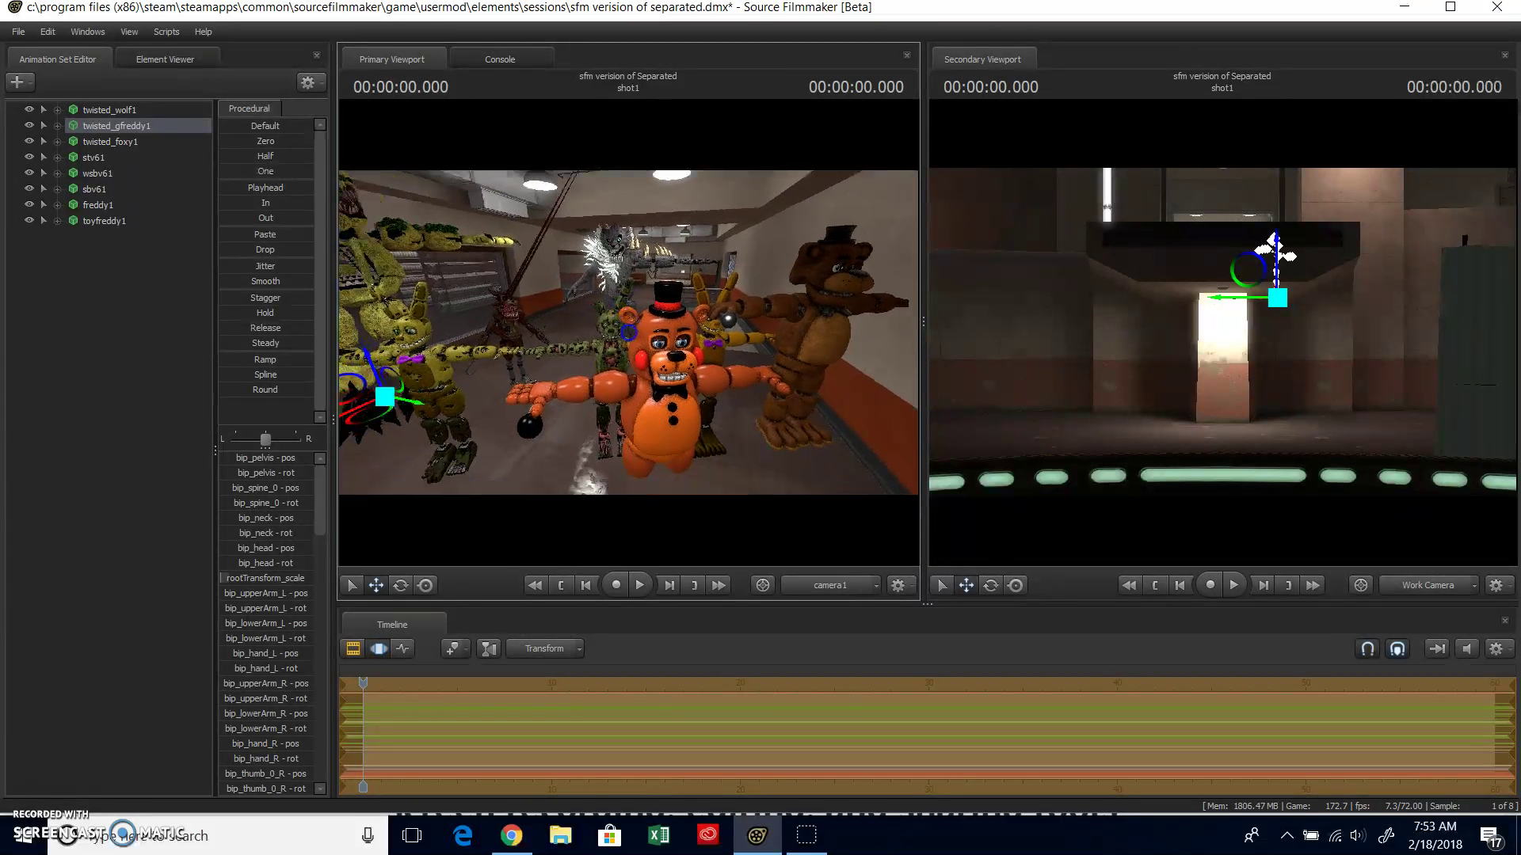
{"action": "right_click_drag", "start_coordinate": [725, 370], "coordinate": [726, 370]}
{"action": "left_click_drag", "start_coordinate": [628, 333], "coordinate": [616, 330]}
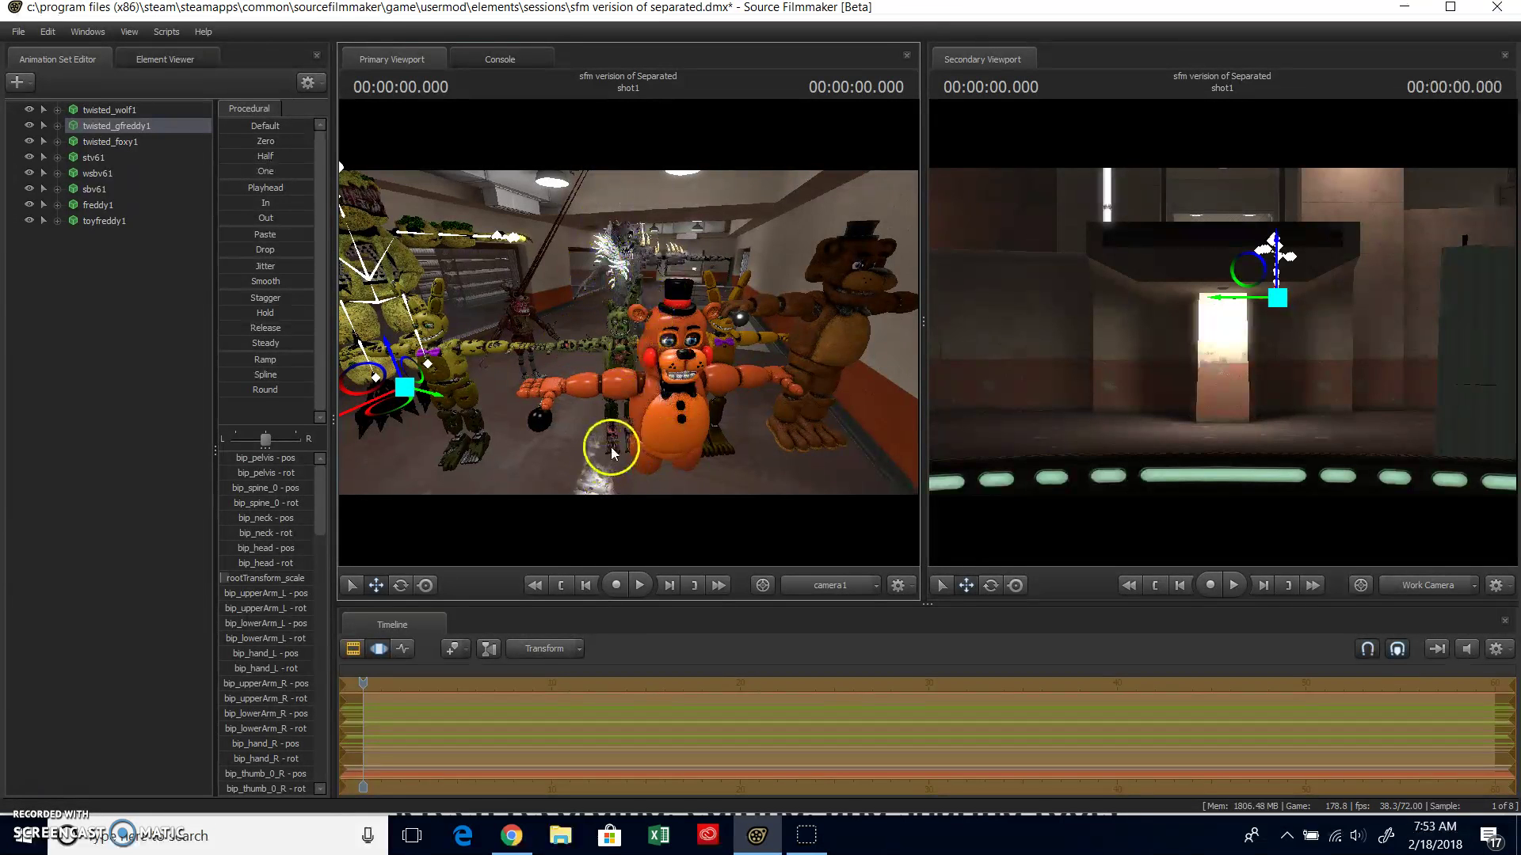
- Fly camera1 forward through the hallway to frame the twisted wolf from the front
{"action": "key", "text": "w"}
{"action": "left_click_drag", "start_coordinate": [696, 425], "coordinate": [628, 329]}
{"action": "right_click_drag", "start_coordinate": [625, 329], "coordinate": [620, 333]}
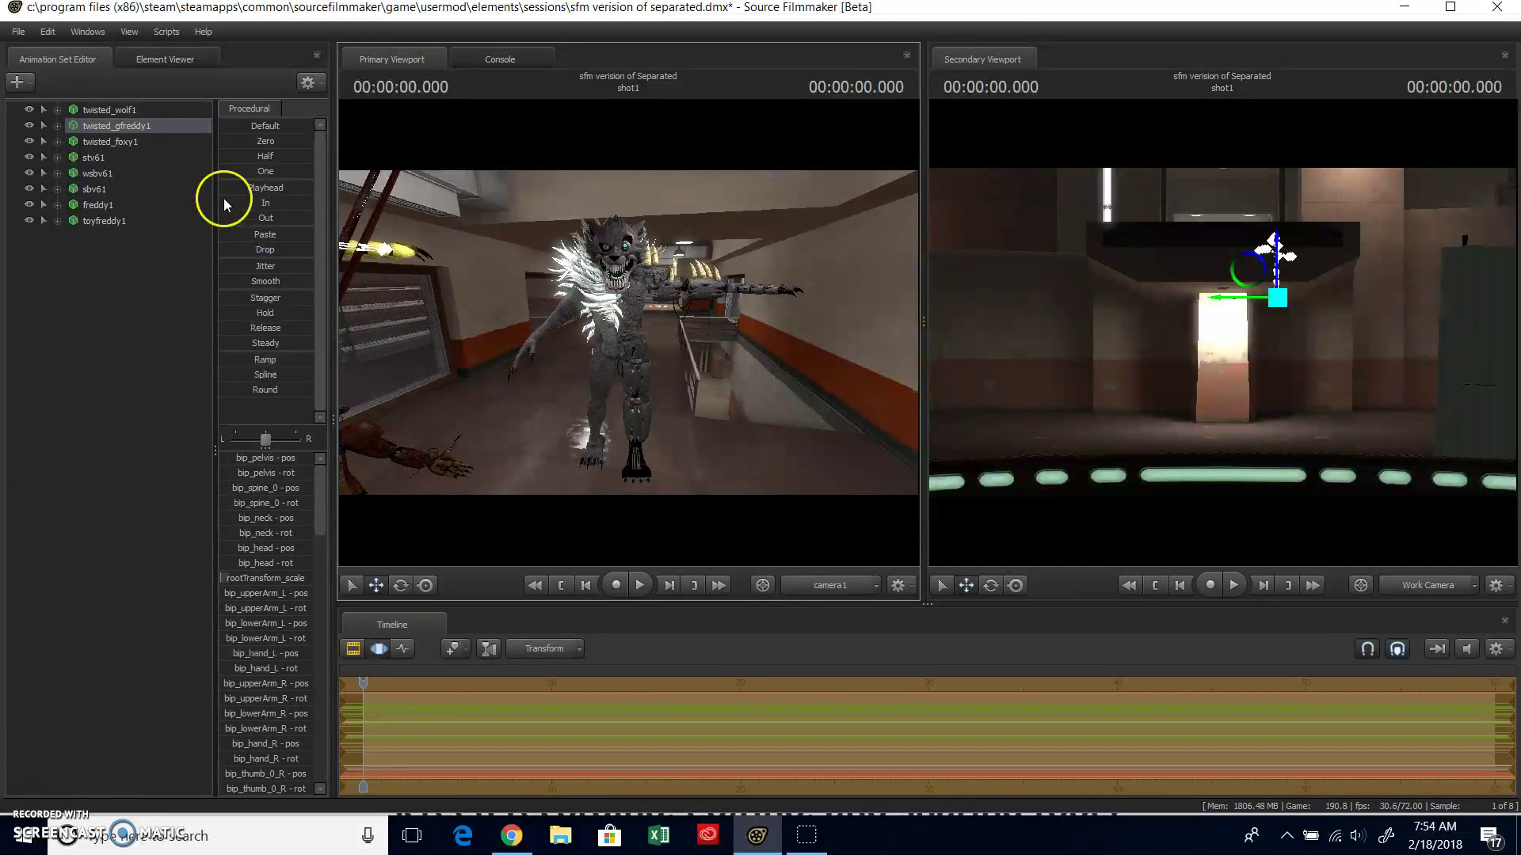
- Create an animation set for a new model, loading the ray gun from the yolojoenshit folder
{"action": "left_click", "coordinate": [17, 81]}
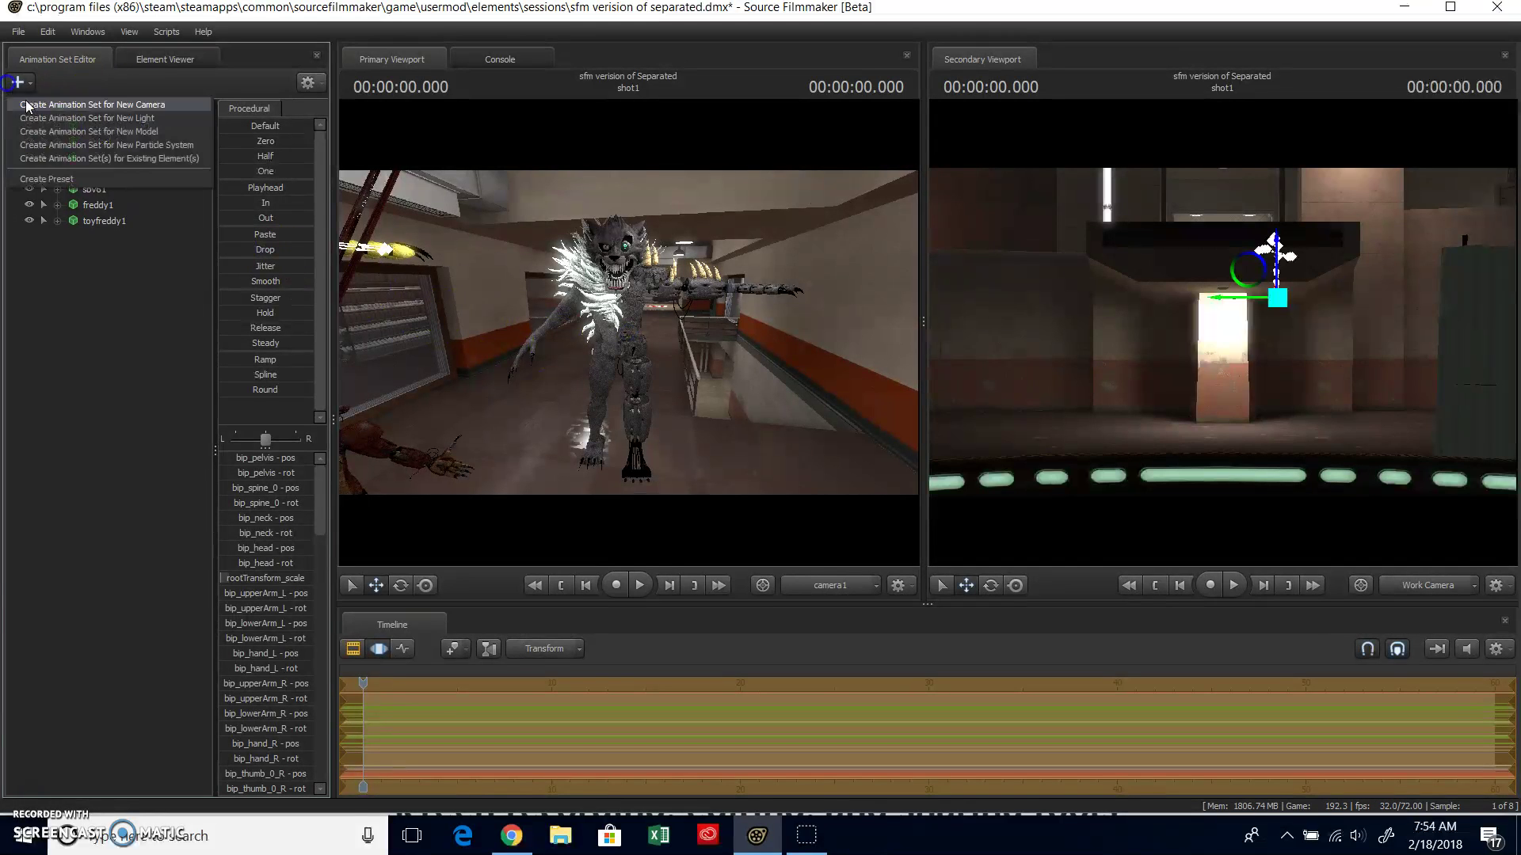
{"action": "left_click", "coordinate": [71, 140]}
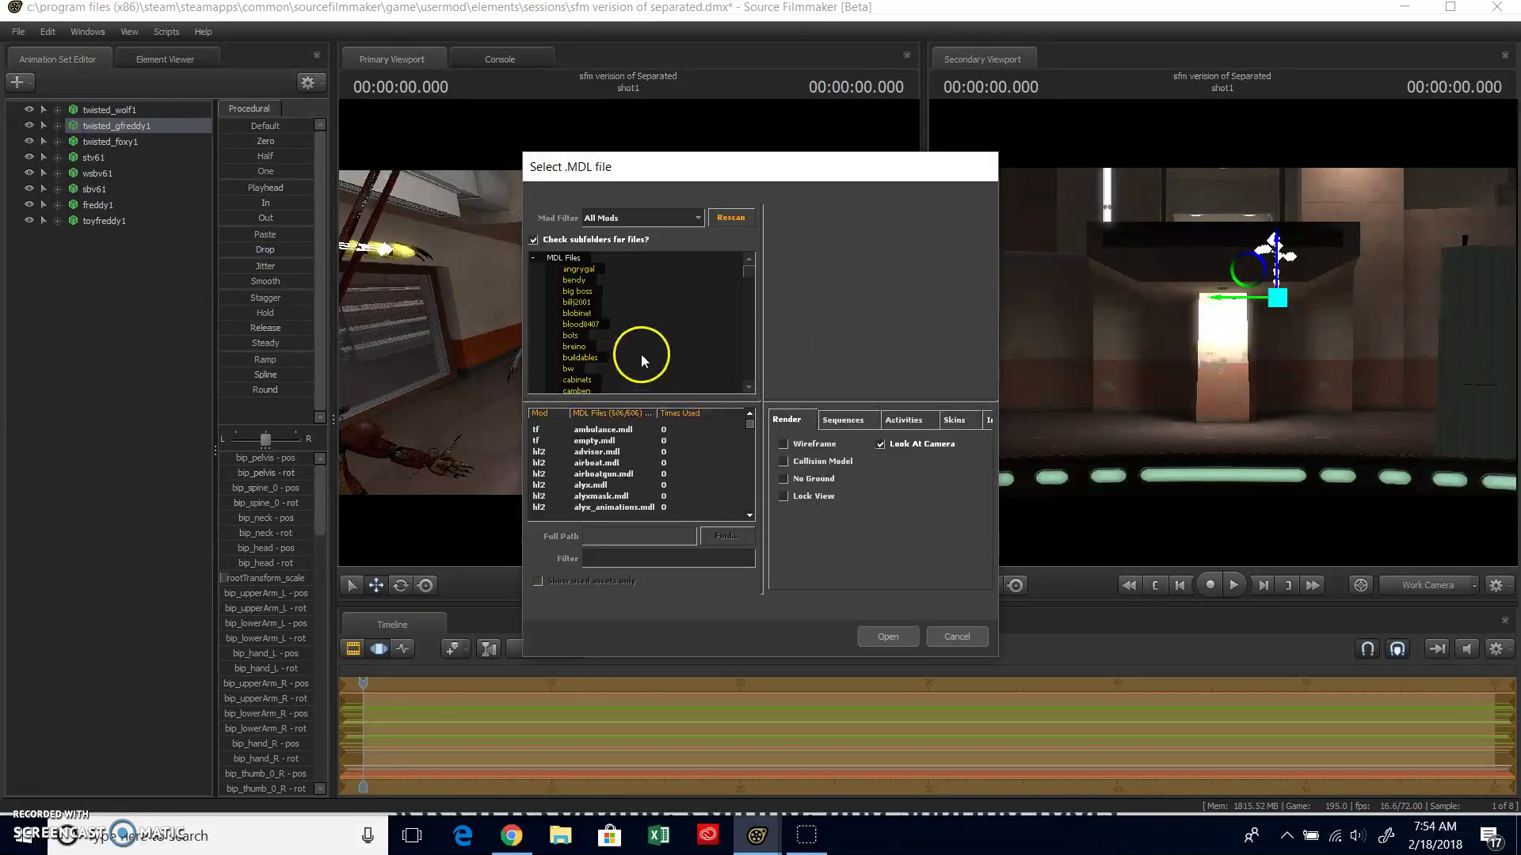
{"action": "scroll", "coordinate": [643, 352], "scroll_direction": "down", "scroll_amount": 4}
{"action": "scroll", "coordinate": [643, 351], "scroll_direction": "down", "scroll_amount": 5}
{"action": "scroll", "coordinate": [643, 351], "scroll_direction": "down", "scroll_amount": 10}
{"action": "scroll", "coordinate": [643, 352], "scroll_direction": "down", "scroll_amount": 10}
{"action": "scroll", "coordinate": [643, 352], "scroll_direction": "down", "scroll_amount": 10}
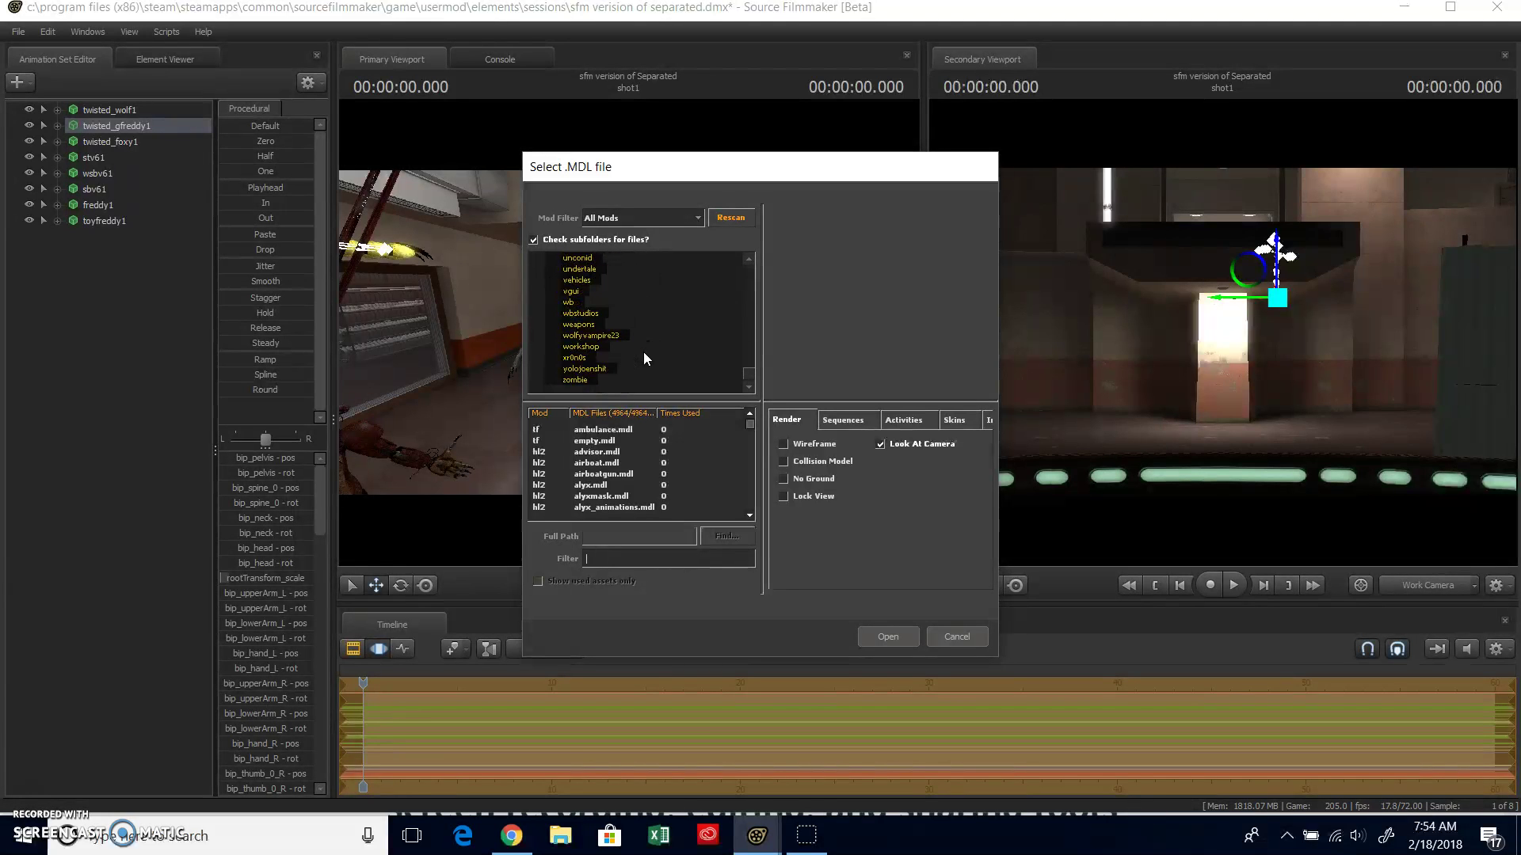
{"action": "left_click", "coordinate": [598, 369]}
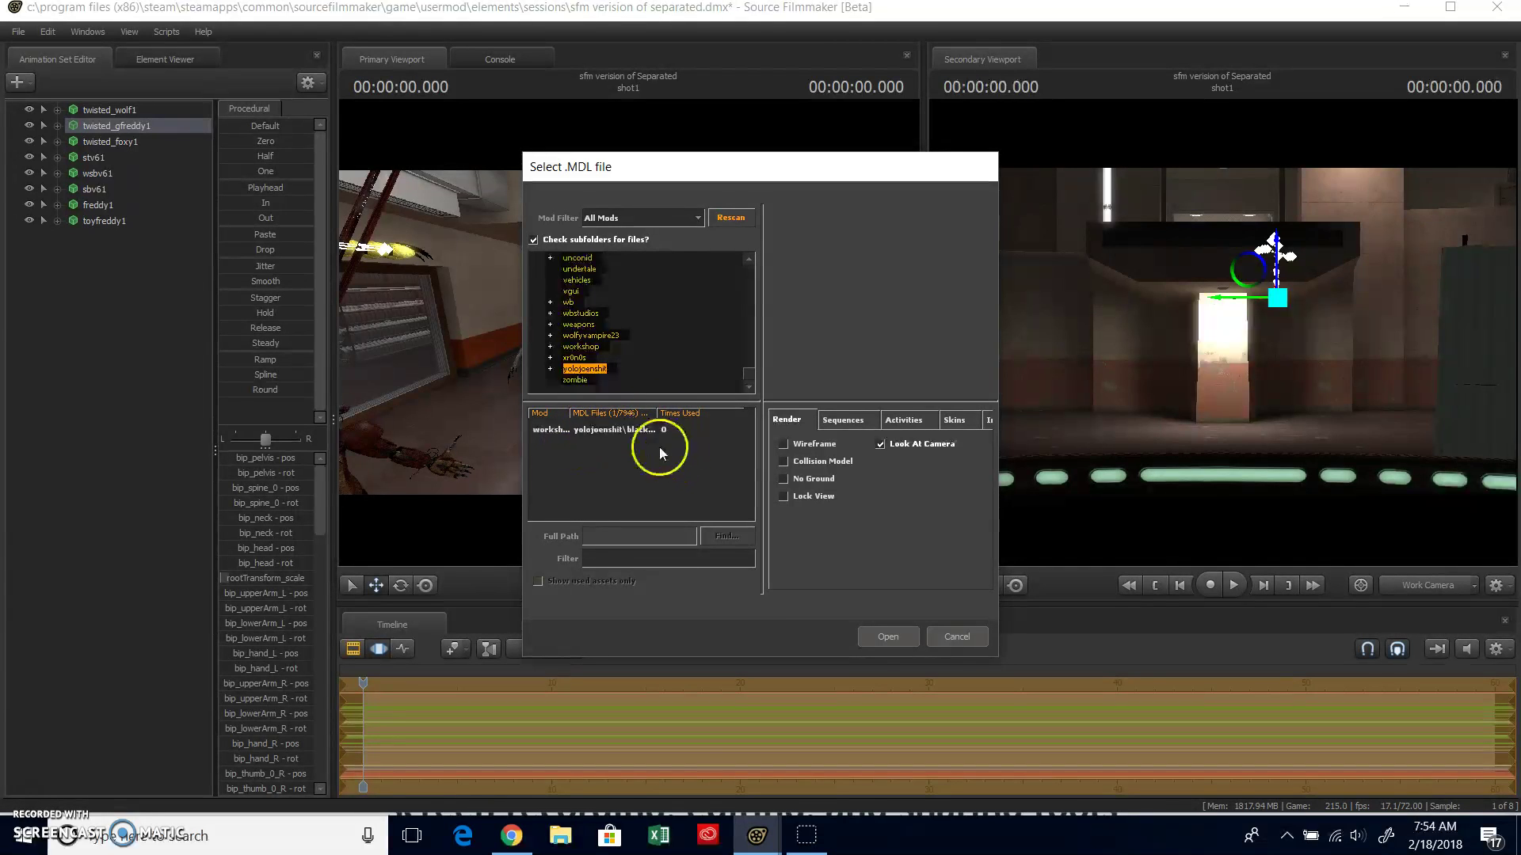
{"action": "left_click", "coordinate": [629, 428]}
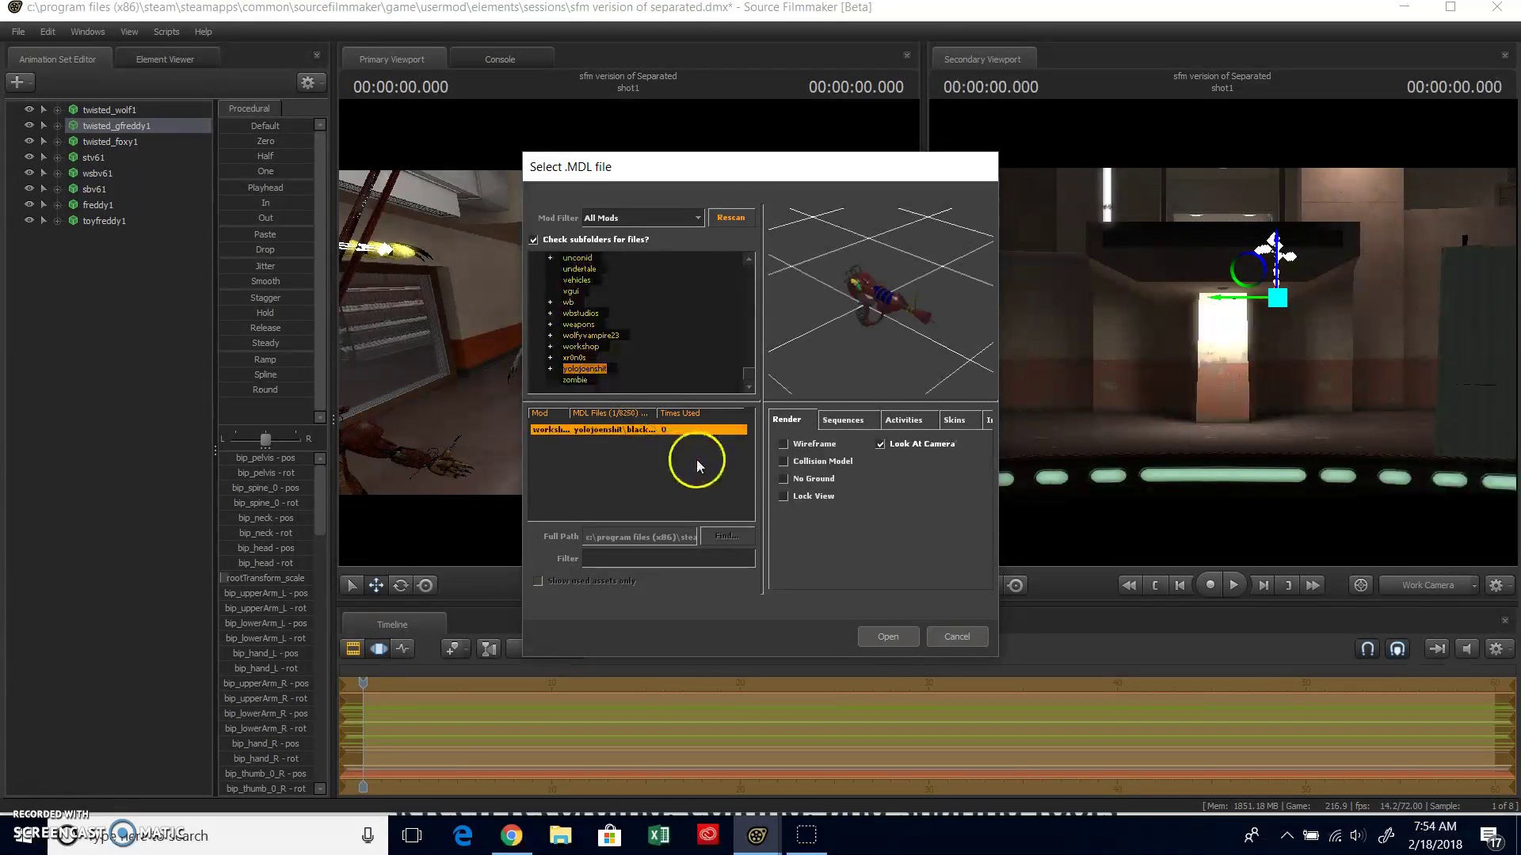
{"action": "left_click", "coordinate": [886, 636]}
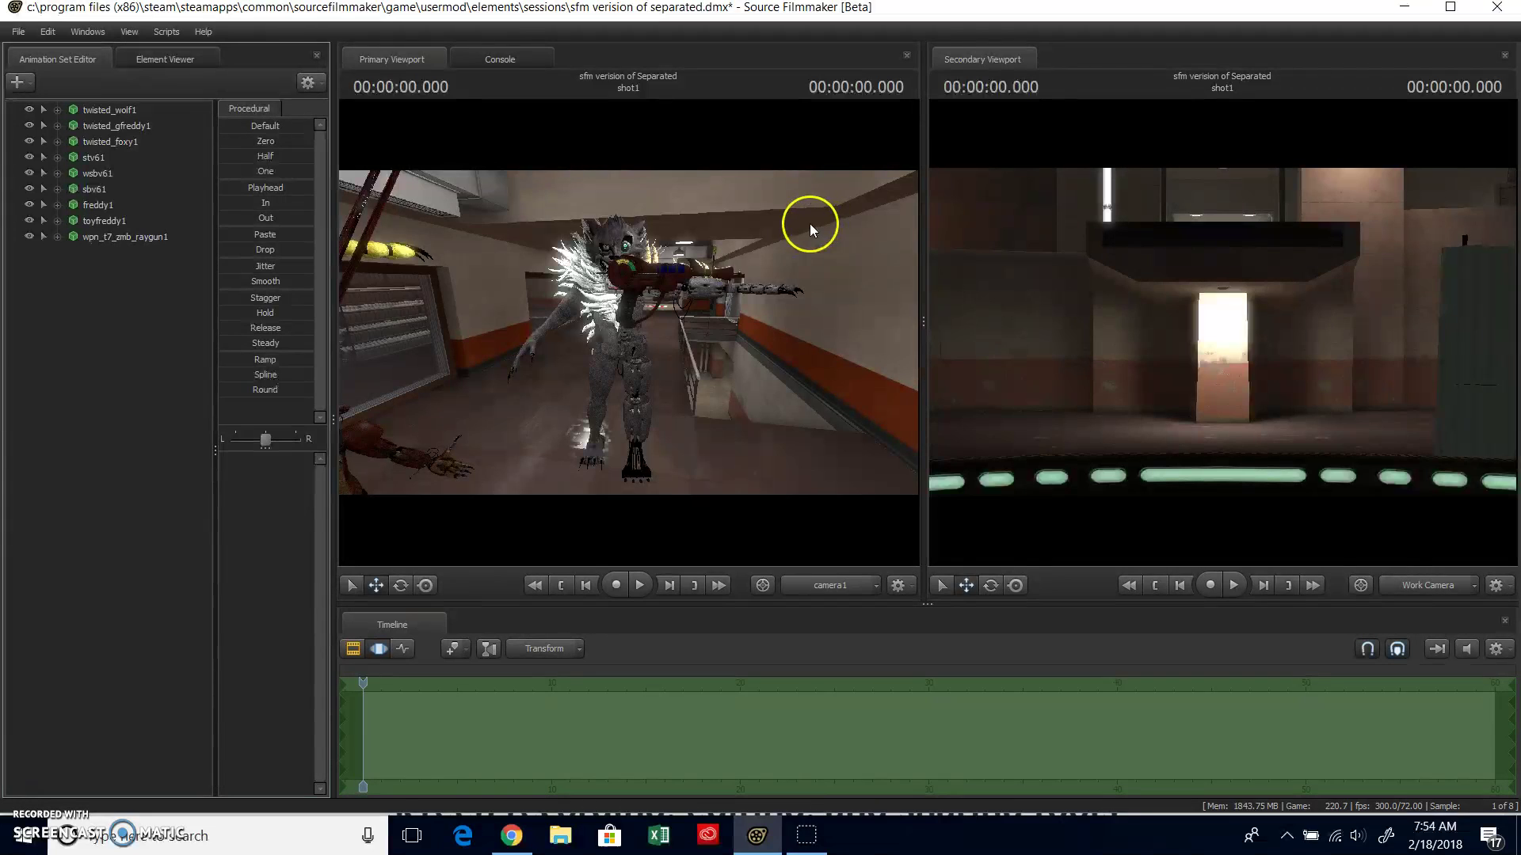
- Rotate wpn_t7_zmb_raygun1 so that the weapon hangs vertically with its barrel pointing down
{"action": "mouse_move", "coordinate": [706, 290]}
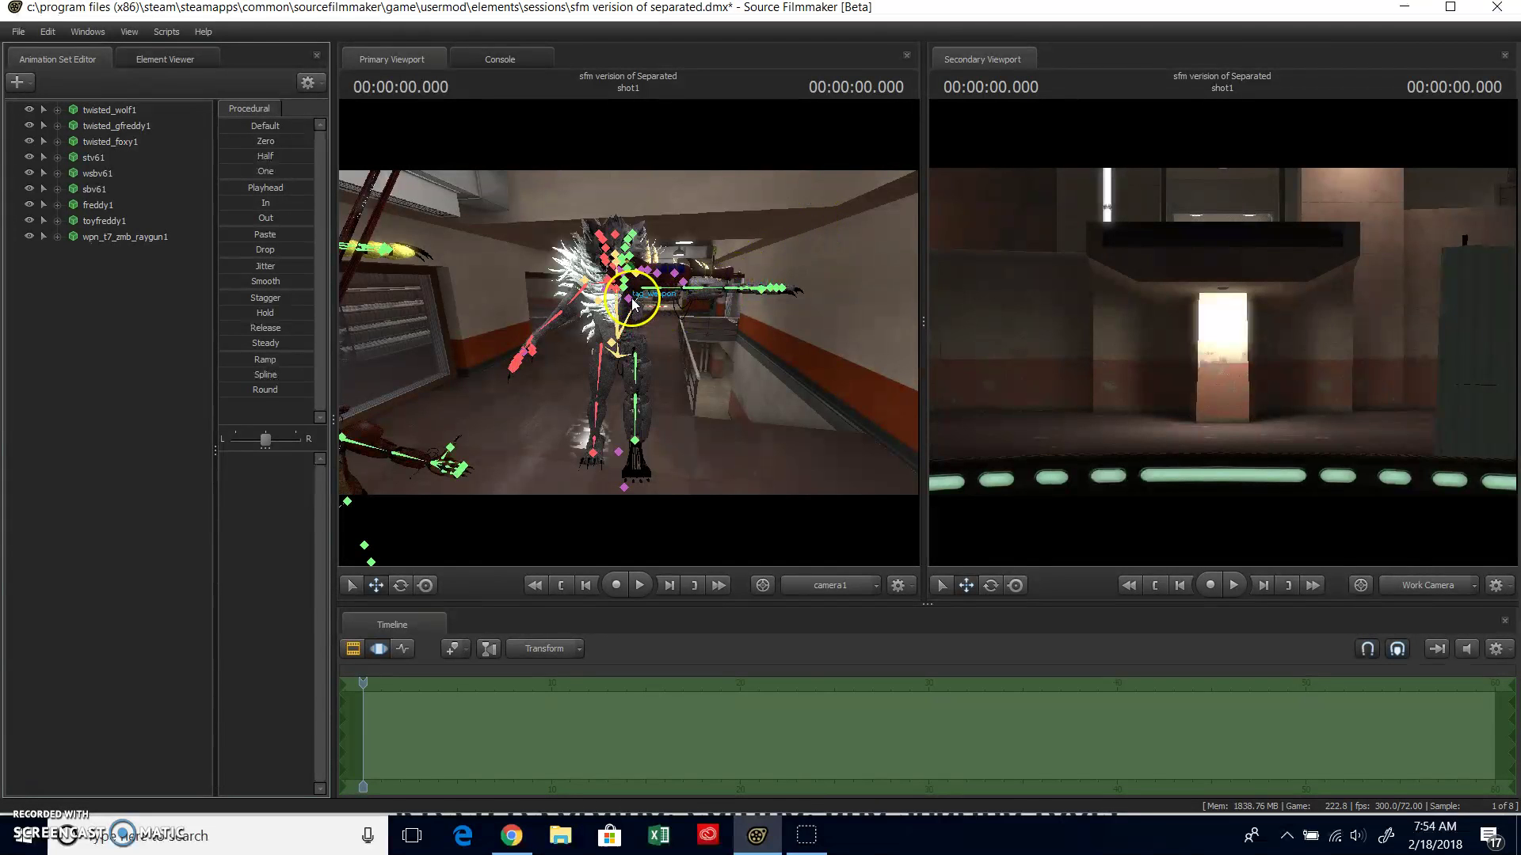
{"action": "left_click", "coordinate": [127, 237]}
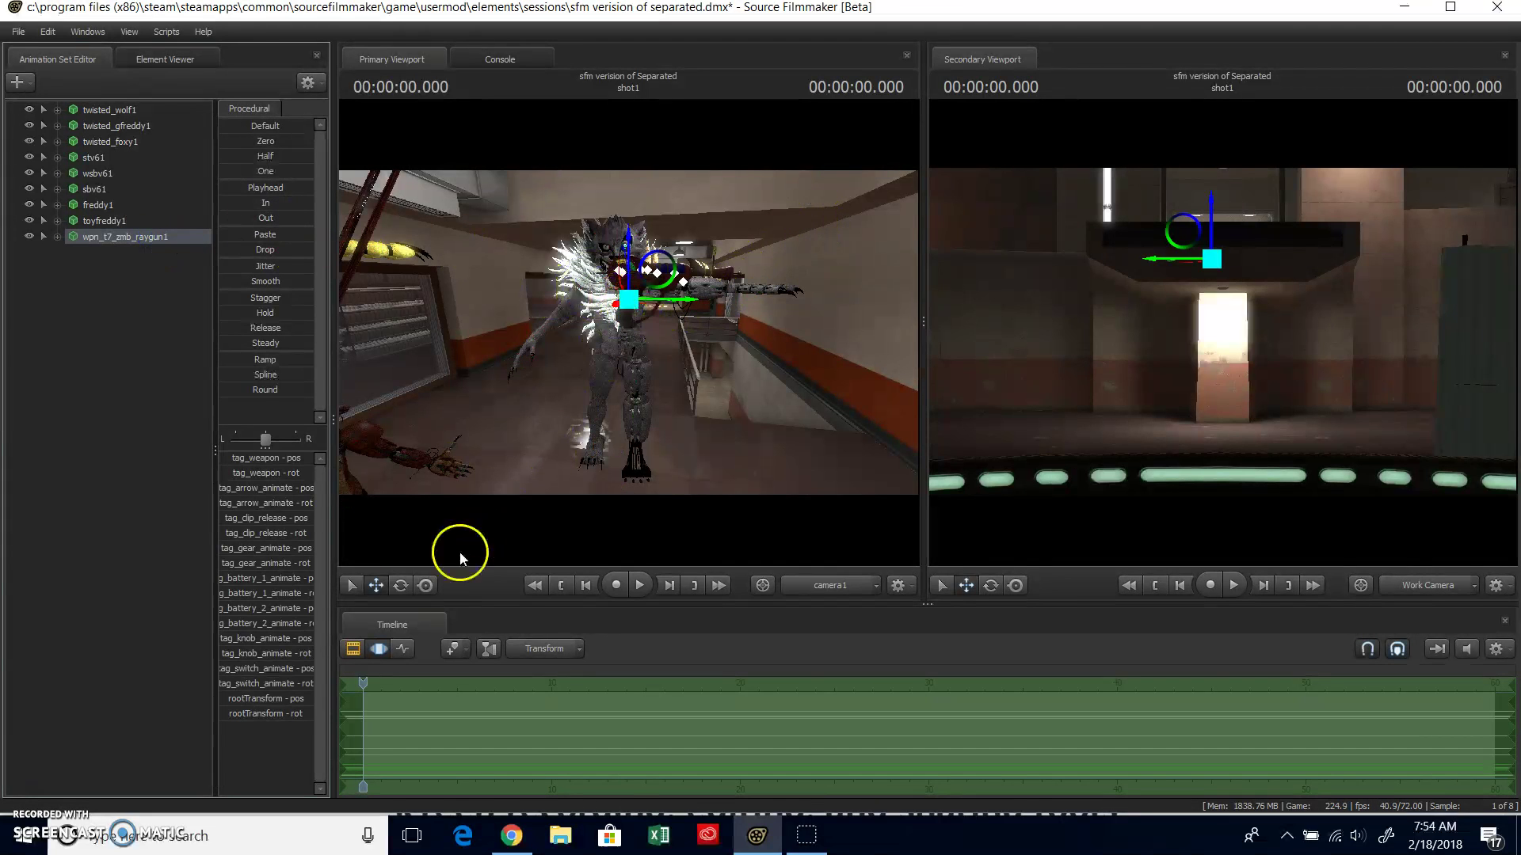
{"action": "left_click", "coordinate": [401, 585]}
{"action": "left_click_drag", "start_coordinate": [670, 299], "coordinate": [586, 301]}
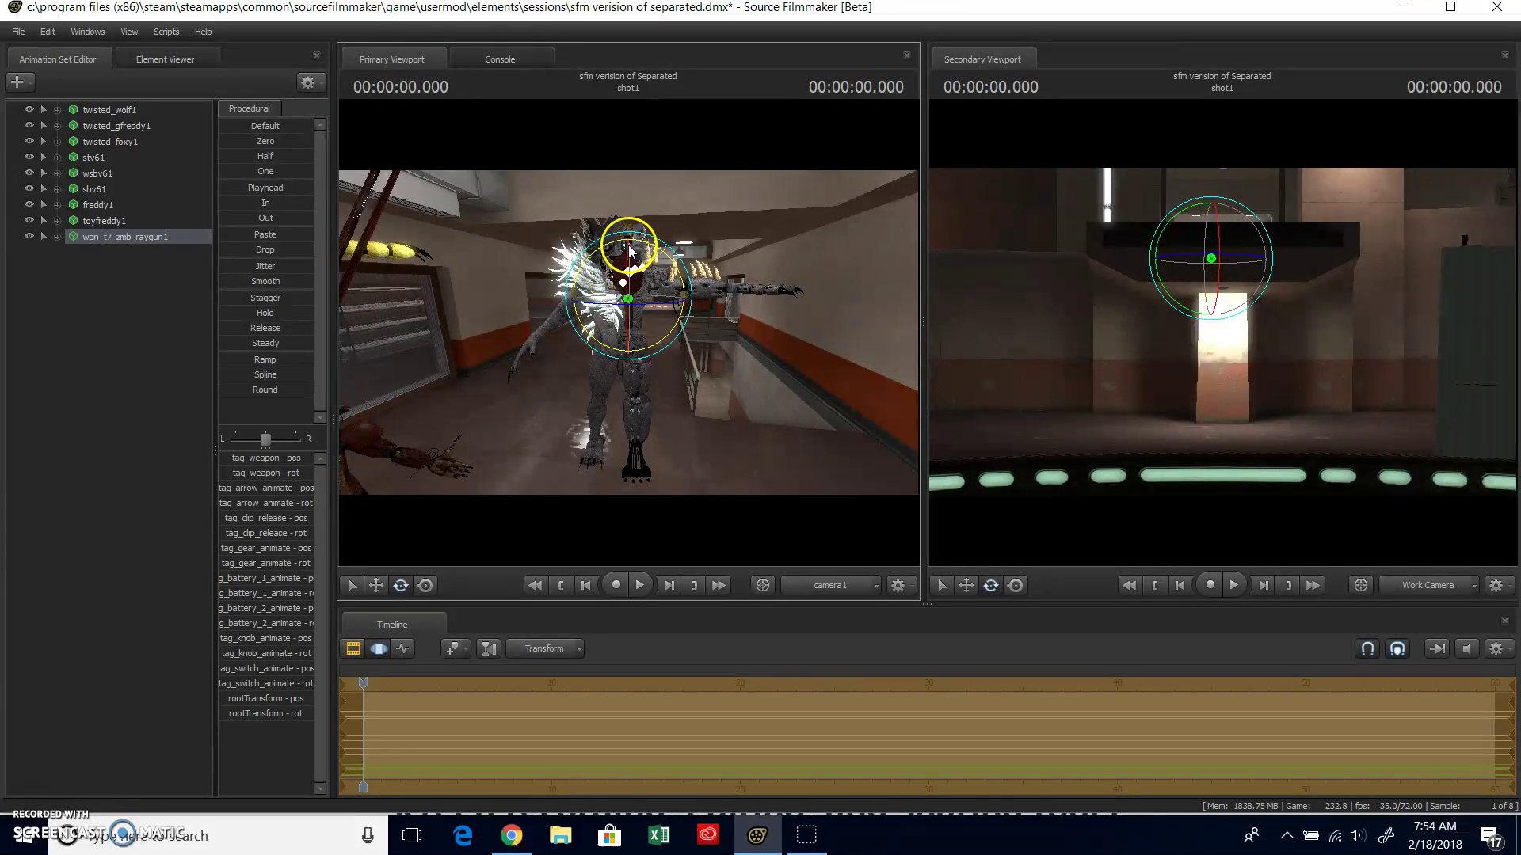
{"action": "left_click_drag", "start_coordinate": [630, 326], "coordinate": [648, 353]}
{"action": "left_click_drag", "start_coordinate": [1249, 387], "coordinate": [1222, 333]}
{"action": "key", "text": "w"}
{"action": "key", "text": "w"}
{"action": "mouse_move", "coordinate": [1223, 333]}
{"action": "left_mouse_down"}
{"action": "mouse_move", "coordinate": [1243, 343]}
{"action": "mouse_move", "coordinate": [1223, 333]}
{"action": "left_mouse_up"}
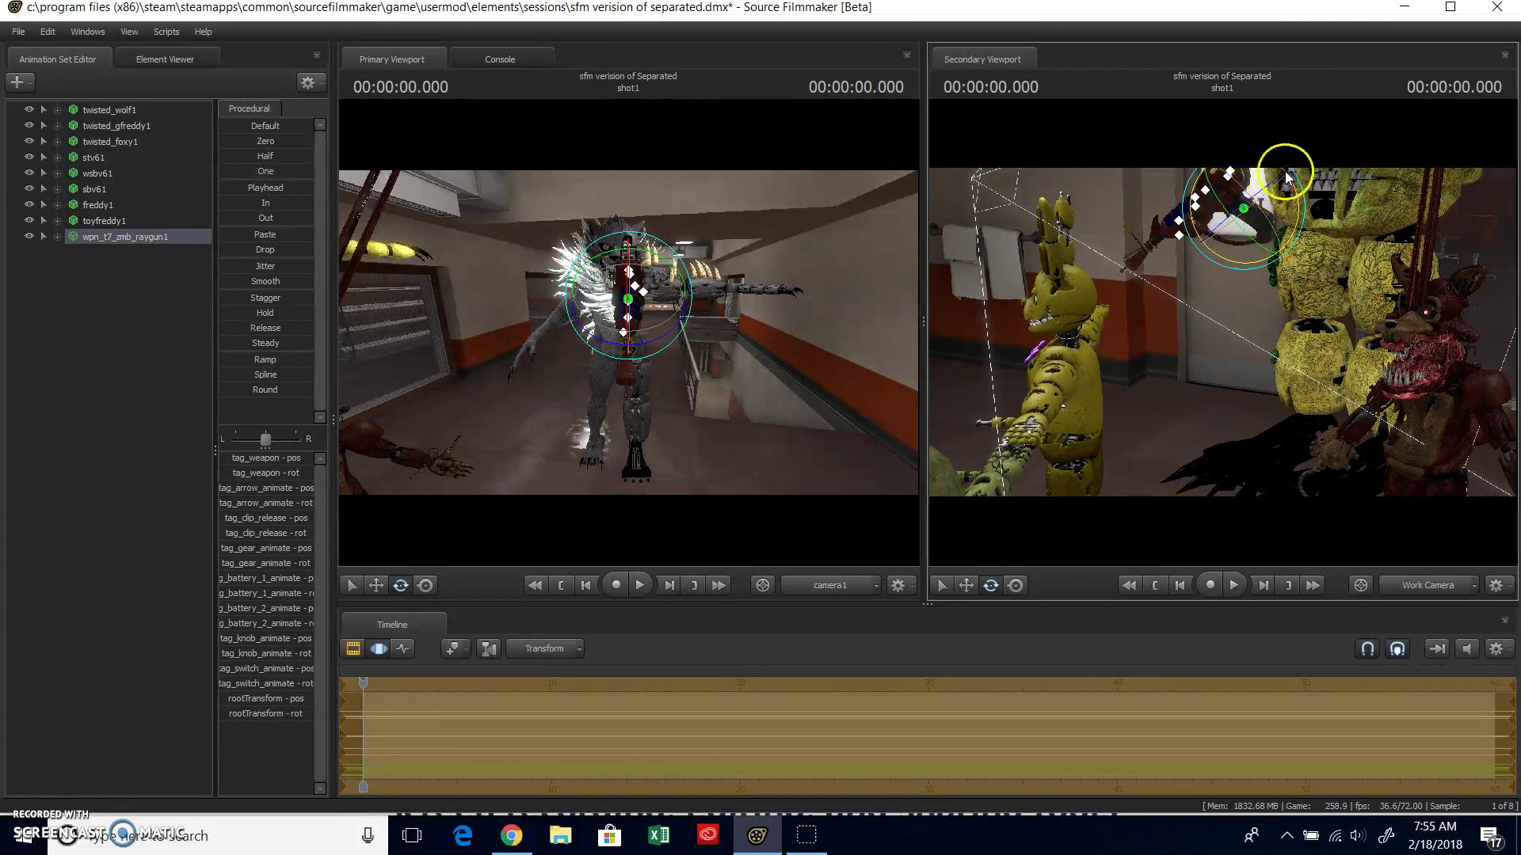
{"action": "left_click_drag", "start_coordinate": [1295, 190], "coordinate": [1263, 154]}
- Move the ray gun across the scene to the twisted wolf's right upper arm
{"action": "left_click", "coordinate": [976, 587]}
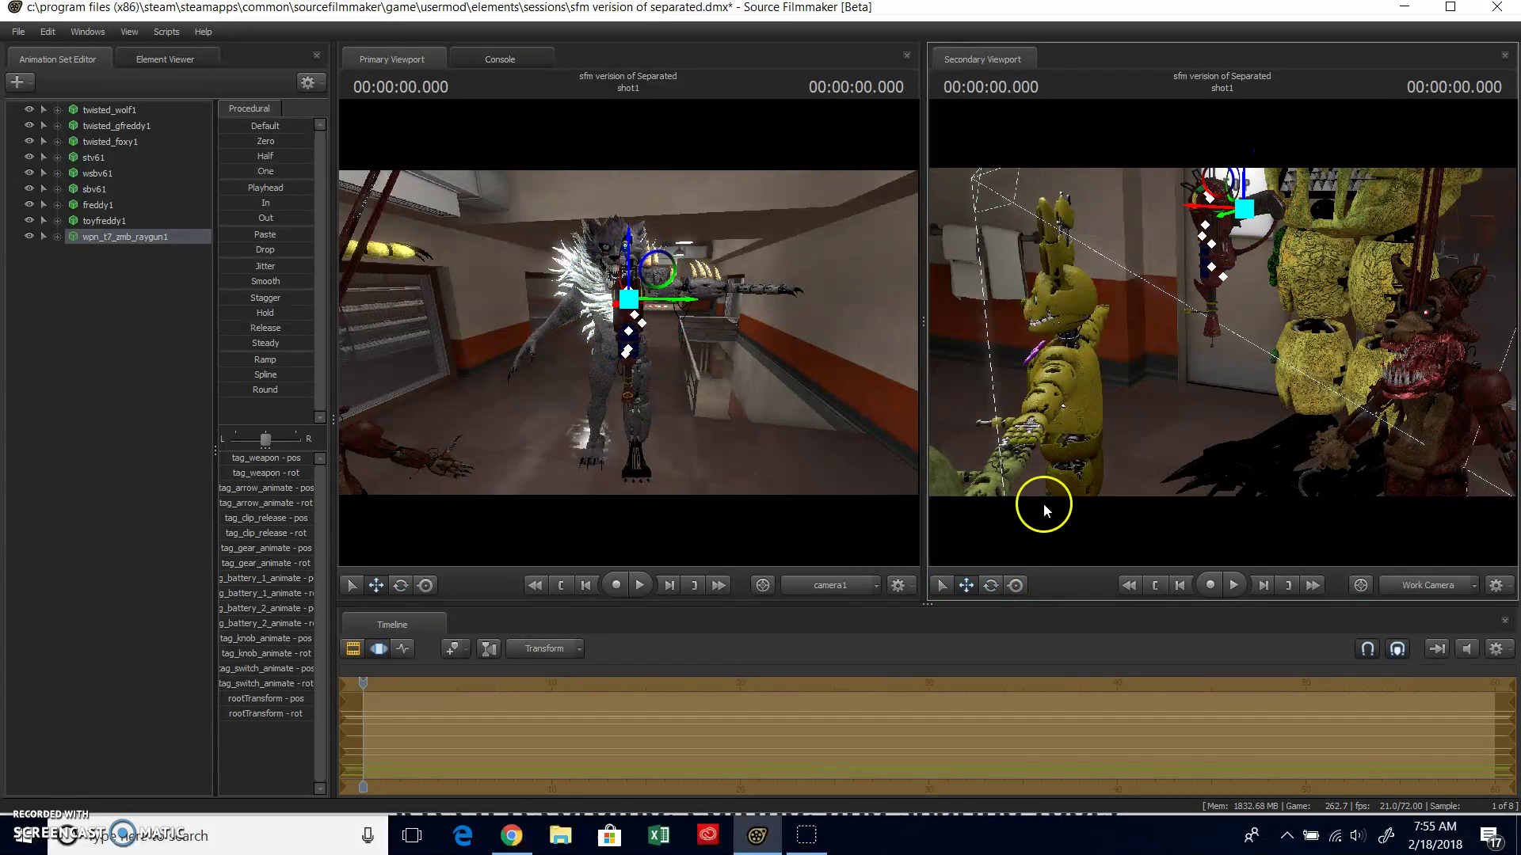
{"action": "left_click_drag", "start_coordinate": [1220, 204], "coordinate": [1505, 246]}
{"action": "left_click_drag", "start_coordinate": [1222, 333], "coordinate": [1222, 333]}
{"action": "left_click_drag", "start_coordinate": [1138, 235], "coordinate": [1341, 260]}
{"action": "left_click_drag", "start_coordinate": [1223, 333], "coordinate": [1332, 331]}
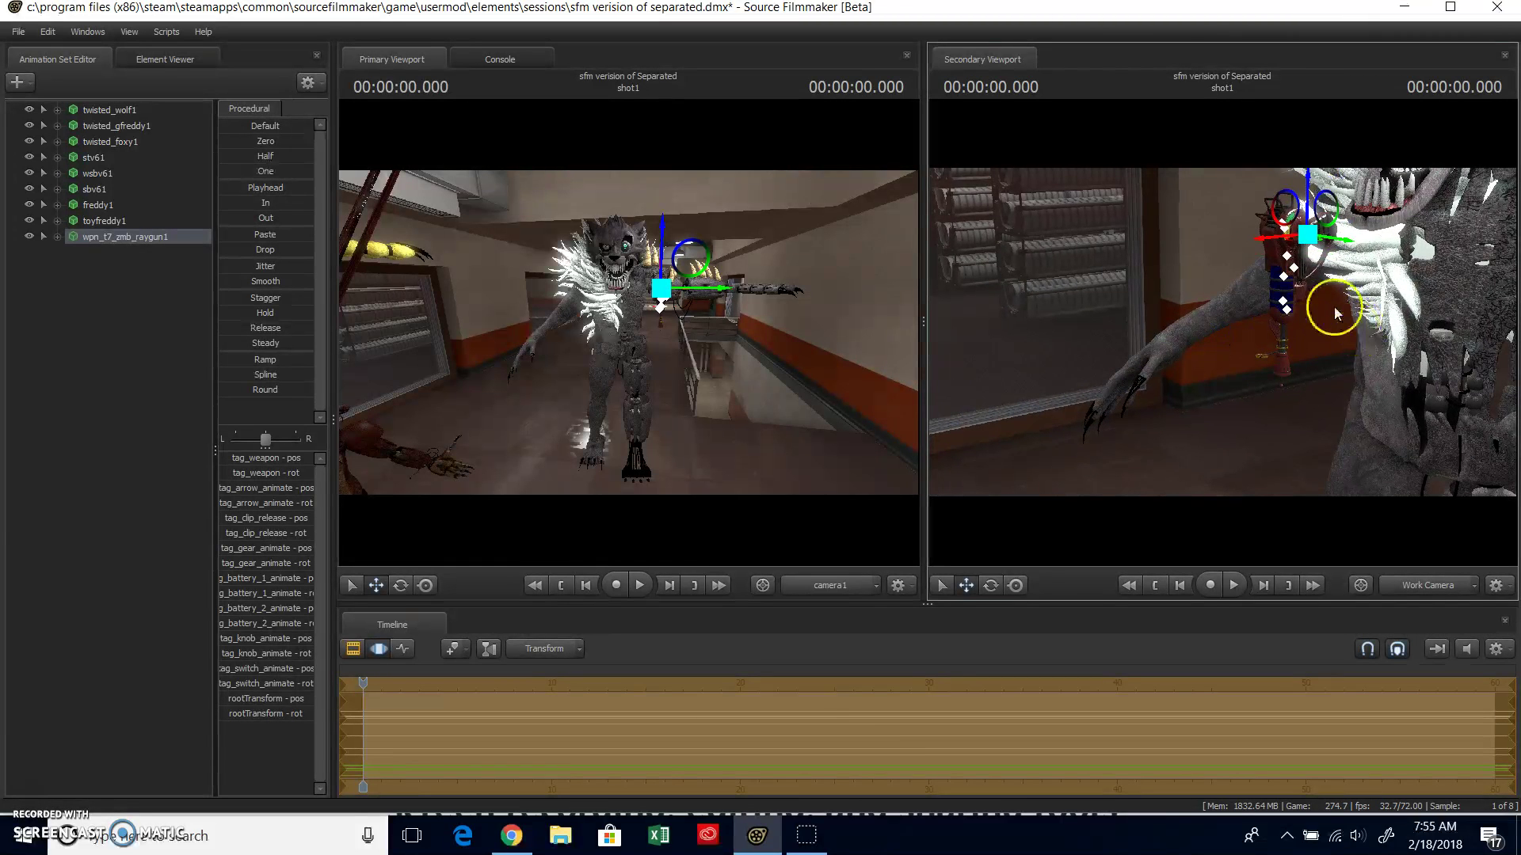
{"action": "left_click_drag", "start_coordinate": [1275, 239], "coordinate": [1220, 190]}
{"action": "left_click_drag", "start_coordinate": [1210, 327], "coordinate": [1230, 337]}
{"action": "key", "text": "w"}
{"action": "left_click_drag", "start_coordinate": [1318, 287], "coordinate": [1170, 320]}
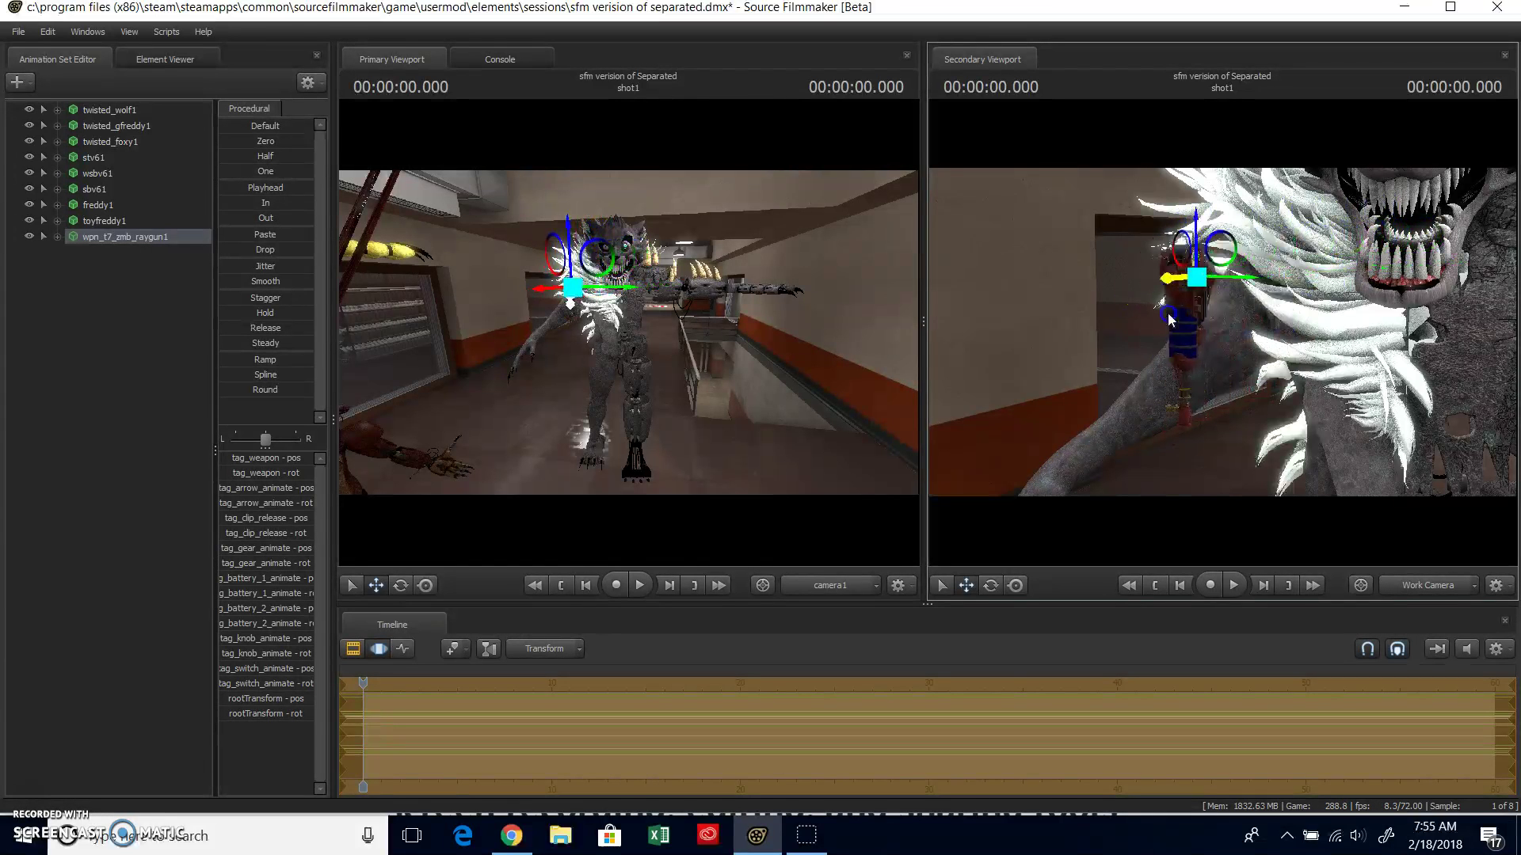
- Add a root transform scale control to the ray gun and enlarge the weapon slightly
{"action": "right_click", "coordinate": [139, 235]}
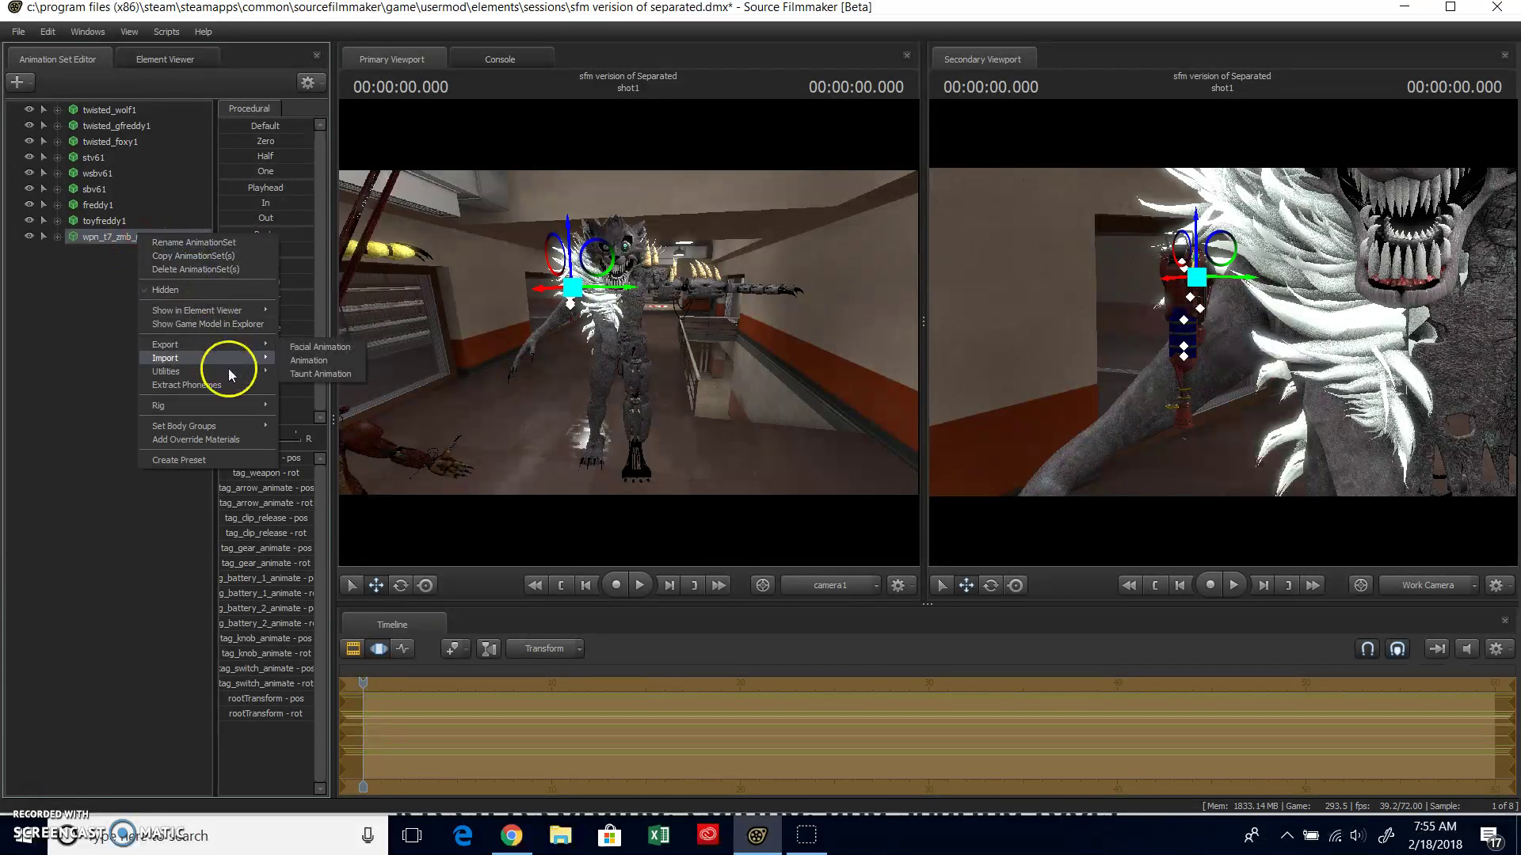
{"action": "mouse_move", "coordinate": [254, 372]}
{"action": "left_click", "coordinate": [347, 415]}
{"action": "left_click", "coordinate": [119, 235]}
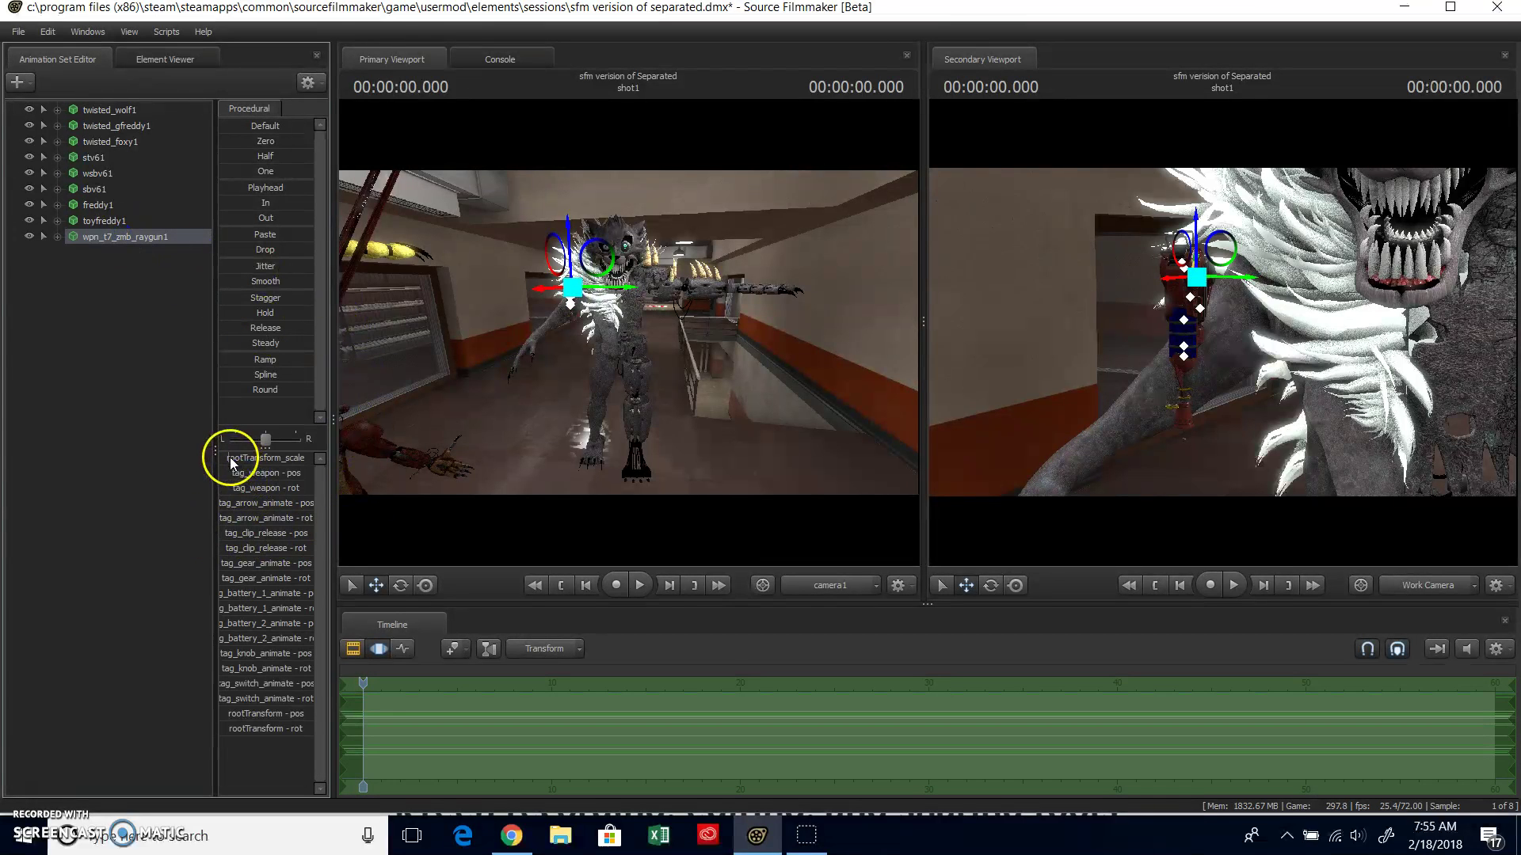
{"action": "left_click", "coordinate": [231, 459]}
{"action": "left_click_drag", "start_coordinate": [236, 460], "coordinate": [232, 461]}
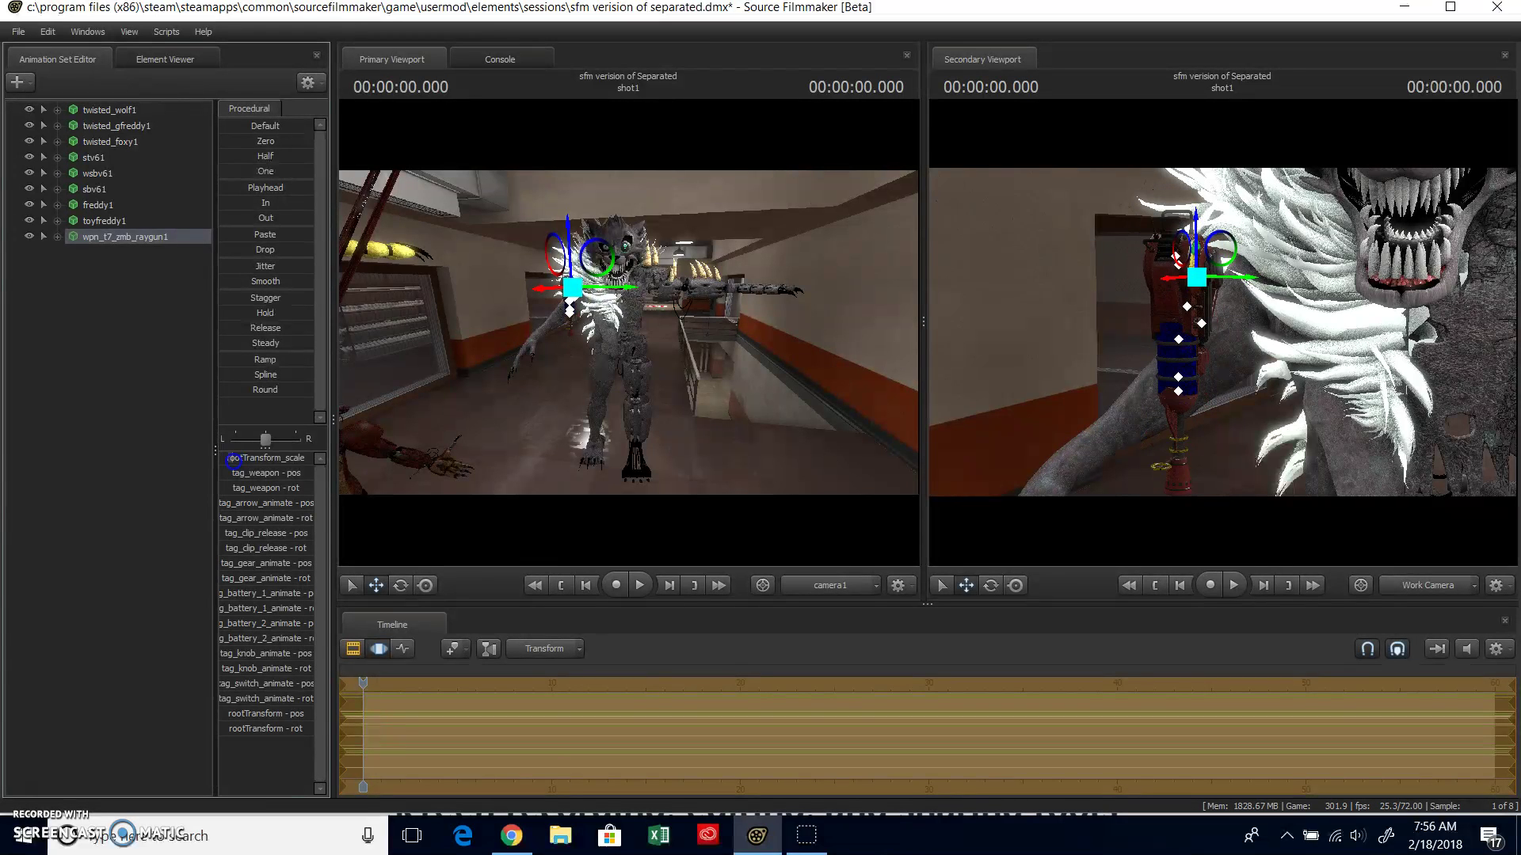
- Lower the ray gun to the level of the twisted wolf's right hand and shift it alongside the arm
{"action": "left_click_drag", "start_coordinate": [1197, 225], "coordinate": [1175, 455]}
{"action": "left_click", "coordinate": [1245, 284]}
{"action": "left_click_drag", "start_coordinate": [1245, 283], "coordinate": [1340, 349]}
{"action": "left_click_drag", "start_coordinate": [1425, 447], "coordinate": [1438, 380]}
{"action": "left_click_drag", "start_coordinate": [1223, 333], "coordinate": [1222, 326]}
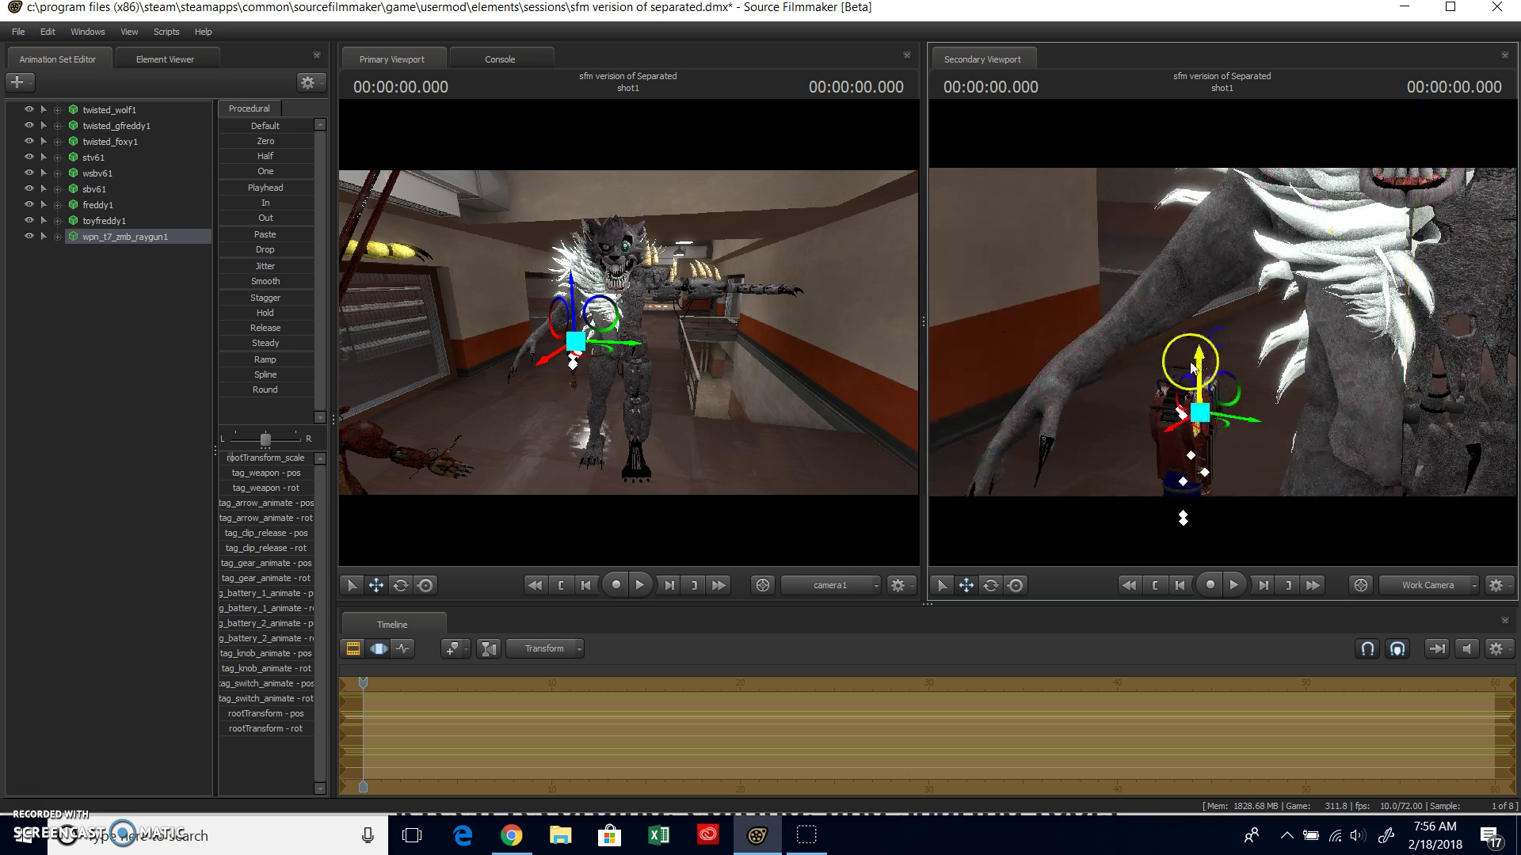
- Rotate the twisted wolf's bip_upperArm_R so that the right arm hangs down next to the ray gun
{"action": "left_click", "coordinate": [1236, 229], "text": "ctrl"}
{"action": "left_click_drag", "start_coordinate": [1198, 243], "coordinate": [1212, 156]}
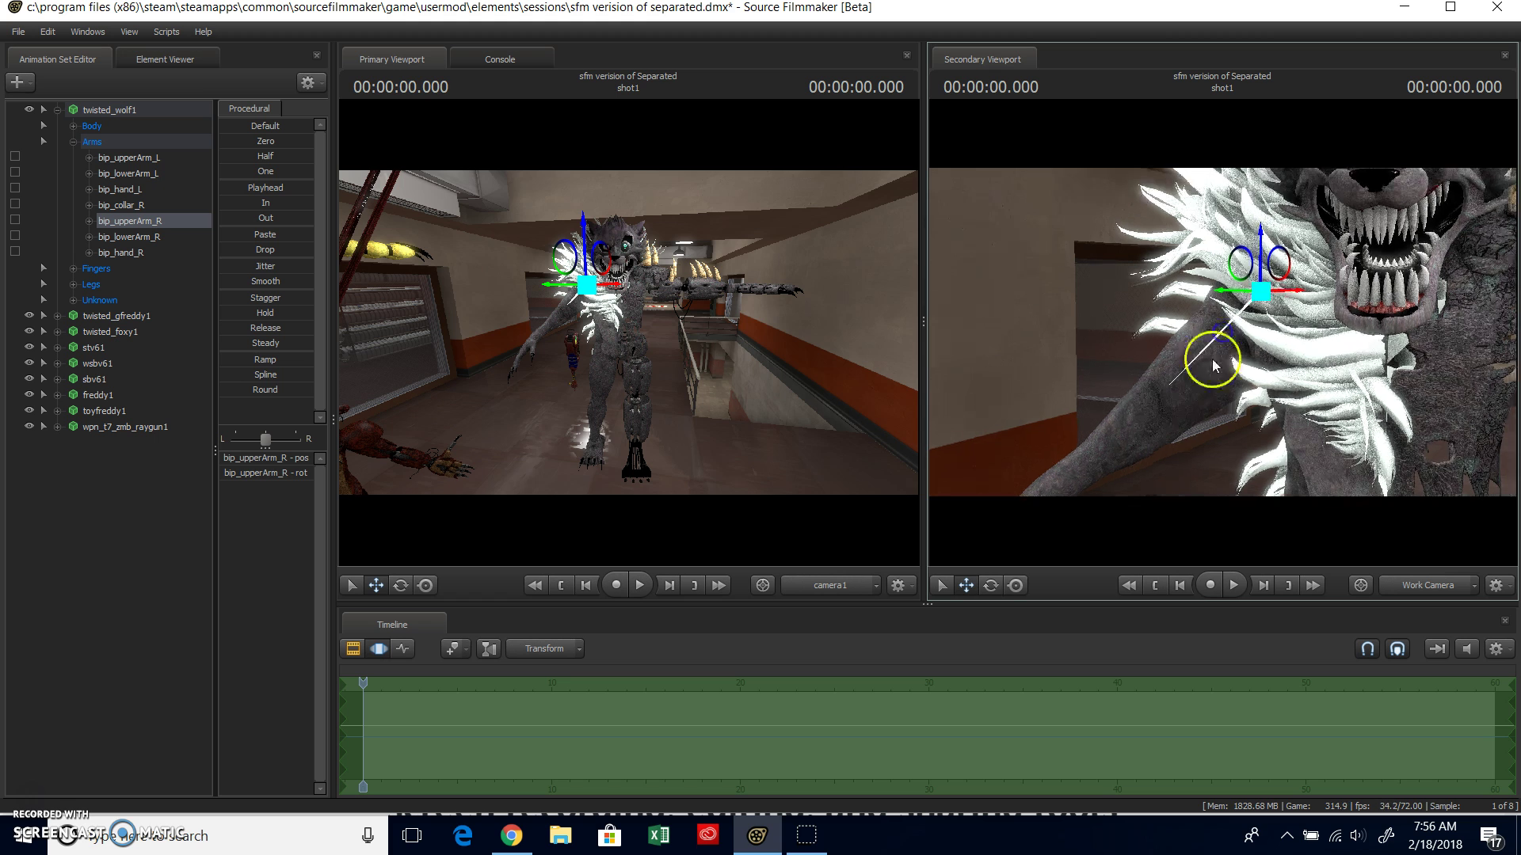
{"action": "left_click", "coordinate": [988, 586]}
{"action": "mouse_move", "coordinate": [1231, 250]}
{"action": "left_mouse_down"}
{"action": "mouse_move", "coordinate": [1244, 236]}
{"action": "mouse_move", "coordinate": [1231, 242]}
{"action": "mouse_move", "coordinate": [1246, 293]}
{"action": "mouse_move", "coordinate": [1256, 263]}
{"action": "left_mouse_up"}
{"action": "left_click_drag", "start_coordinate": [1224, 341], "coordinate": [1222, 333]}
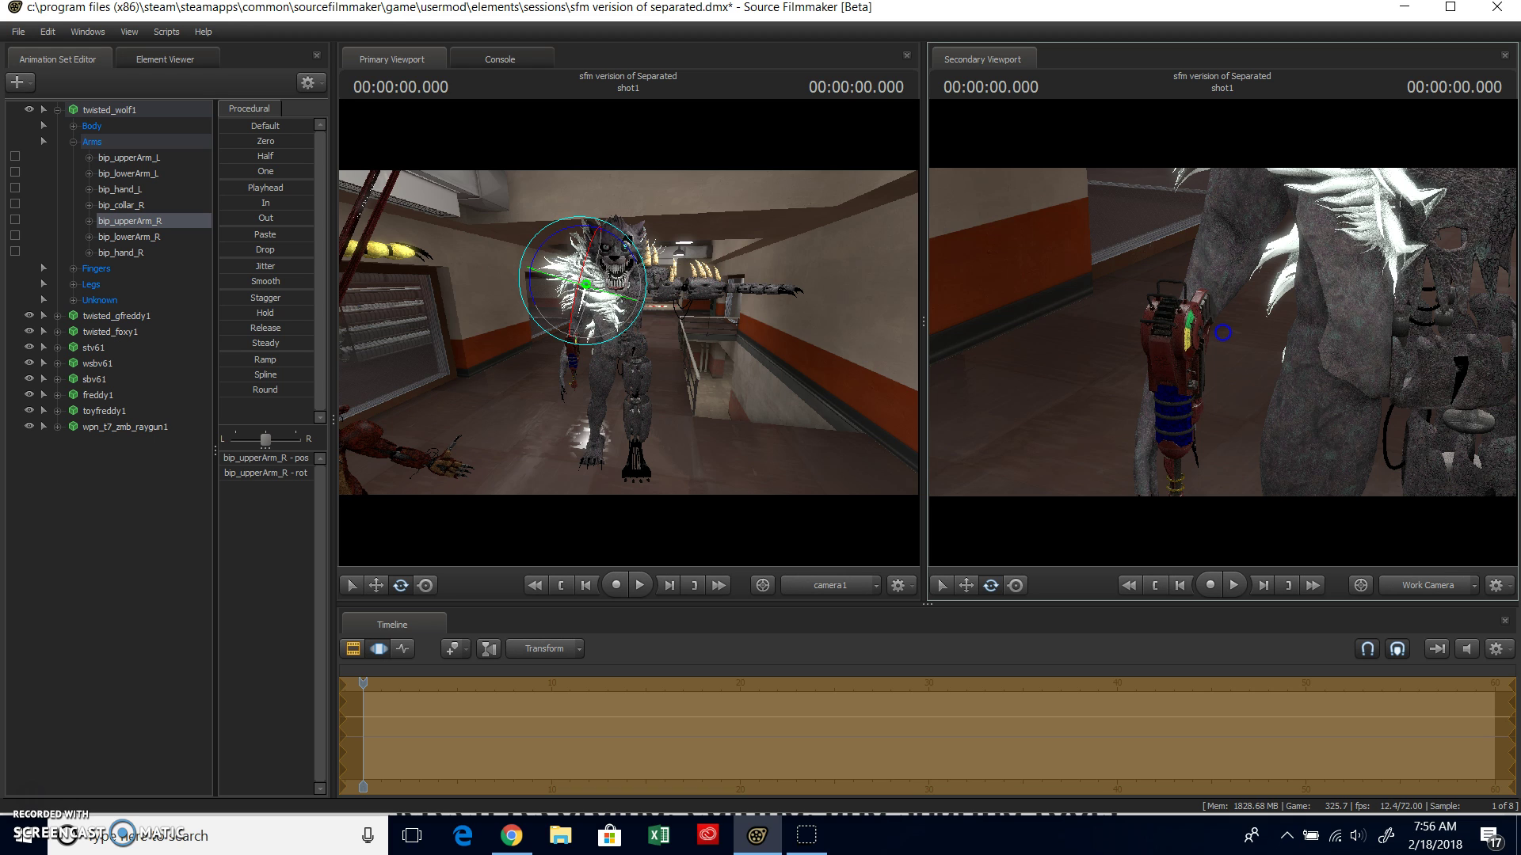
- Rotate the twisted wolf's bip_lowerArm_R to bring the right forearm behind the ray gun
{"action": "key", "text": "ctrl"}
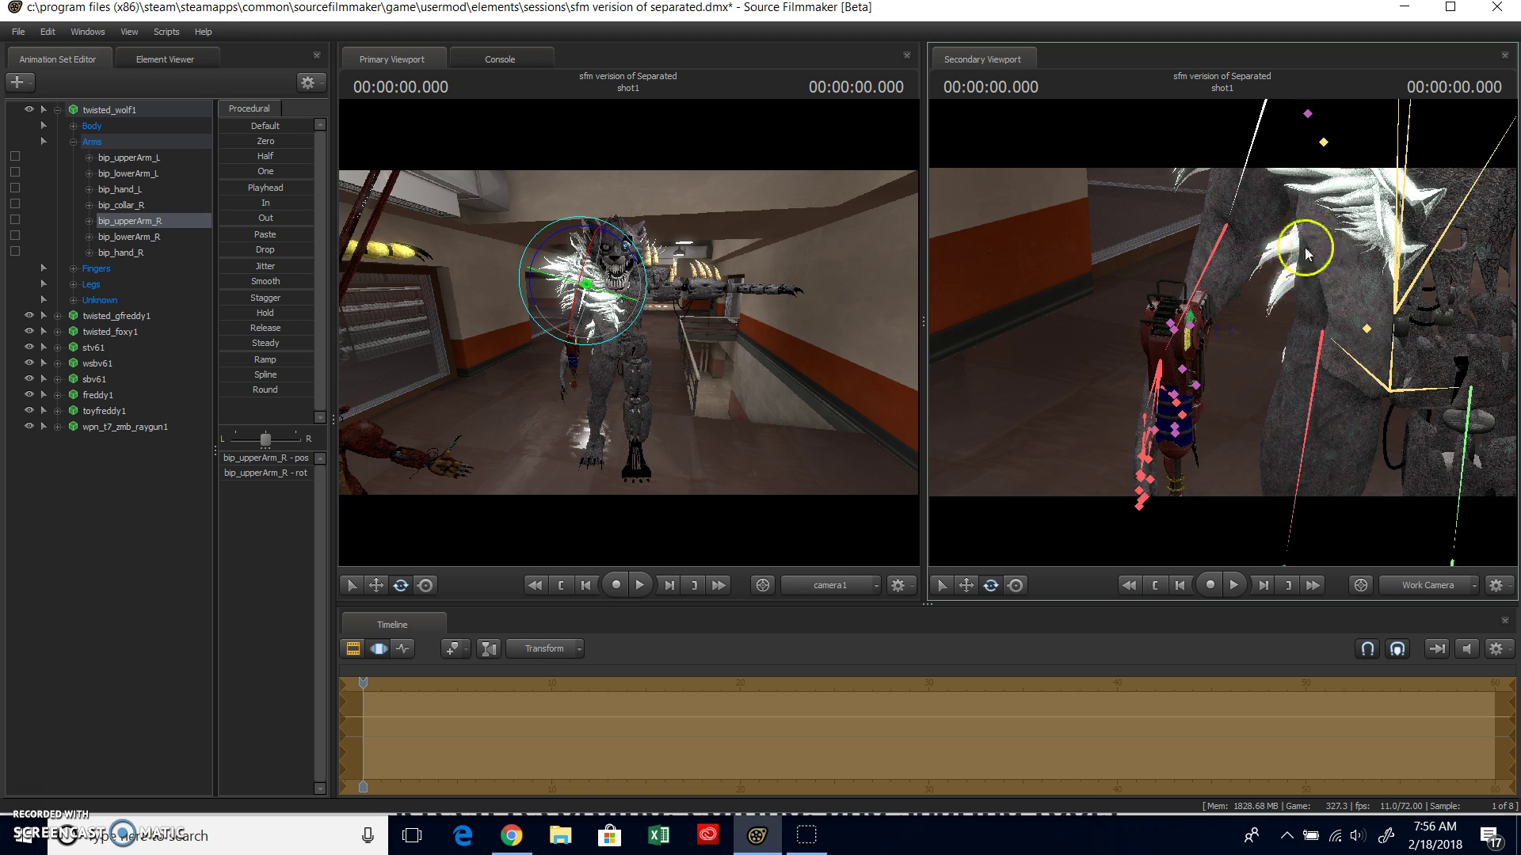
{"action": "left_click", "coordinate": [1212, 255]}
{"action": "left_click_drag", "start_coordinate": [1192, 228], "coordinate": [1188, 252]}
{"action": "left_click_drag", "start_coordinate": [1209, 197], "coordinate": [1292, 227]}
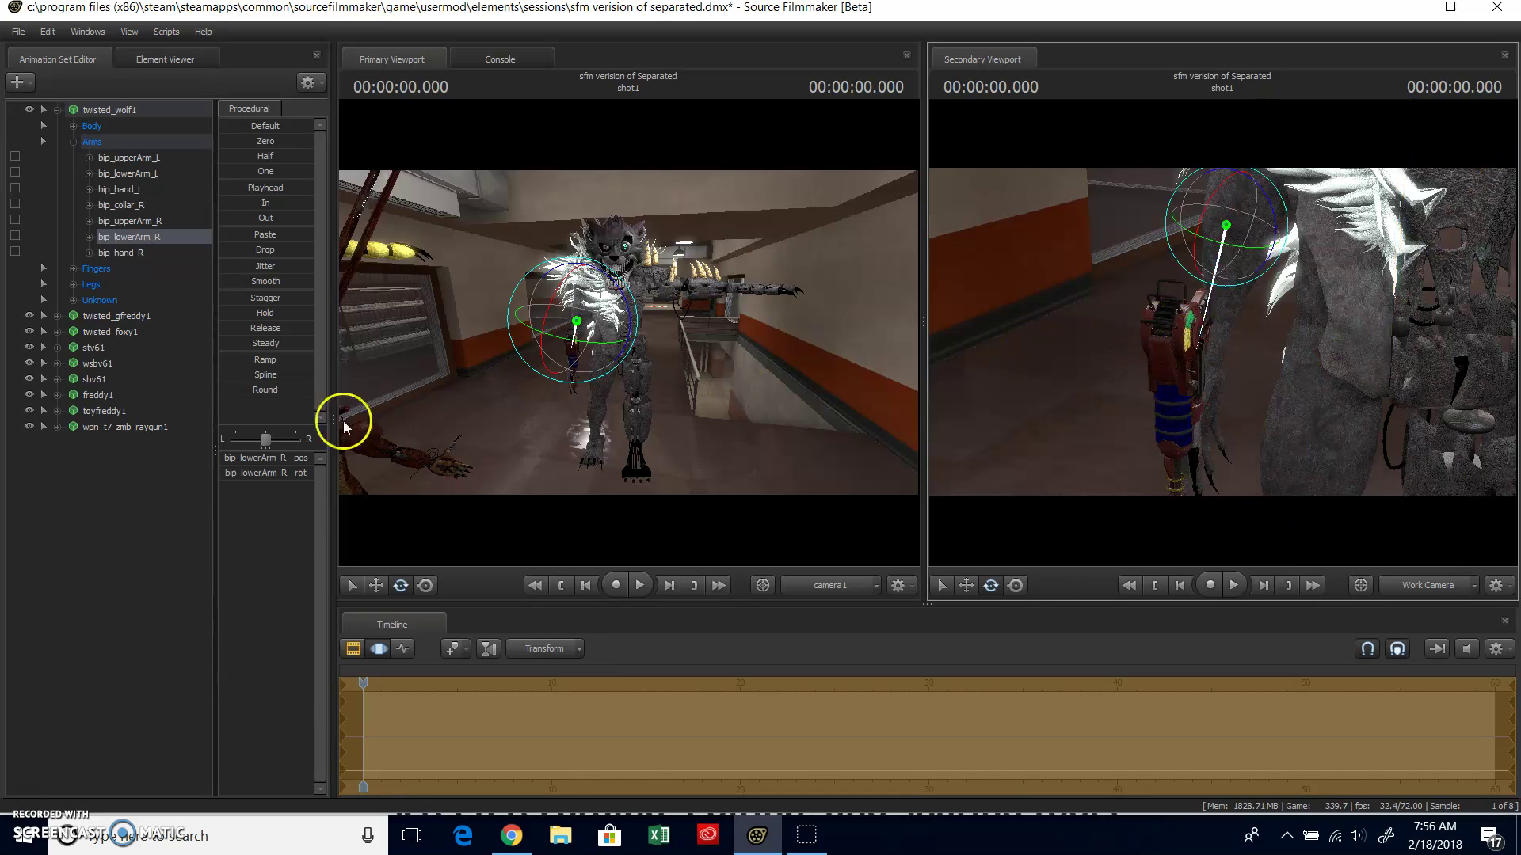
- Move the ray gun down to the twisted wolf's right hand and enlarge it with its rootTransform_scale control
{"action": "left_click", "coordinate": [112, 429]}
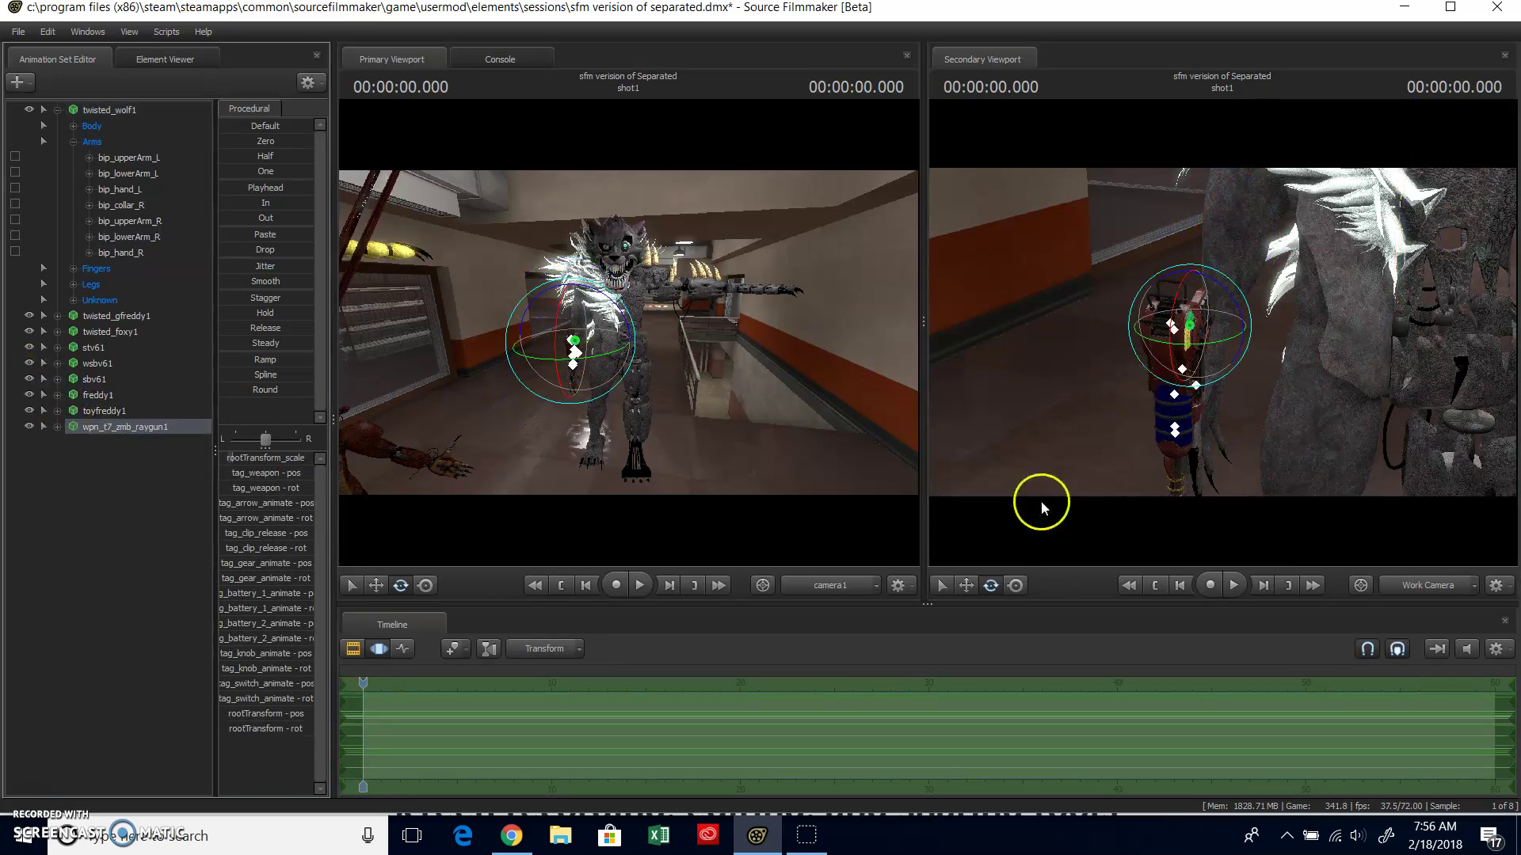
{"action": "left_click", "coordinate": [967, 585]}
{"action": "left_click_drag", "start_coordinate": [1198, 314], "coordinate": [1266, 207]}
{"action": "left_click_drag", "start_coordinate": [1226, 310], "coordinate": [1223, 332]}
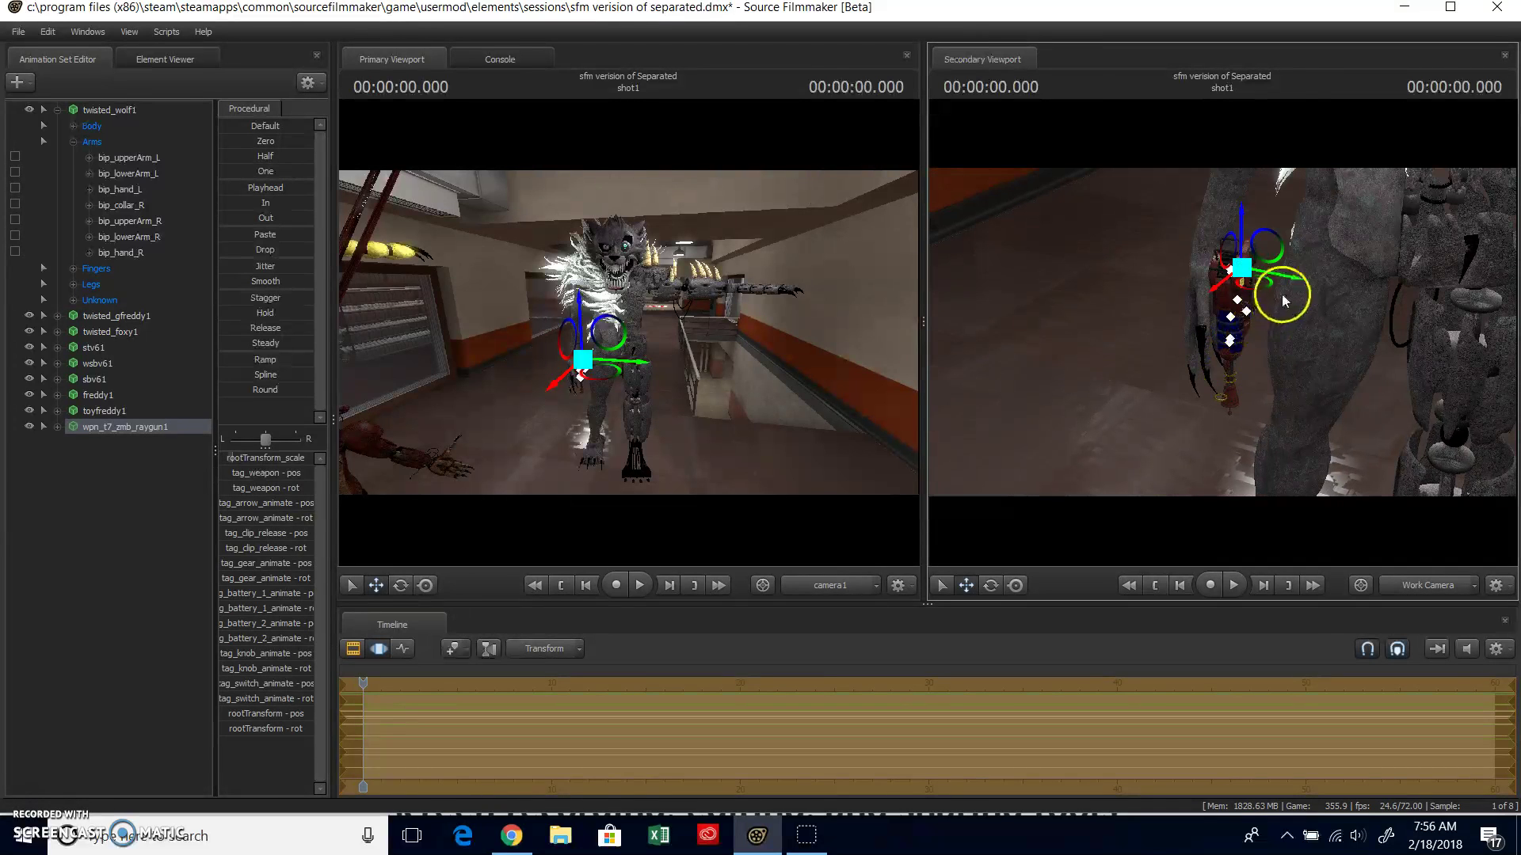
{"action": "left_click_drag", "start_coordinate": [1294, 278], "coordinate": [1213, 264]}
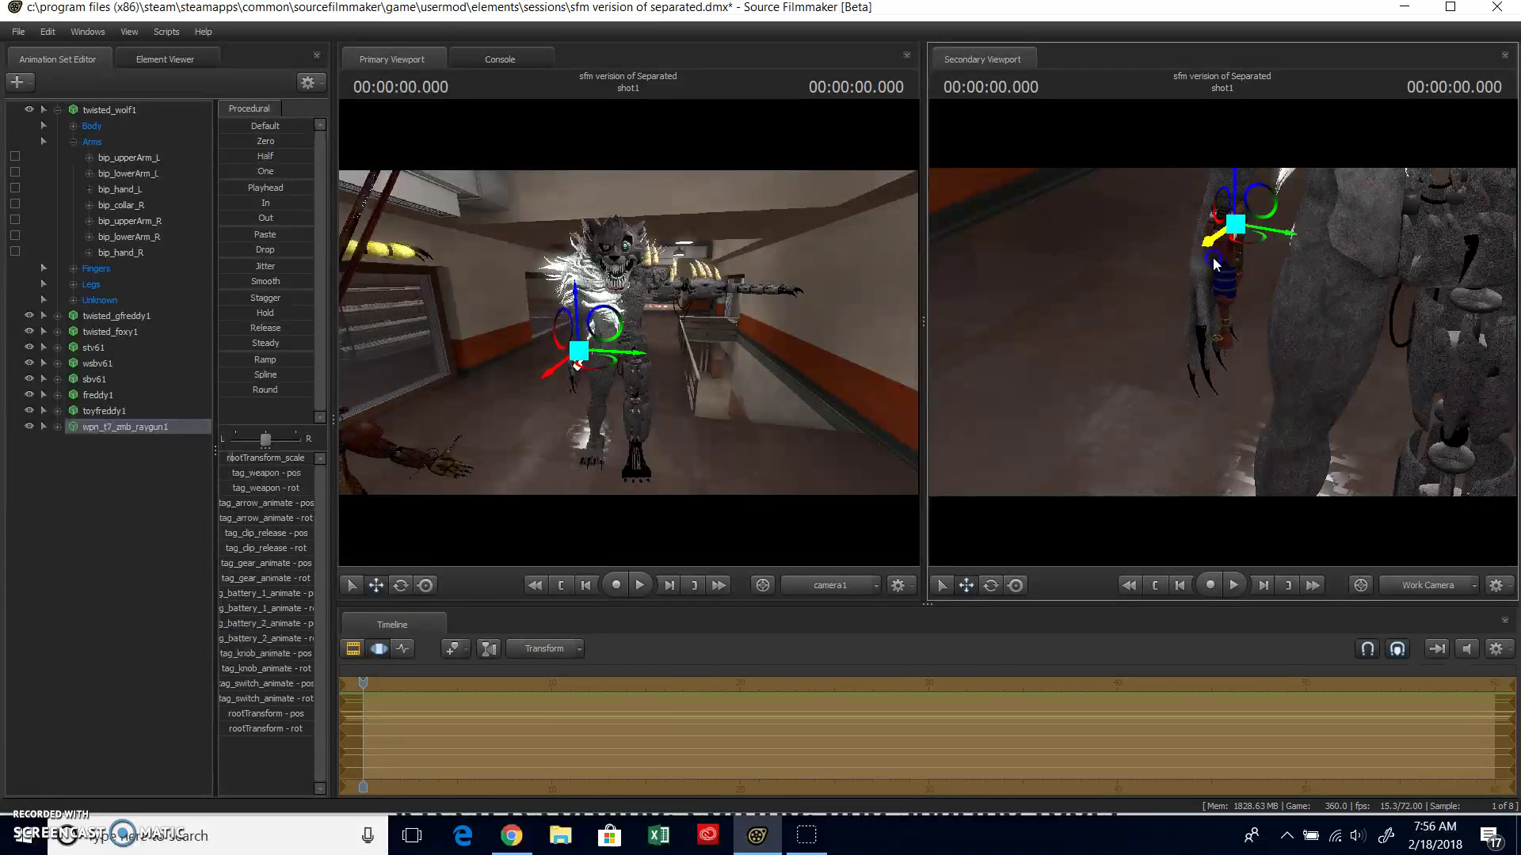
{"action": "left_click_drag", "start_coordinate": [1223, 333], "coordinate": [1163, 286]}
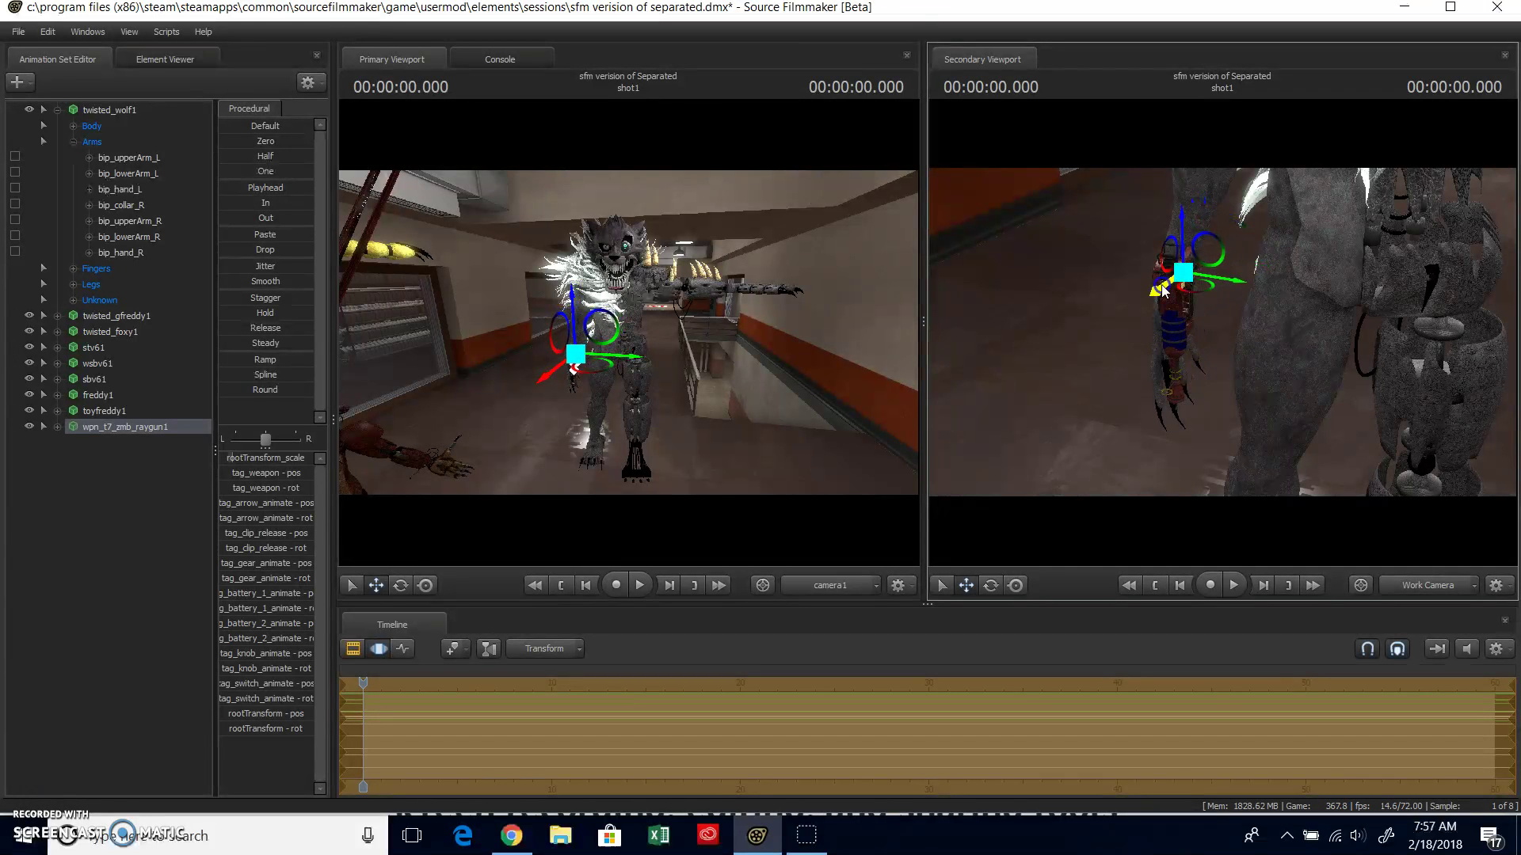
{"action": "left_click_drag", "start_coordinate": [1186, 230], "coordinate": [1163, 330]}
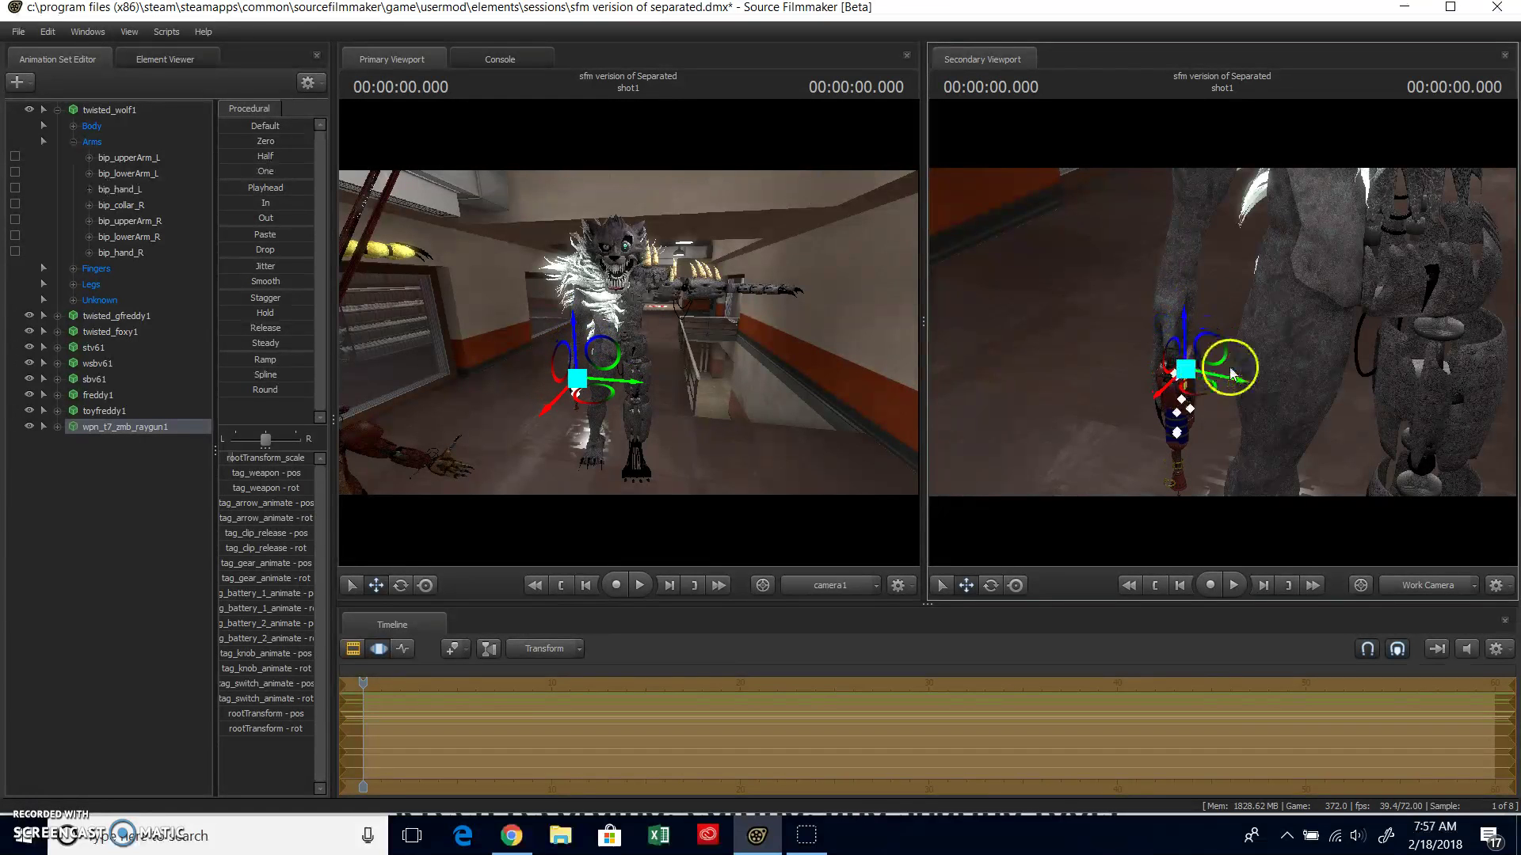
{"action": "left_click_drag", "start_coordinate": [1230, 377], "coordinate": [1224, 375]}
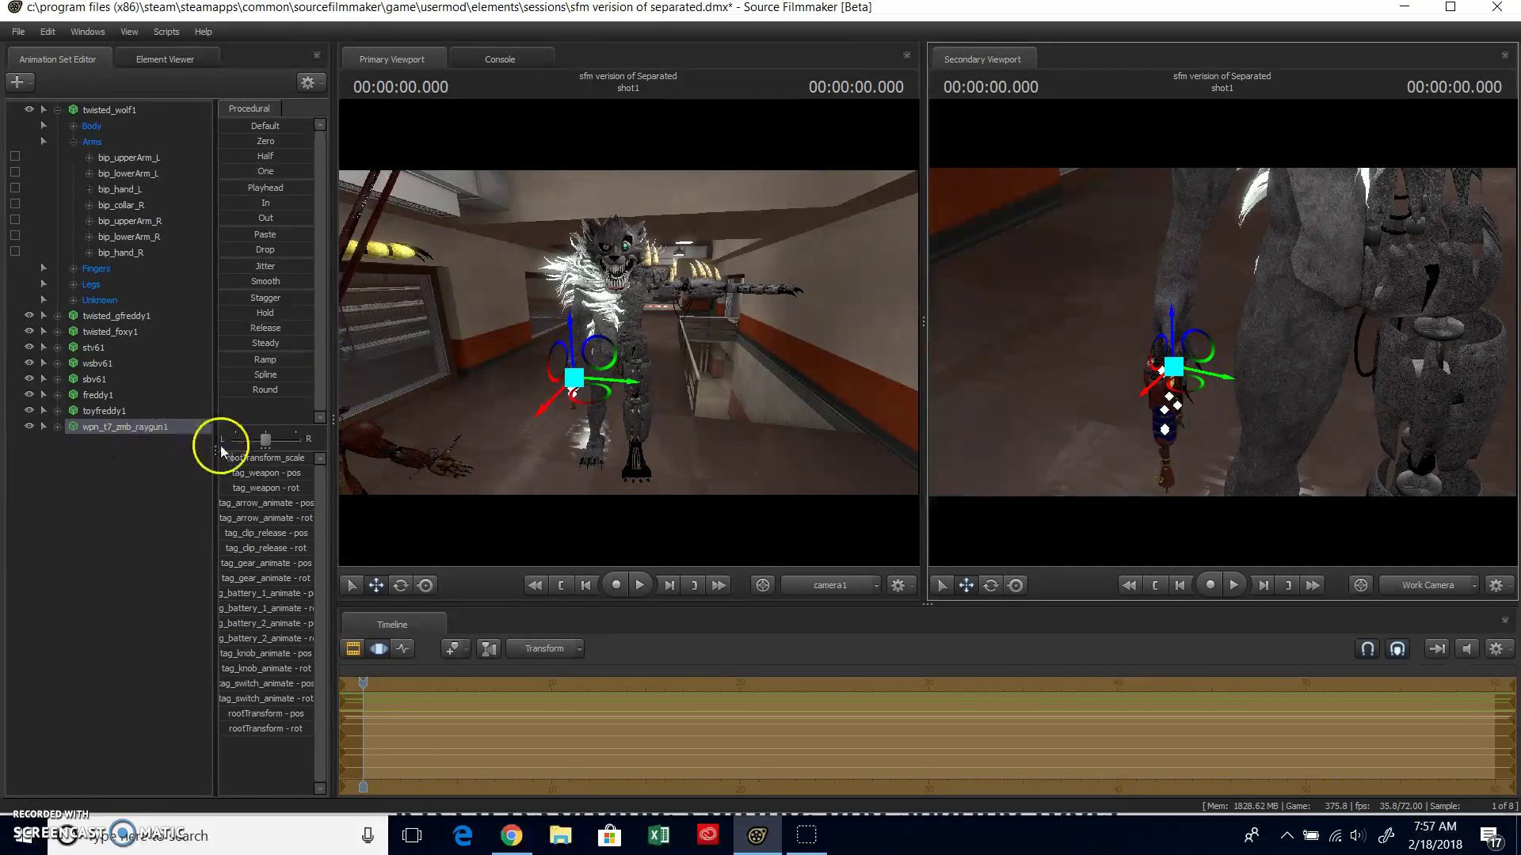
{"action": "left_click_drag", "start_coordinate": [232, 460], "coordinate": [240, 459]}
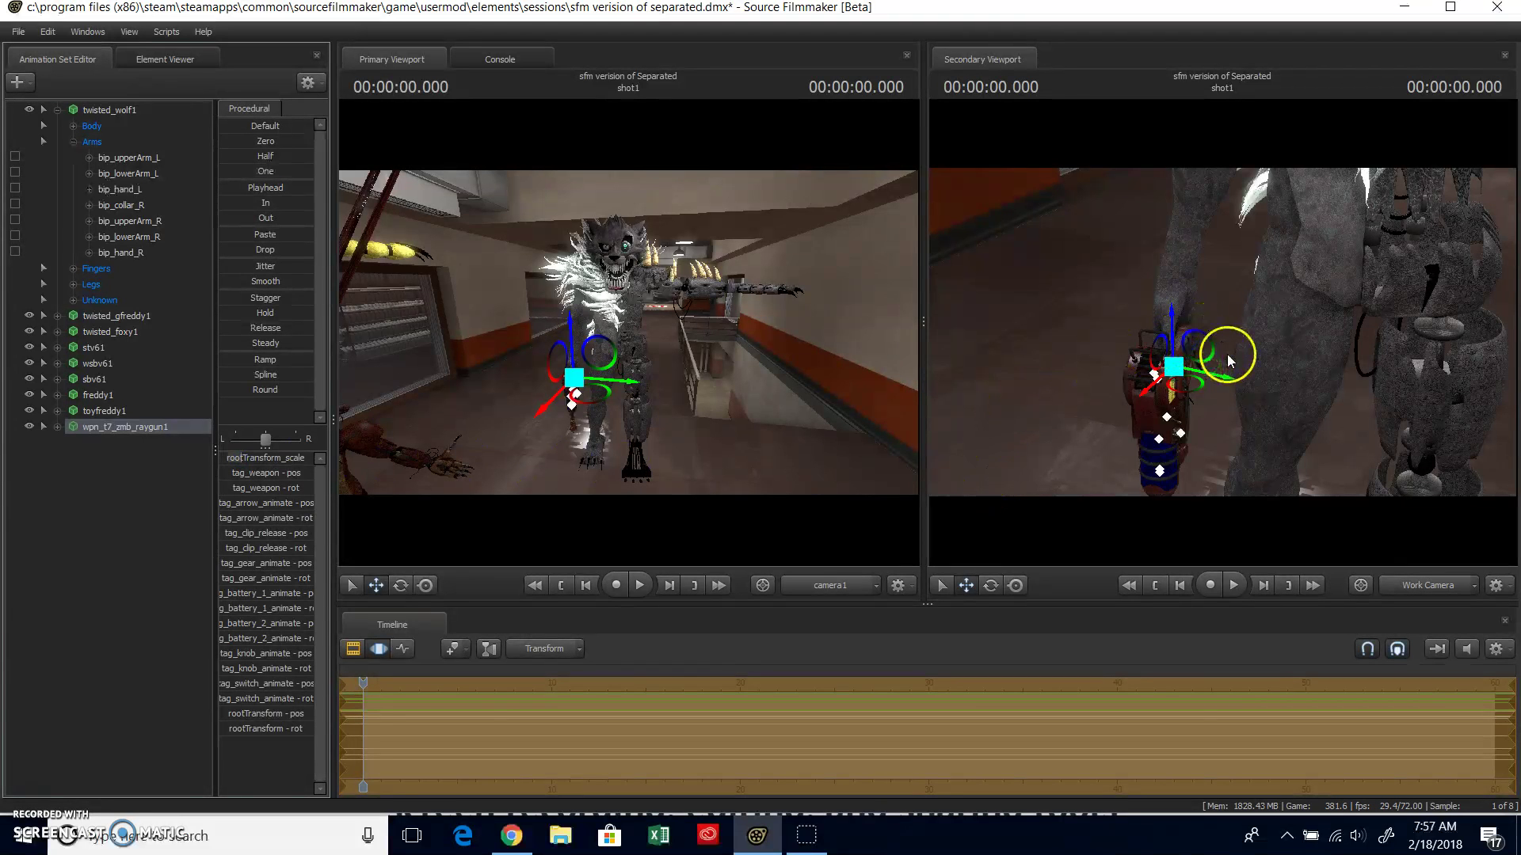
- Rotate the twisted wolf's bip_thumb_1_R to angle the right thumb across the top of the ray gun
{"action": "mouse_move", "coordinate": [1226, 338]}
{"action": "left_mouse_down"}
{"action": "mouse_move", "coordinate": [1238, 392]}
{"action": "mouse_move", "coordinate": [1197, 350]}
{"action": "mouse_move", "coordinate": [1222, 333]}
{"action": "left_mouse_up"}
{"action": "key", "text": "w"}
{"action": "key", "text": "w"}
{"action": "left_click", "coordinate": [1201, 304]}
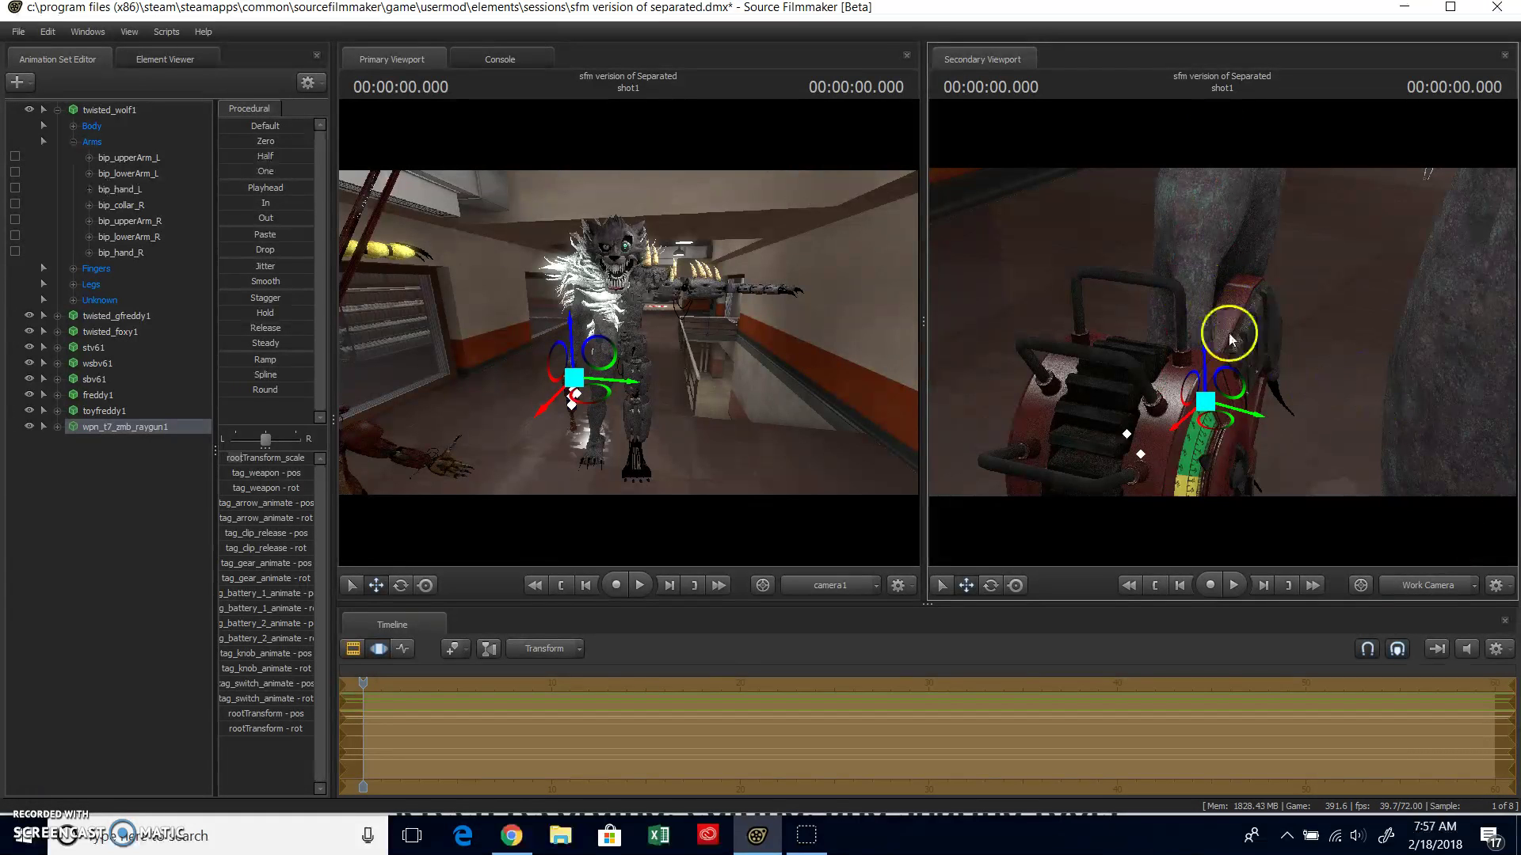
{"action": "key", "text": "ctrl"}
{"action": "left_click", "coordinate": [1182, 278]}
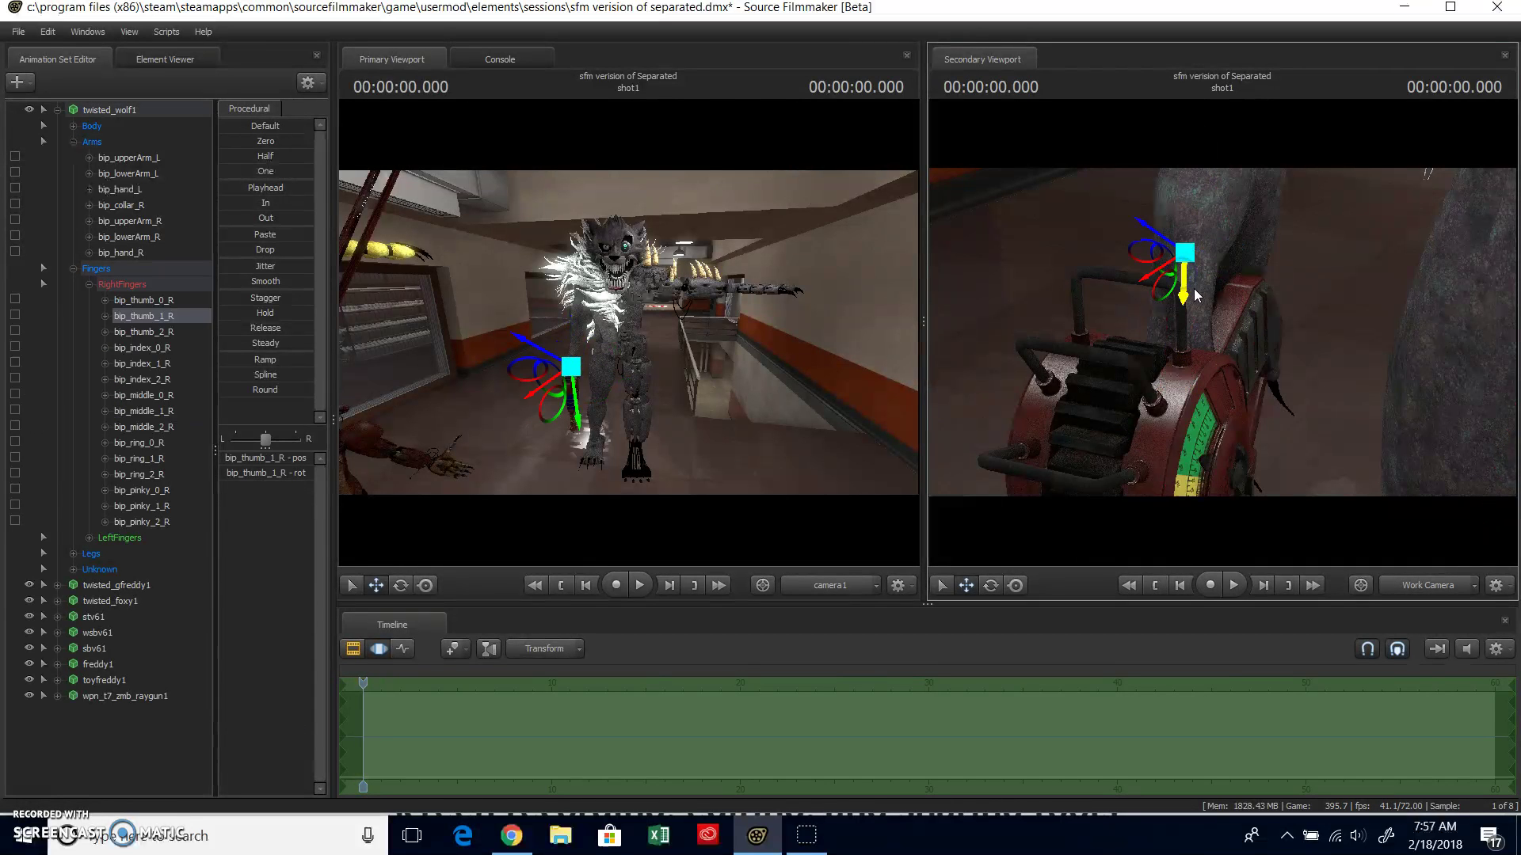
{"action": "left_click", "coordinate": [990, 584]}
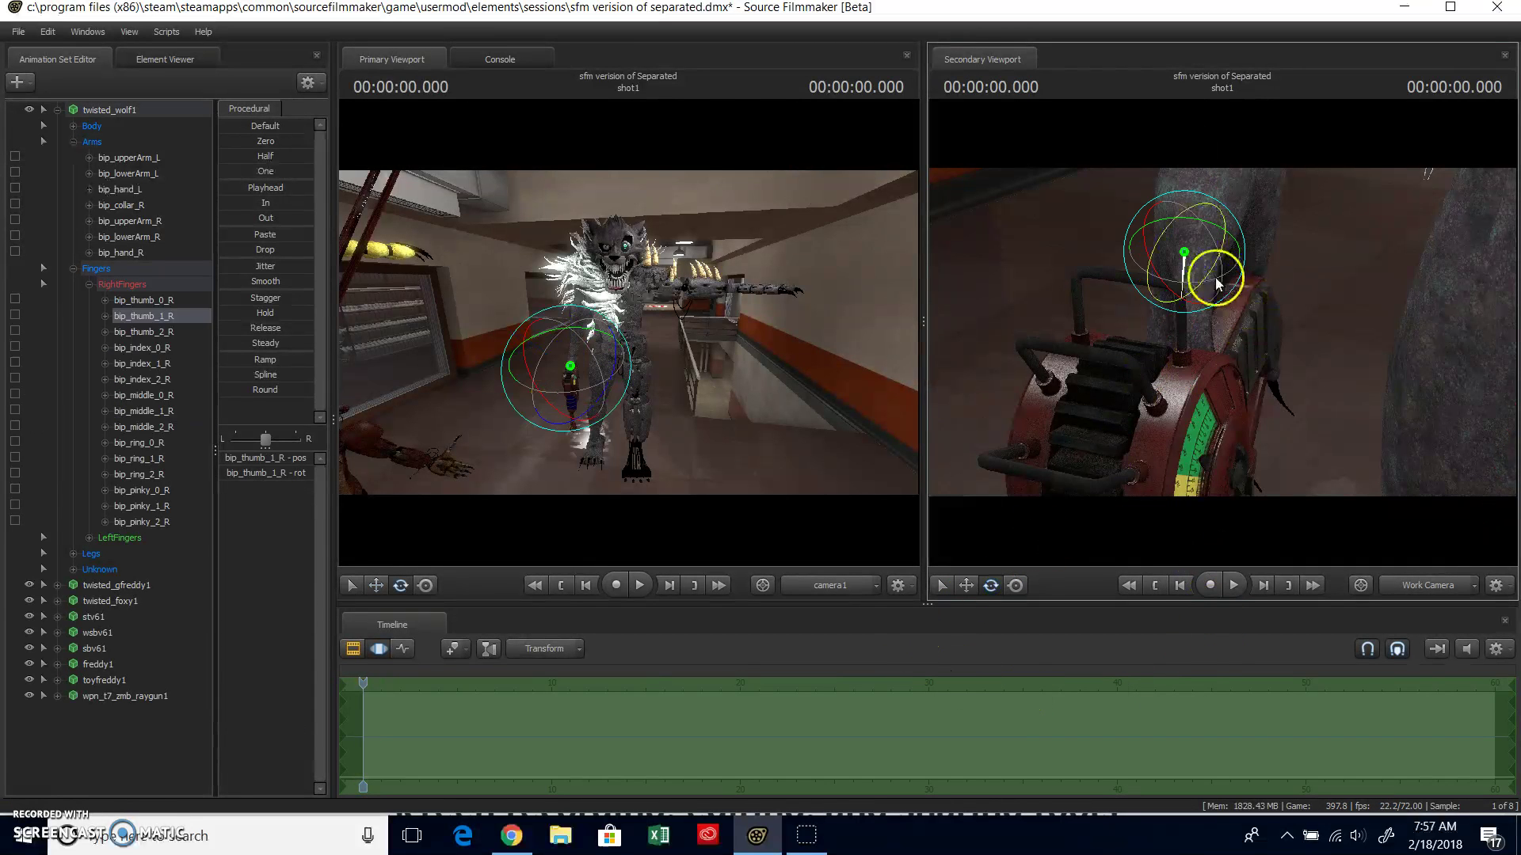
{"action": "mouse_move", "coordinate": [1213, 288]}
{"action": "left_mouse_down"}
{"action": "mouse_move", "coordinate": [1245, 253]}
{"action": "mouse_move", "coordinate": [1237, 315]}
{"action": "mouse_move", "coordinate": [1248, 292]}
{"action": "mouse_move", "coordinate": [1232, 284]}
{"action": "left_mouse_up"}
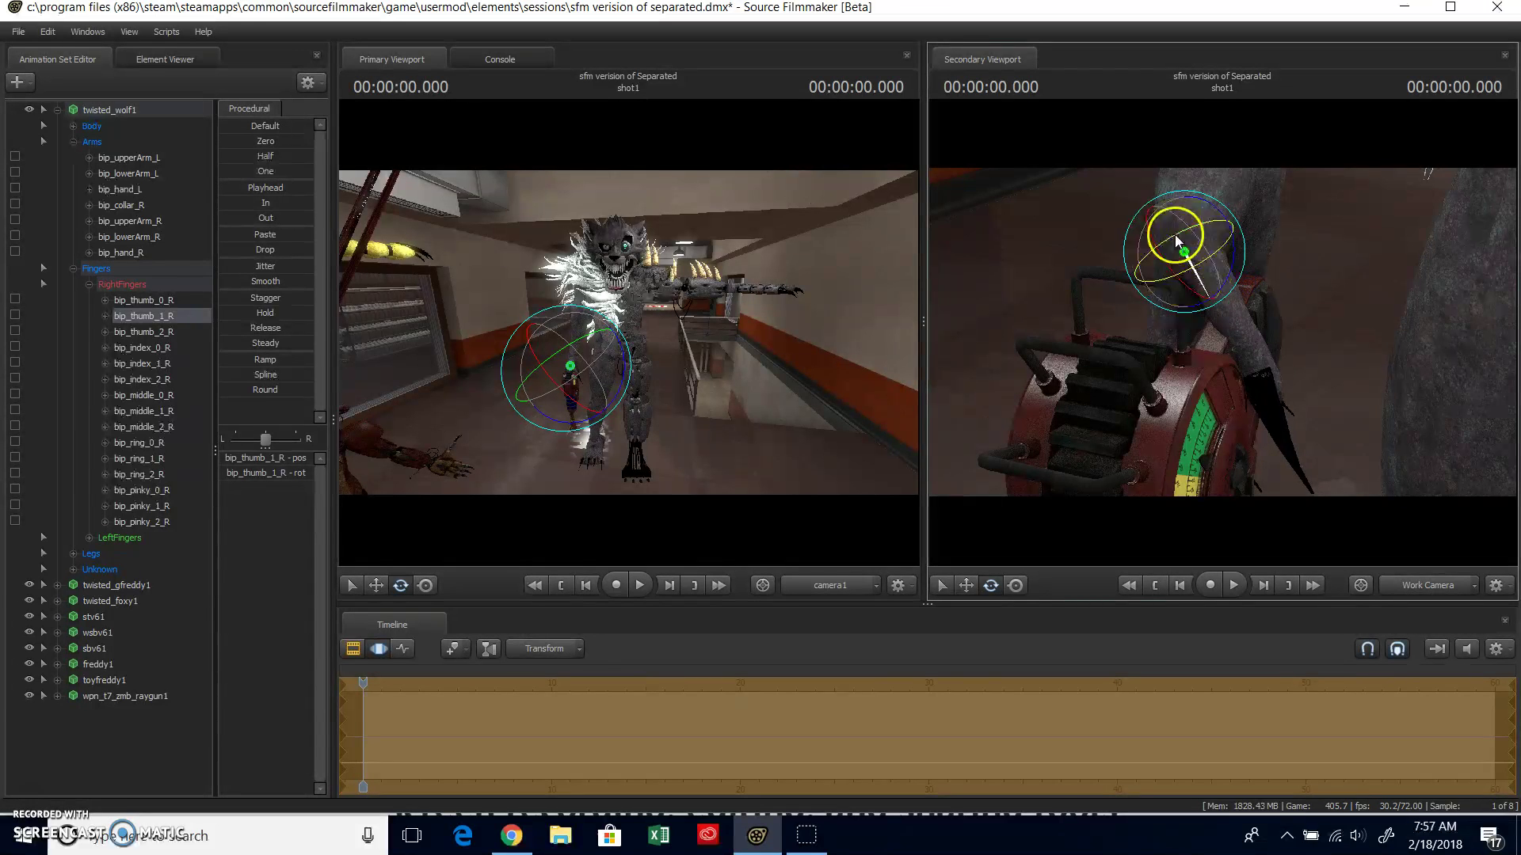
{"action": "left_click_drag", "start_coordinate": [1190, 229], "coordinate": [1241, 202]}
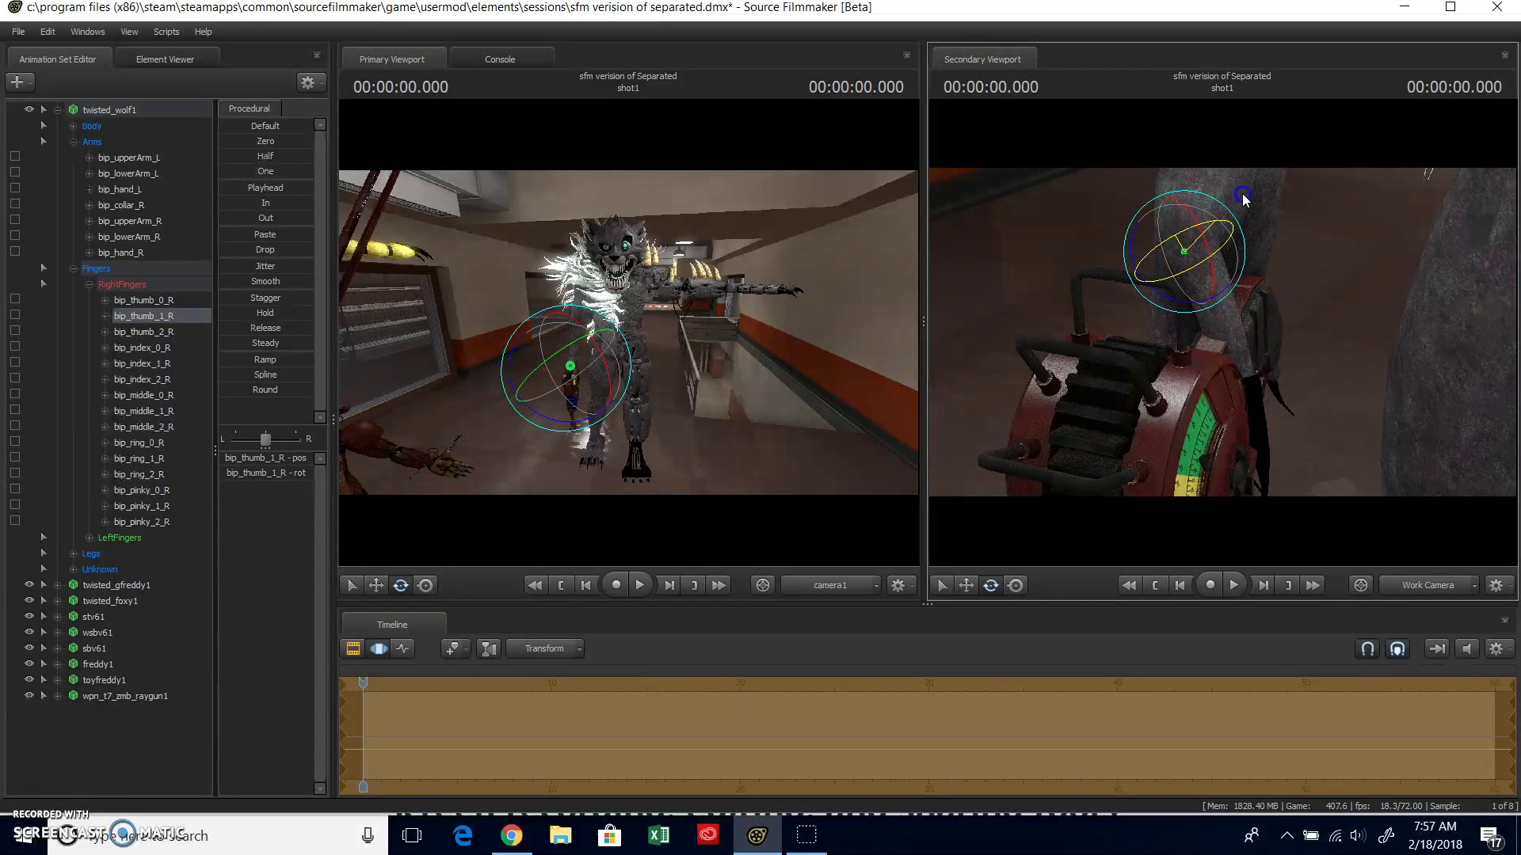
{"action": "left_click_drag", "start_coordinate": [1214, 271], "coordinate": [1221, 256]}
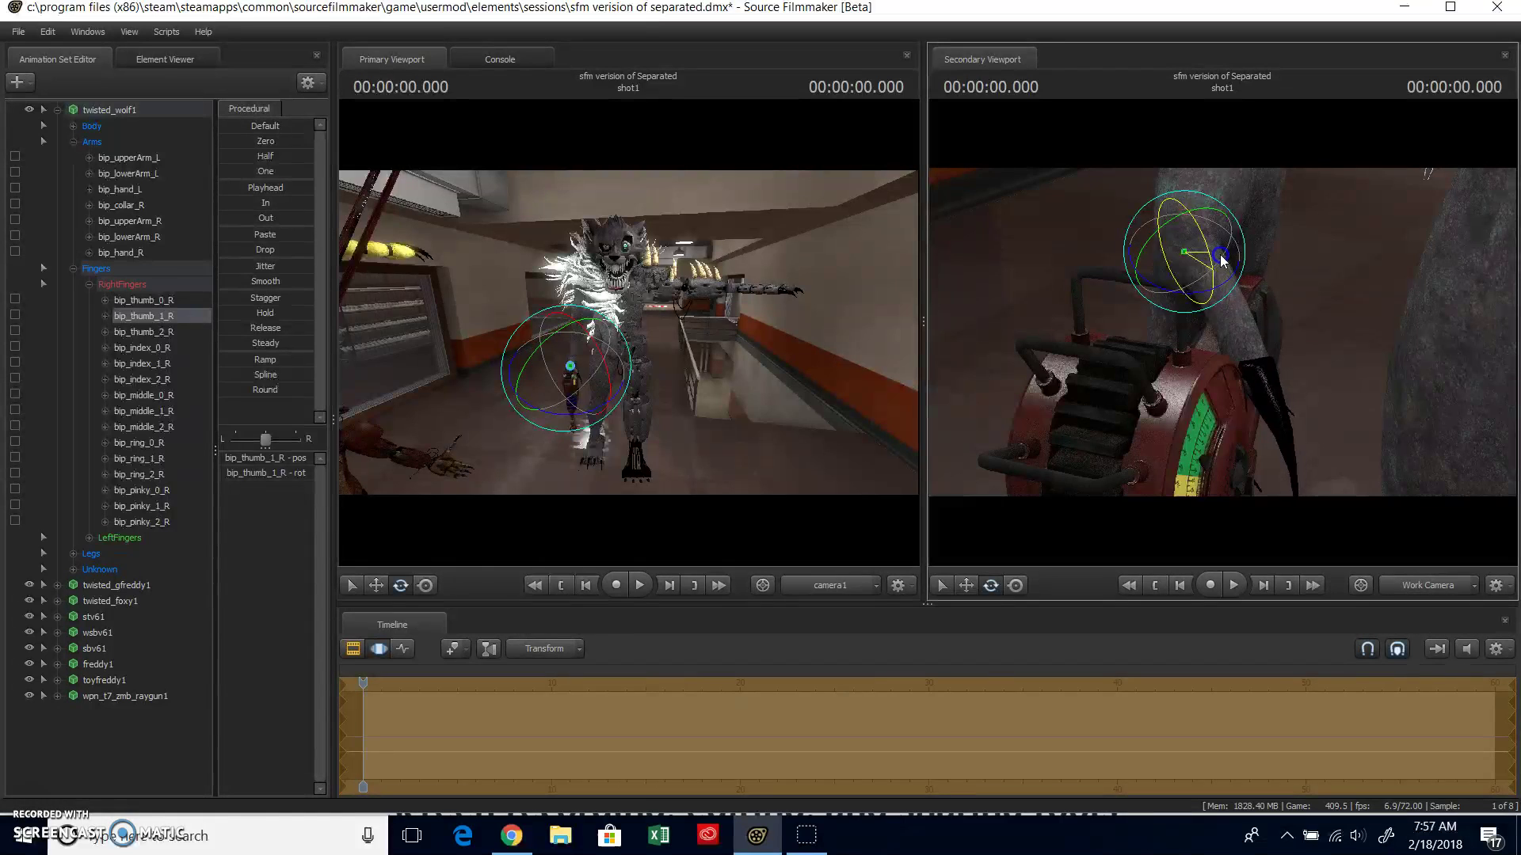
- Rotate bip_thumb_3_R to bend the tip of the right thumb around the ray gun
{"action": "key", "text": "ctrl"}
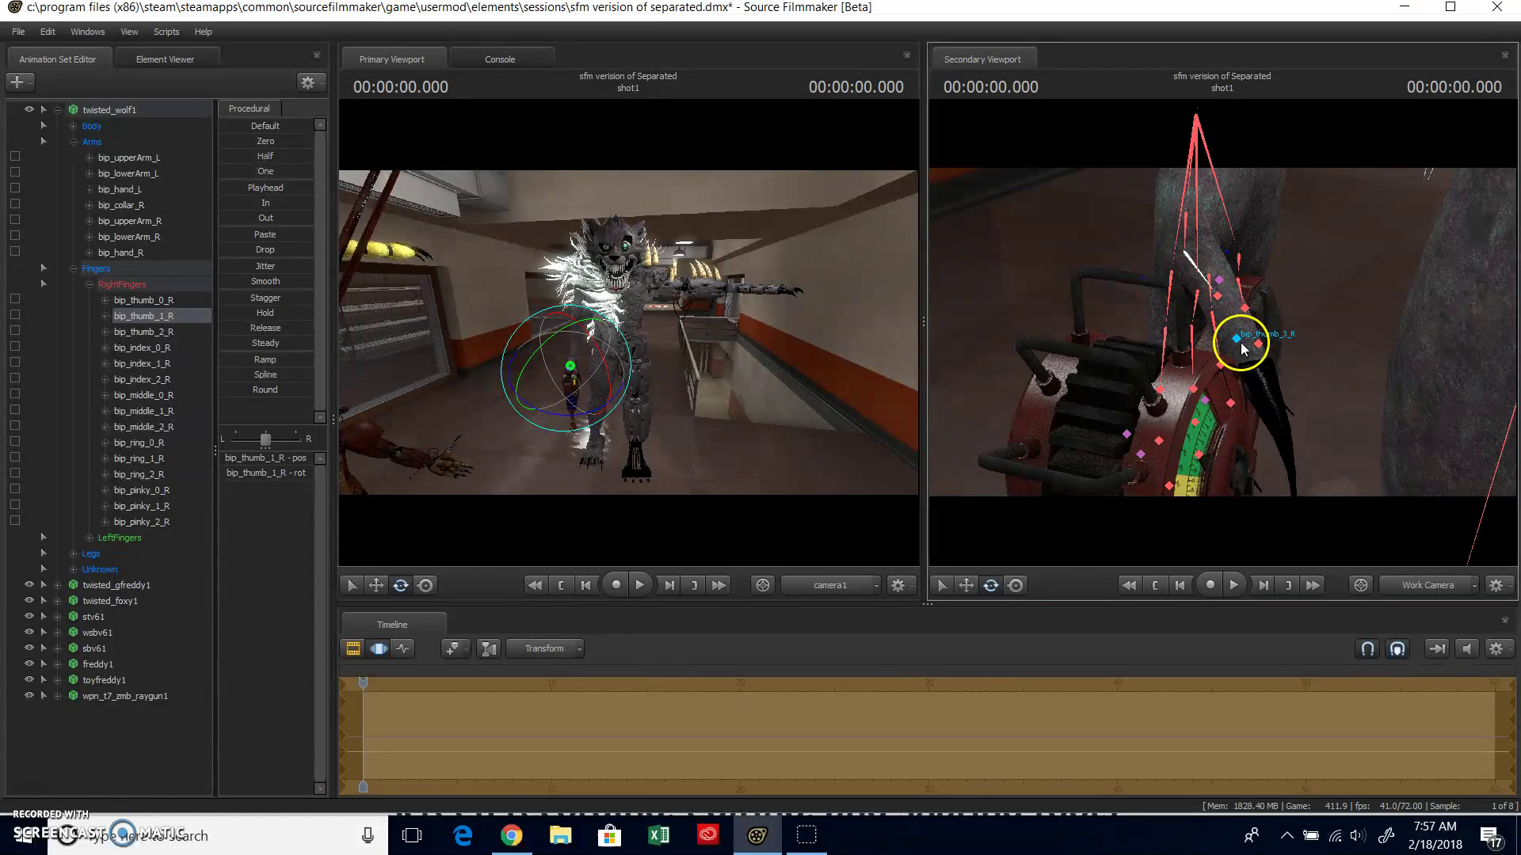
{"action": "left_click", "coordinate": [1241, 344]}
{"action": "left_click_drag", "start_coordinate": [1257, 334], "coordinate": [1256, 348]}
- Raise wpn_t7_zmb_raygun1 slightly and nudge it back against the twisted wolf's right hand
{"action": "left_click", "coordinate": [966, 585]}
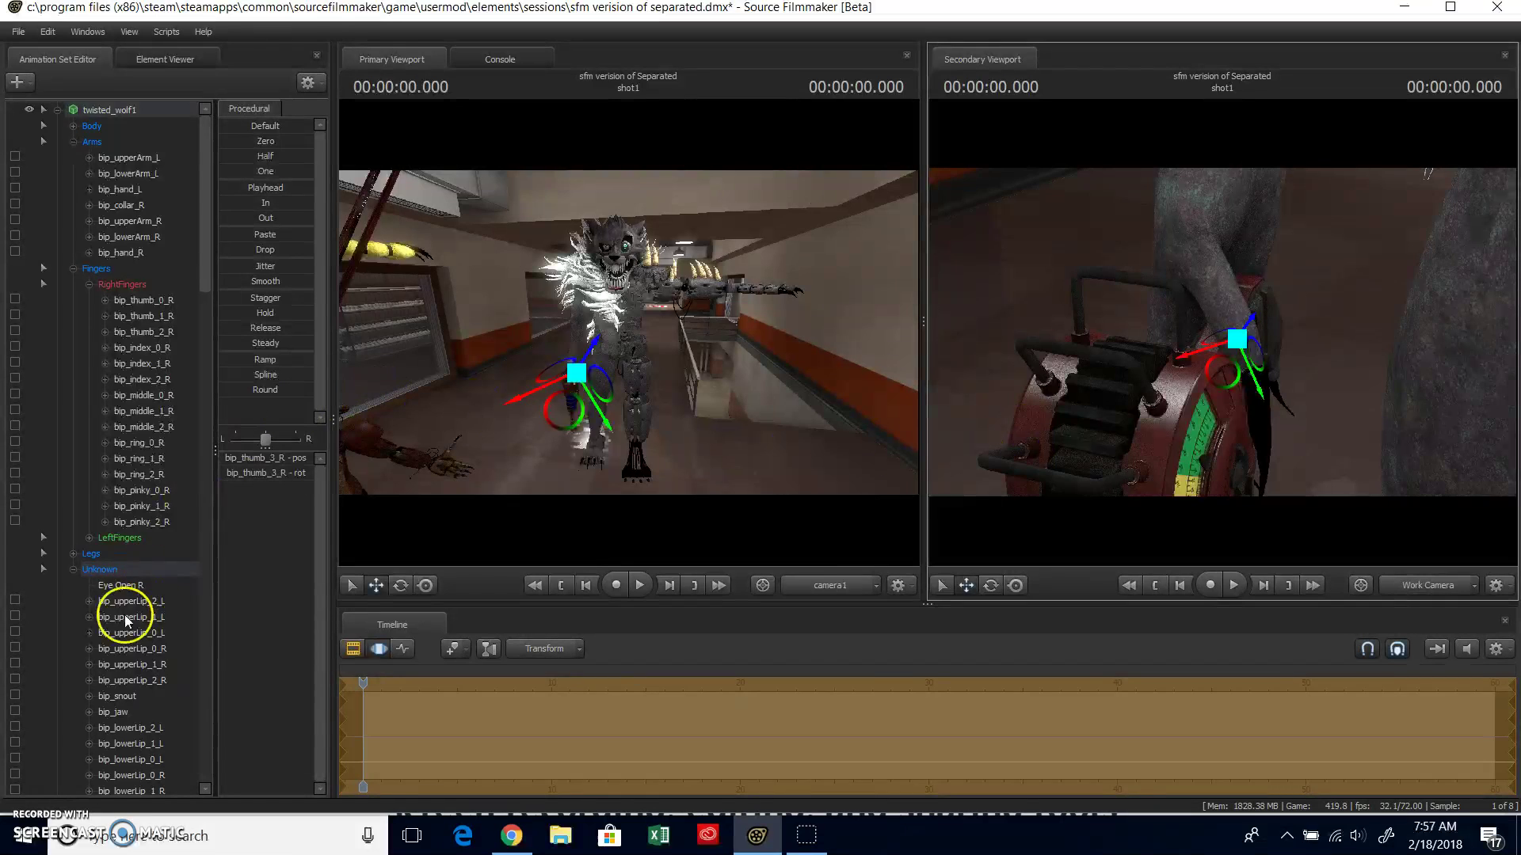
{"action": "scroll", "coordinate": [121, 626], "scroll_direction": "down", "scroll_amount": 15}
{"action": "scroll", "coordinate": [115, 636], "scroll_direction": "down", "scroll_amount": 10}
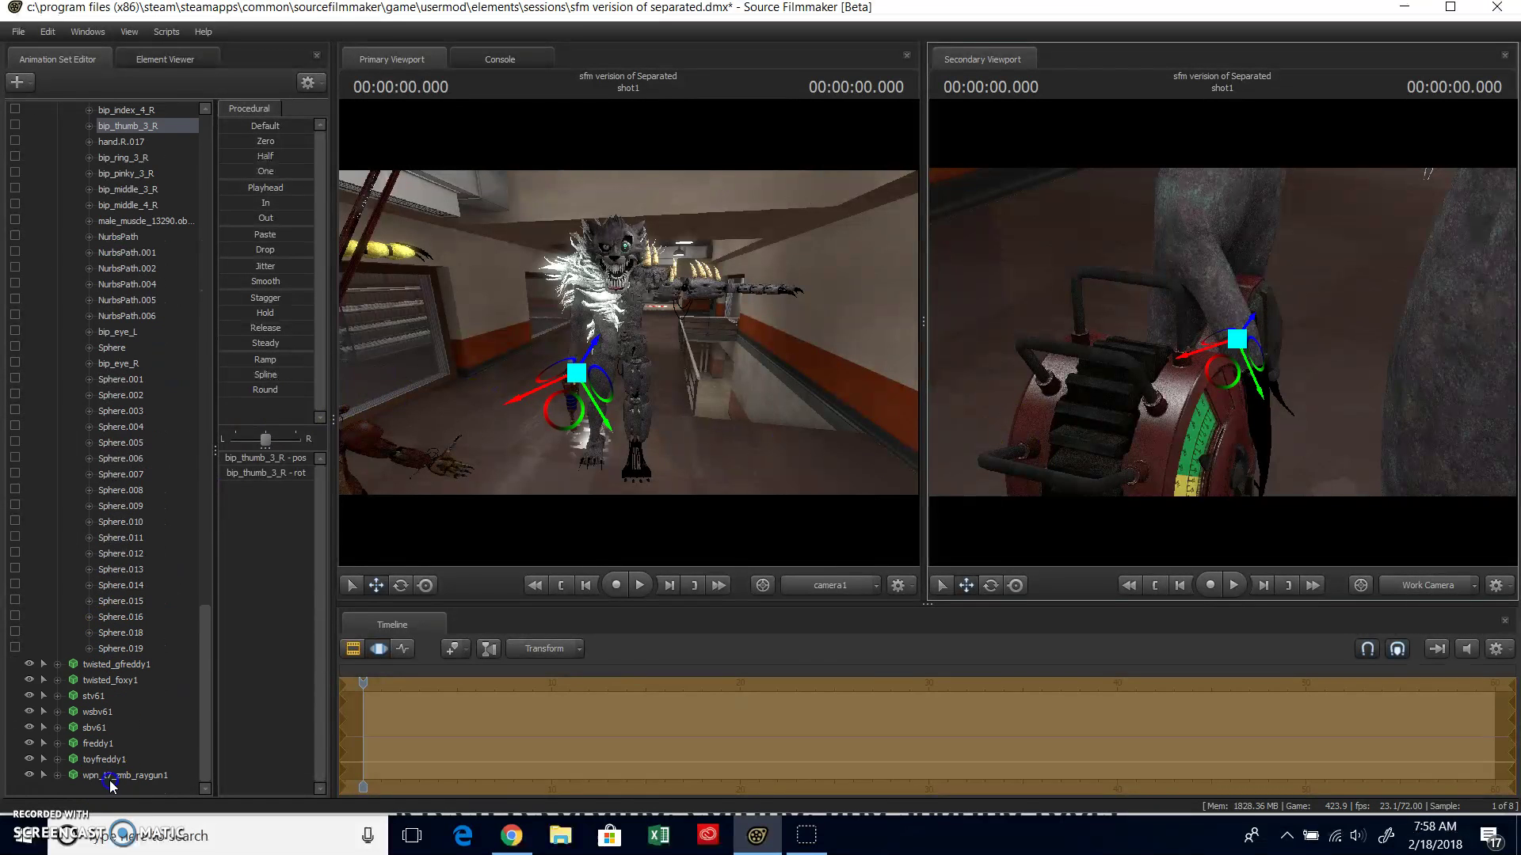
{"action": "left_click", "coordinate": [110, 780]}
{"action": "left_click_drag", "start_coordinate": [1204, 356], "coordinate": [1205, 338]}
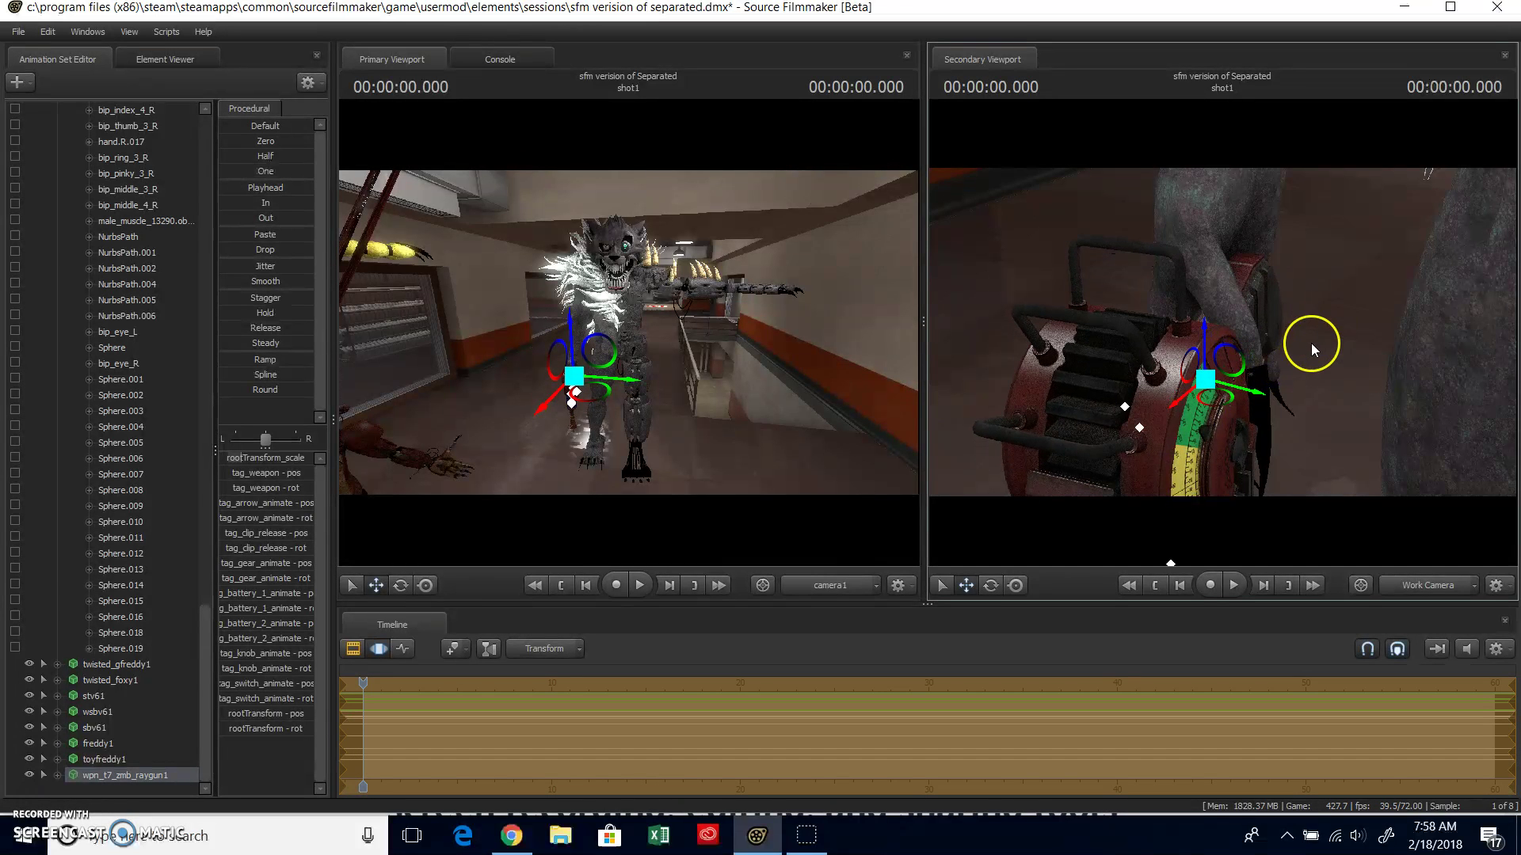
{"action": "left_click_drag", "start_coordinate": [1189, 393], "coordinate": [1189, 403]}
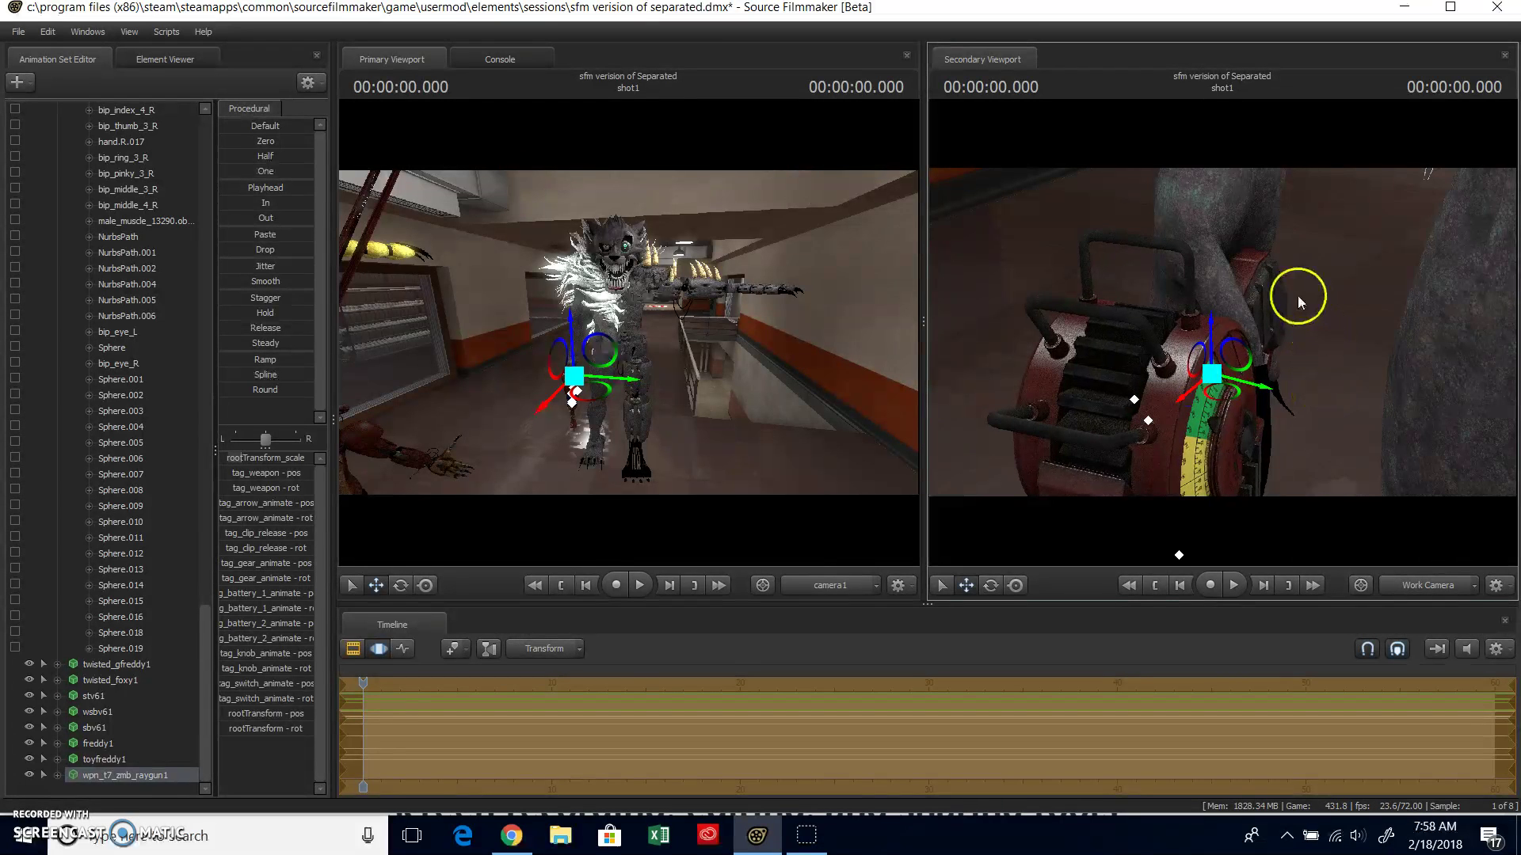
- Rotate bip_index_1_R and bip_index_3_R to curl the right index finger around the ray gun's grip
{"action": "left_click_drag", "start_coordinate": [1269, 272], "coordinate": [1228, 342]}
{"action": "left_click", "coordinate": [1220, 298]}
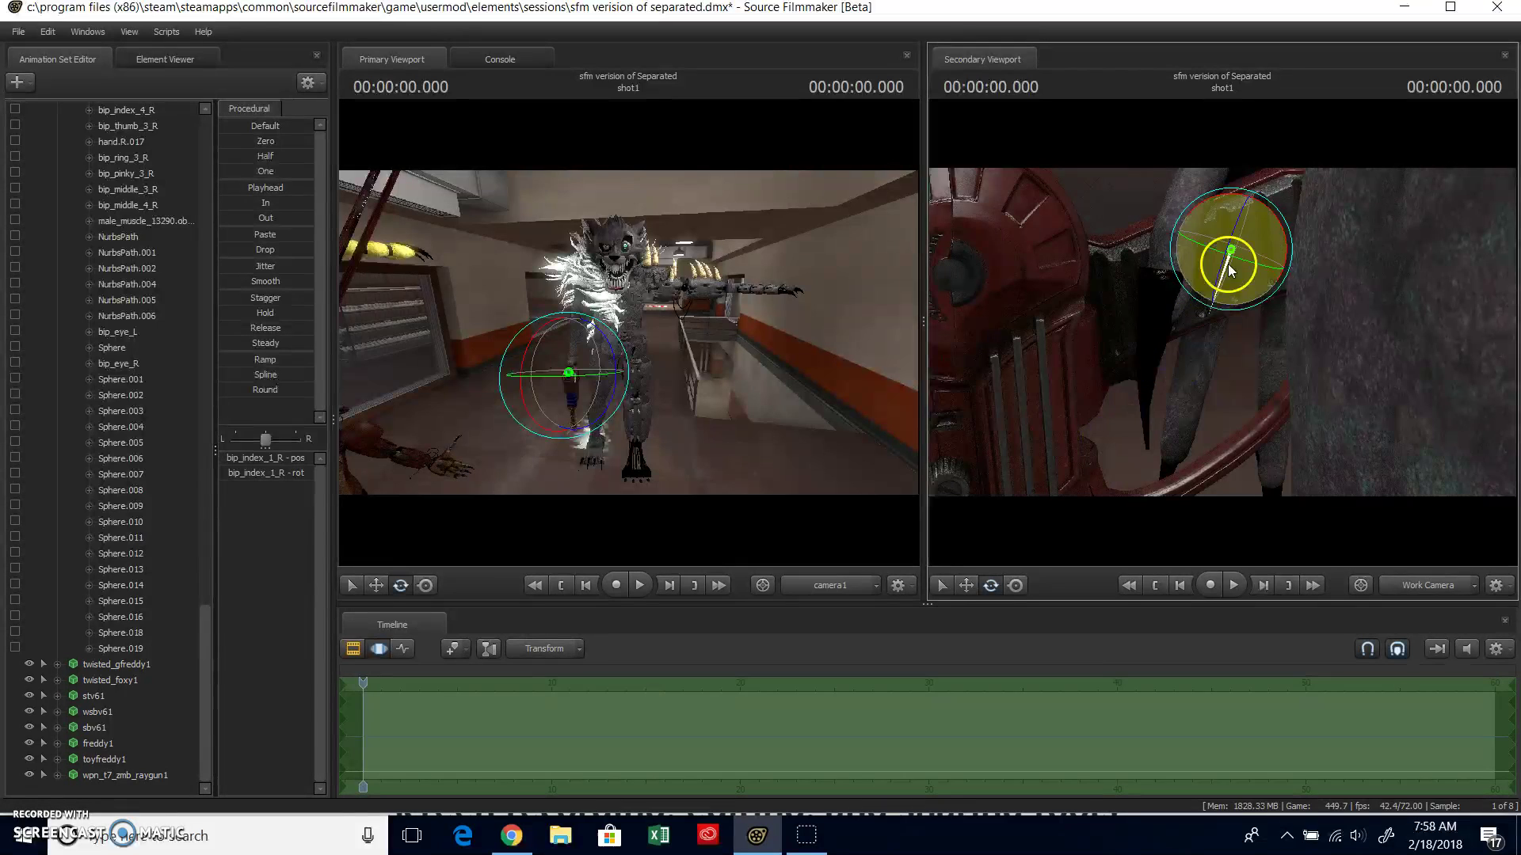
{"action": "left_click_drag", "start_coordinate": [1223, 268], "coordinate": [1218, 224]}
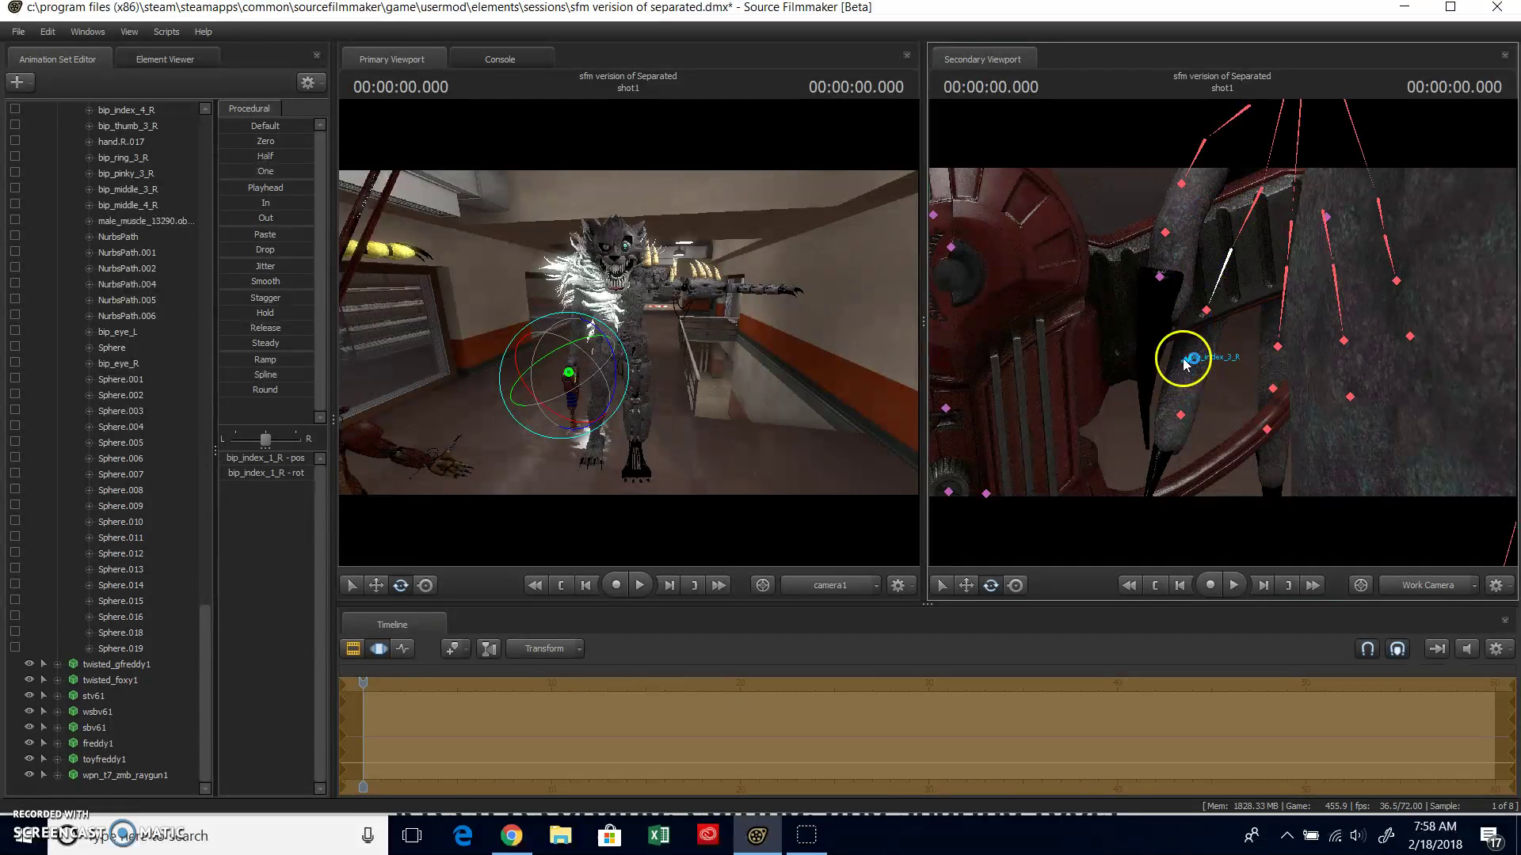
{"action": "left_click", "coordinate": [1185, 360]}
{"action": "left_click_drag", "start_coordinate": [1175, 341], "coordinate": [1197, 268]}
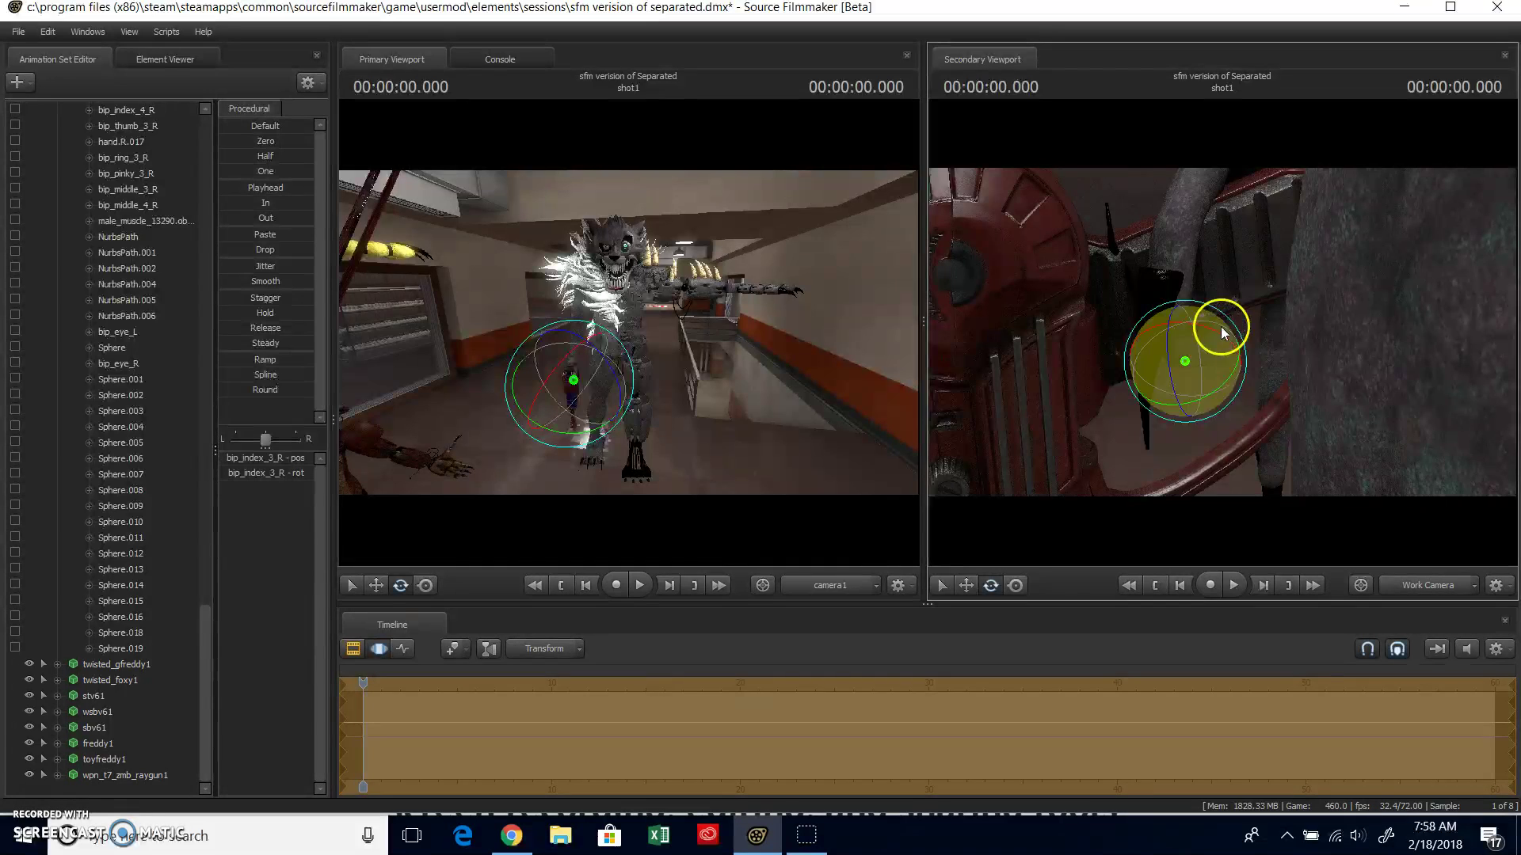
{"action": "left_click_drag", "start_coordinate": [1218, 334], "coordinate": [1248, 355]}
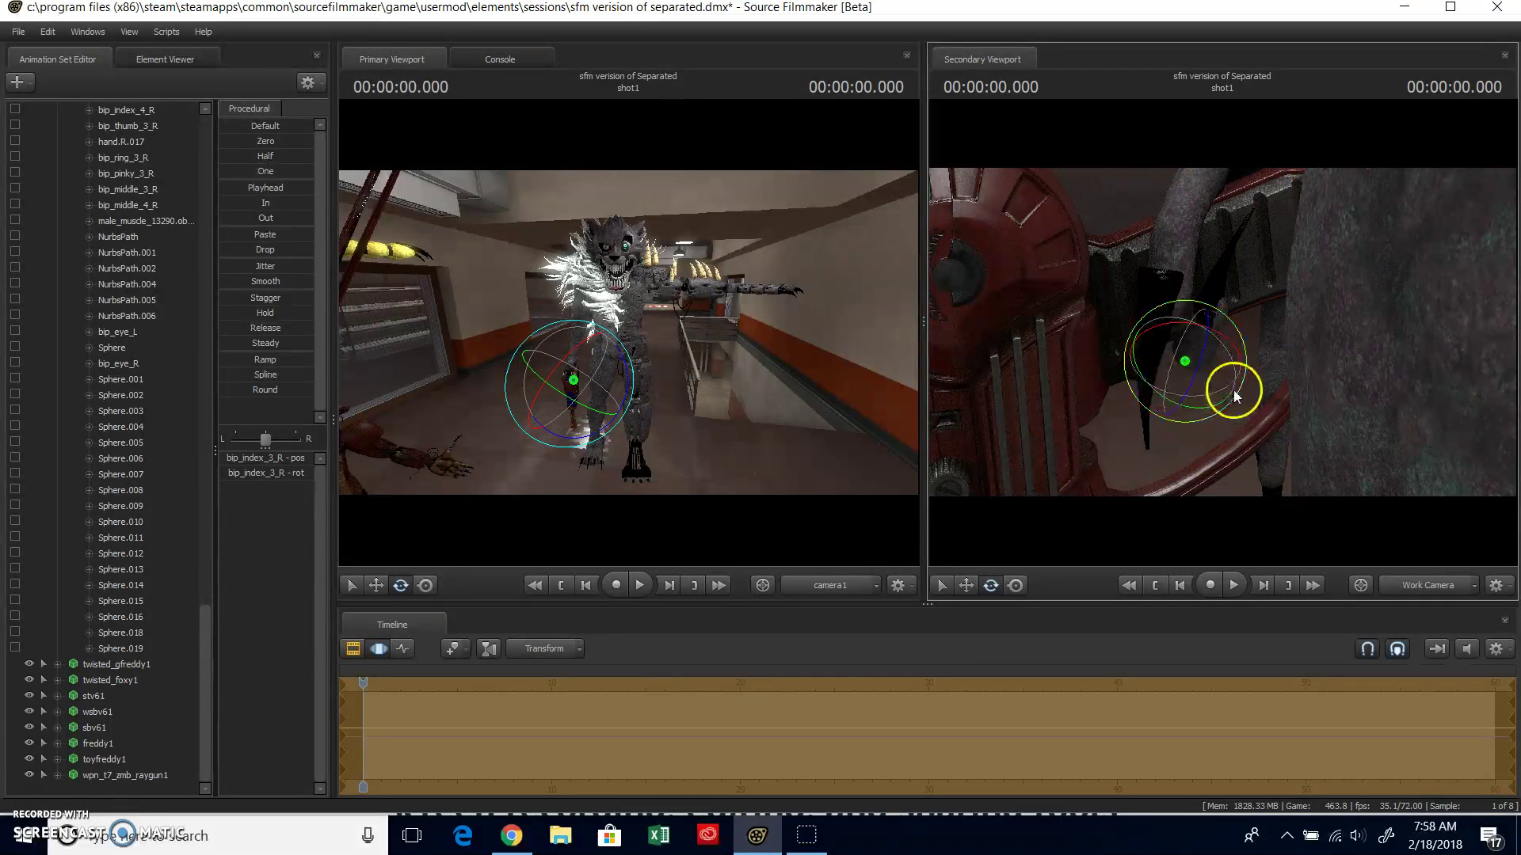
- Shift the ray gun slightly so that its grip sits closer to the curled right index finger
{"action": "left_click", "coordinate": [967, 586]}
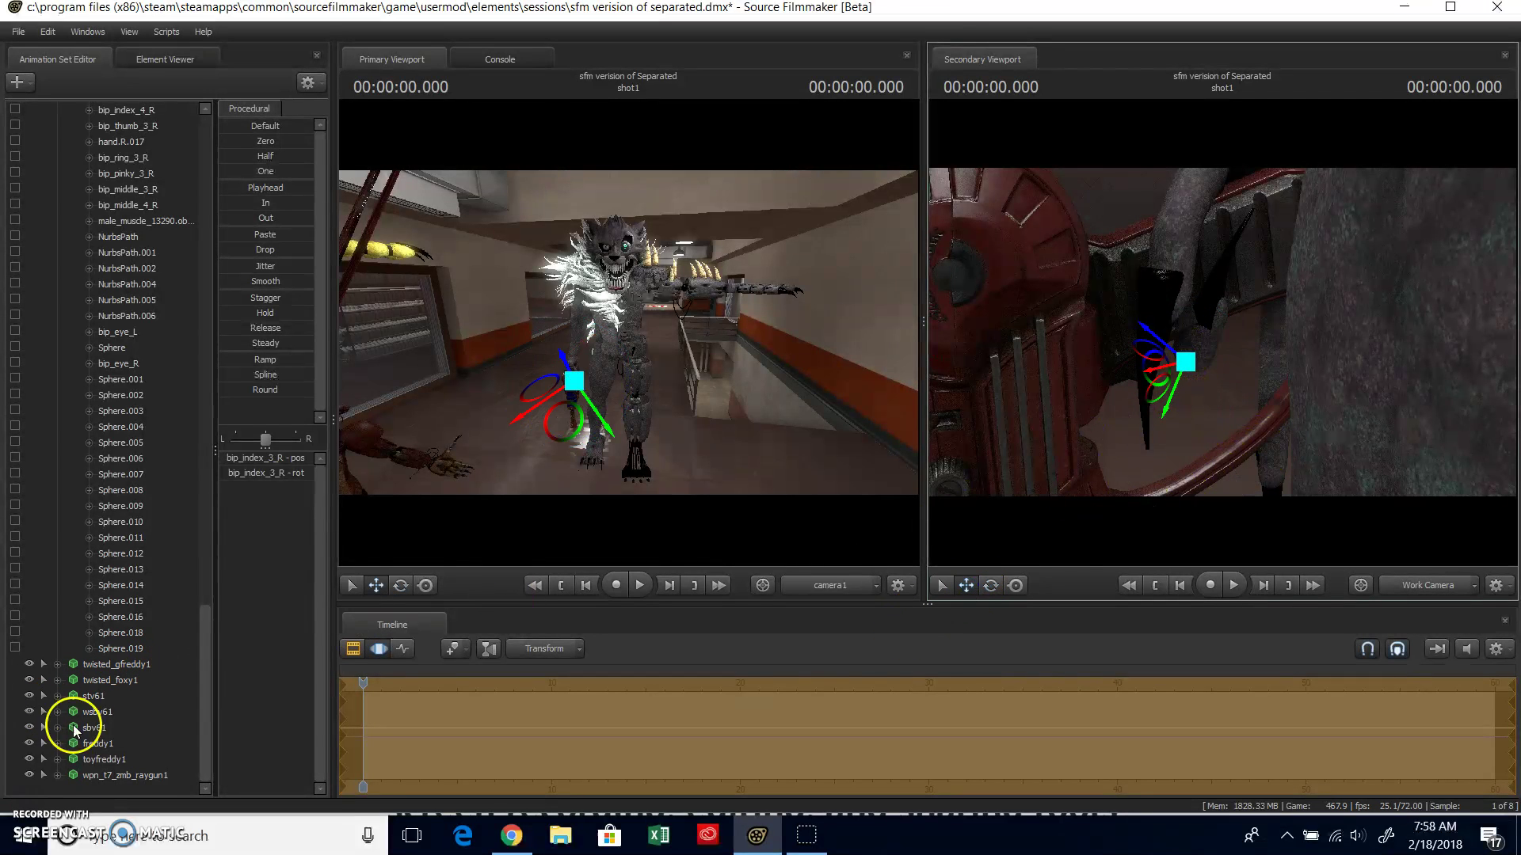
{"action": "left_click", "coordinate": [113, 776]}
{"action": "left_click_drag", "start_coordinate": [1120, 272], "coordinate": [1148, 291]}
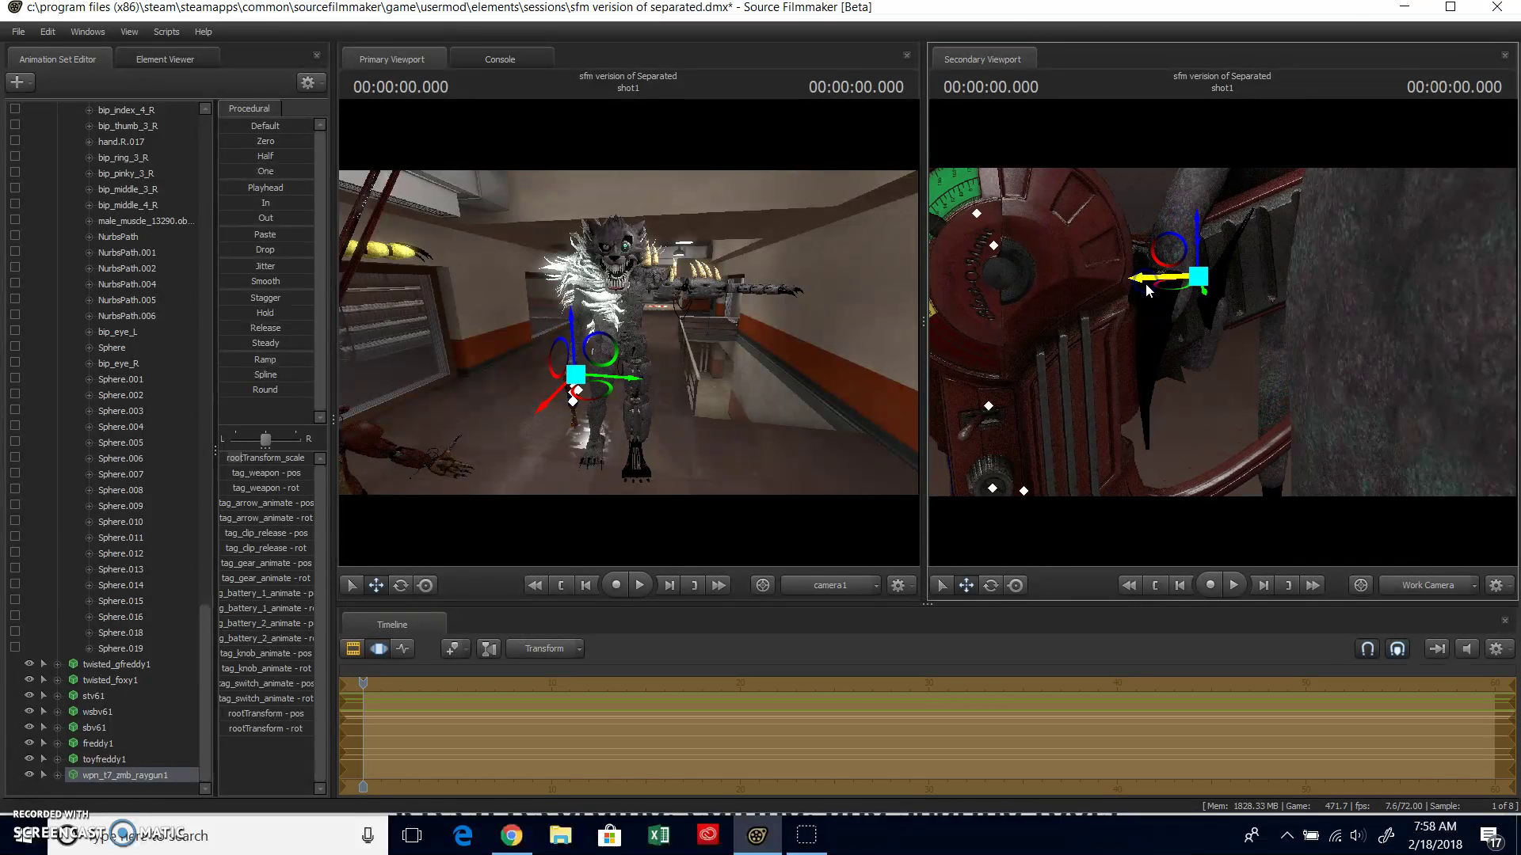
- Rotate bip_middle_1_R and bip_middle_3_R to curl the right middle finger around the ray gun's grip
{"action": "left_click_drag", "start_coordinate": [1209, 361], "coordinate": [1346, 336]}
{"action": "left_click_drag", "start_coordinate": [1222, 333], "coordinate": [1224, 338]}
{"action": "left_click", "coordinate": [1182, 301]}
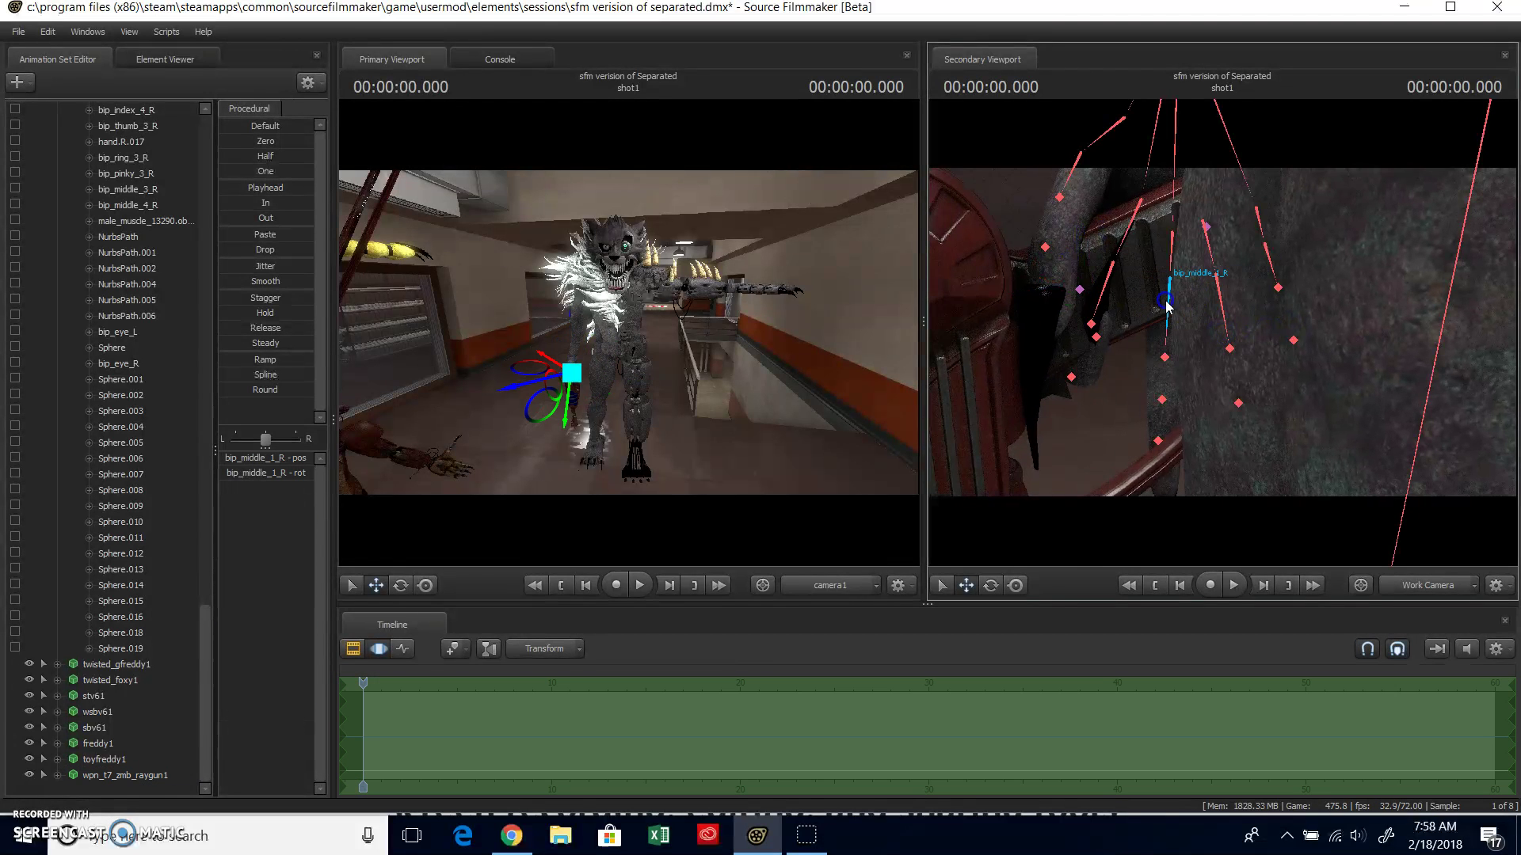
{"action": "left_click", "coordinate": [990, 585]}
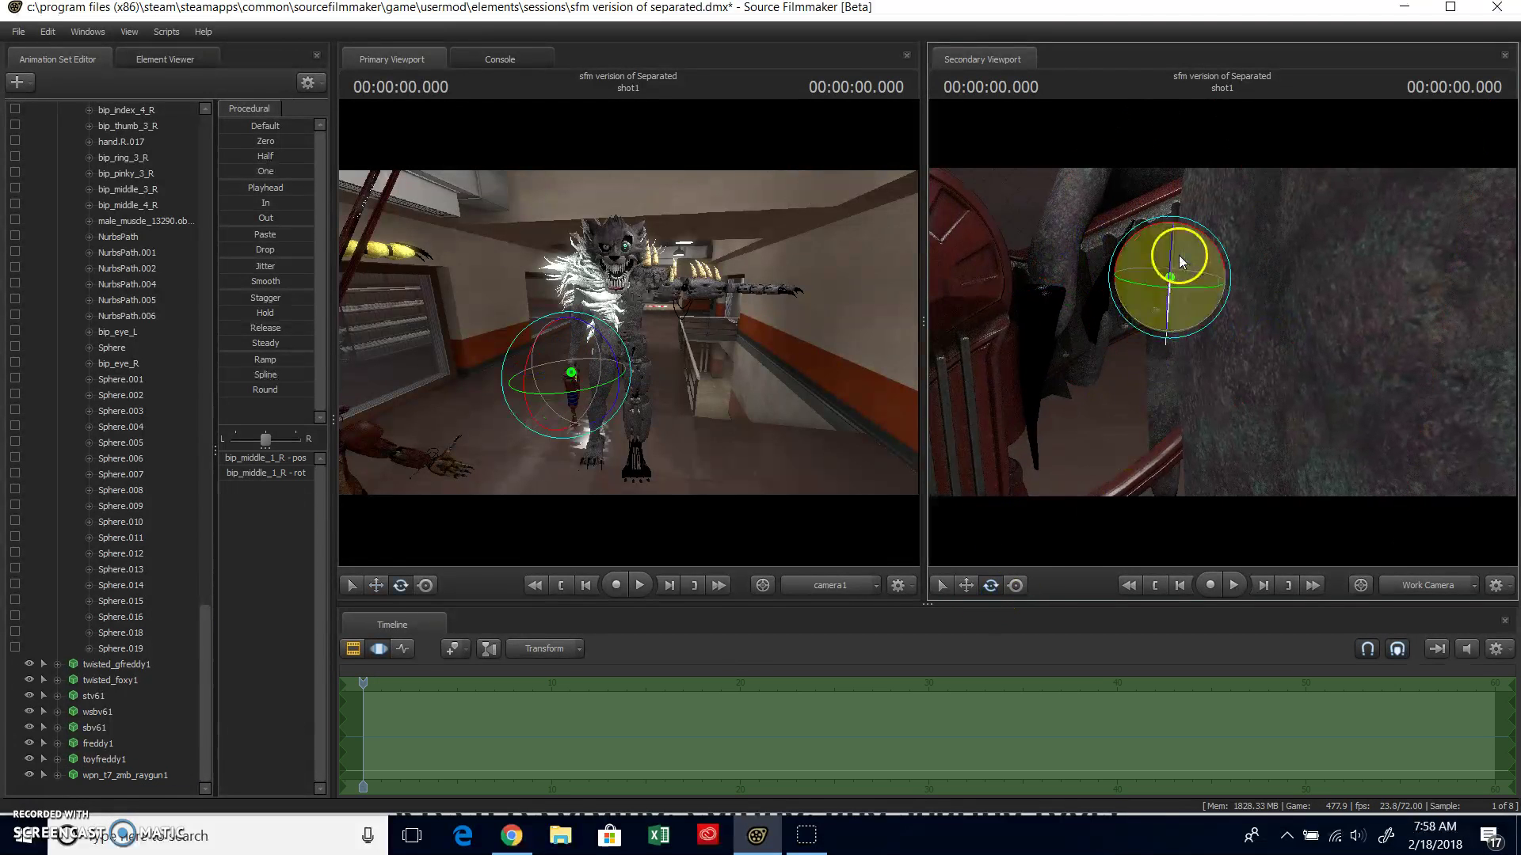
{"action": "left_click_drag", "start_coordinate": [1172, 258], "coordinate": [1185, 205]}
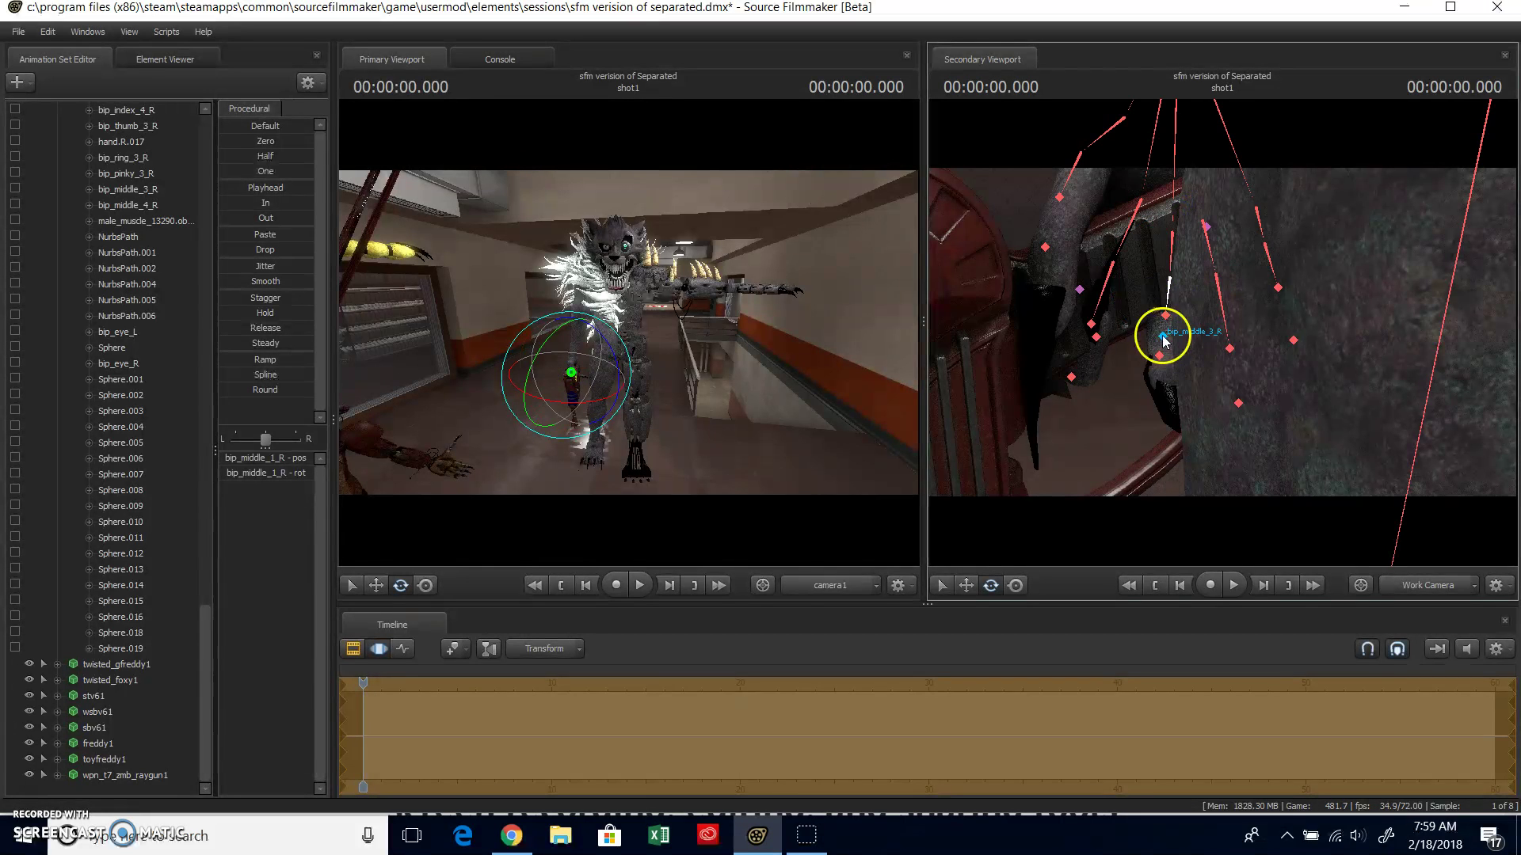
{"action": "left_click", "coordinate": [1156, 329]}
{"action": "left_click", "coordinate": [1150, 323]}
{"action": "left_click_drag", "start_coordinate": [1150, 323], "coordinate": [1144, 252]}
- Rotate bip_ring_1_R to curl the twisted wolf's right ring finger toward the ray gun's grip
{"action": "key", "text": "ctrl"}
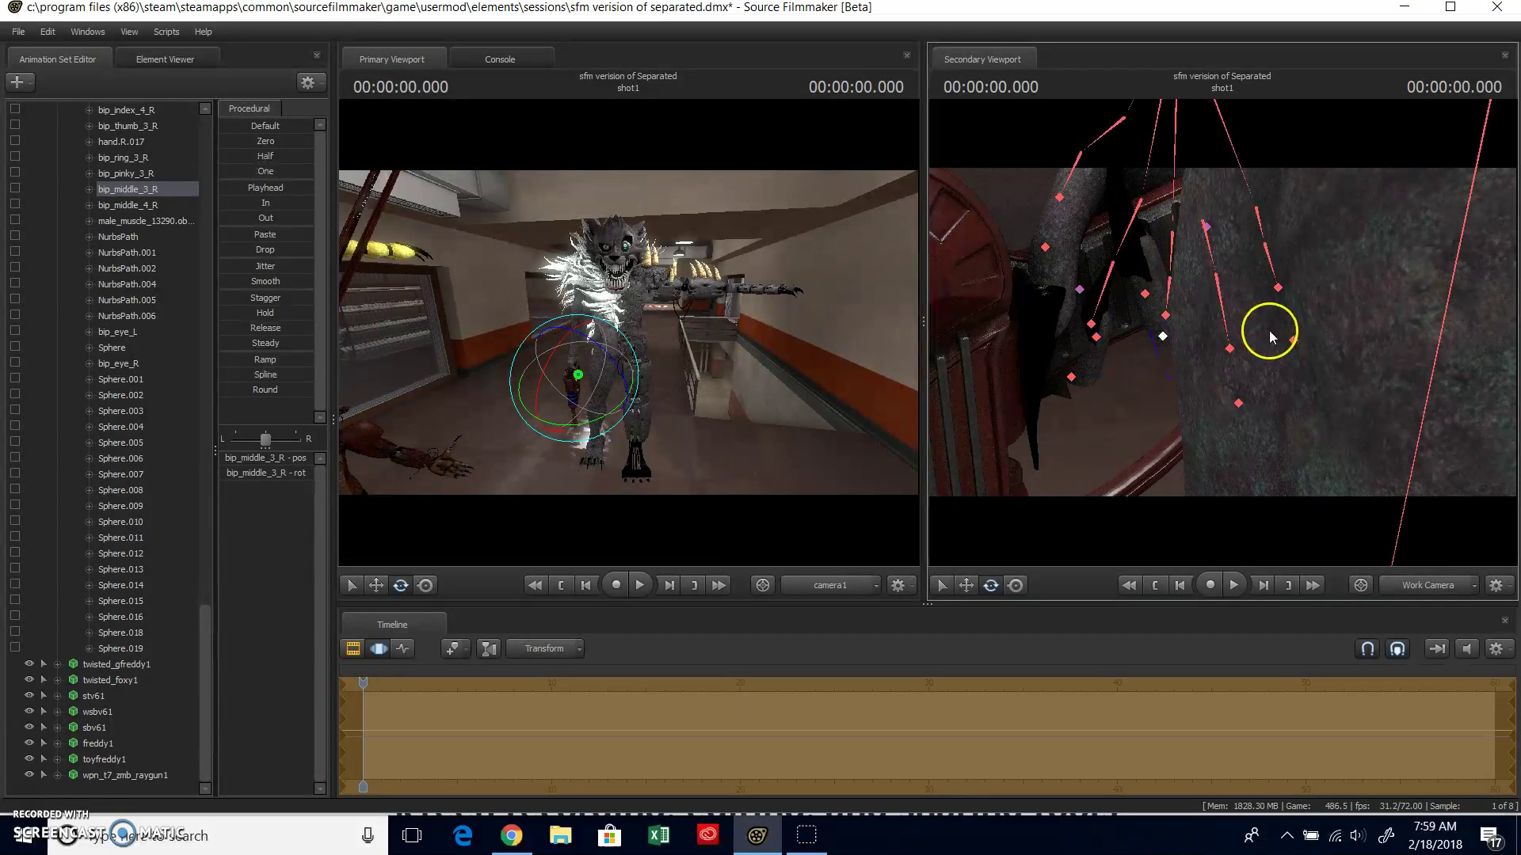
{"action": "left_click", "coordinate": [1217, 295]}
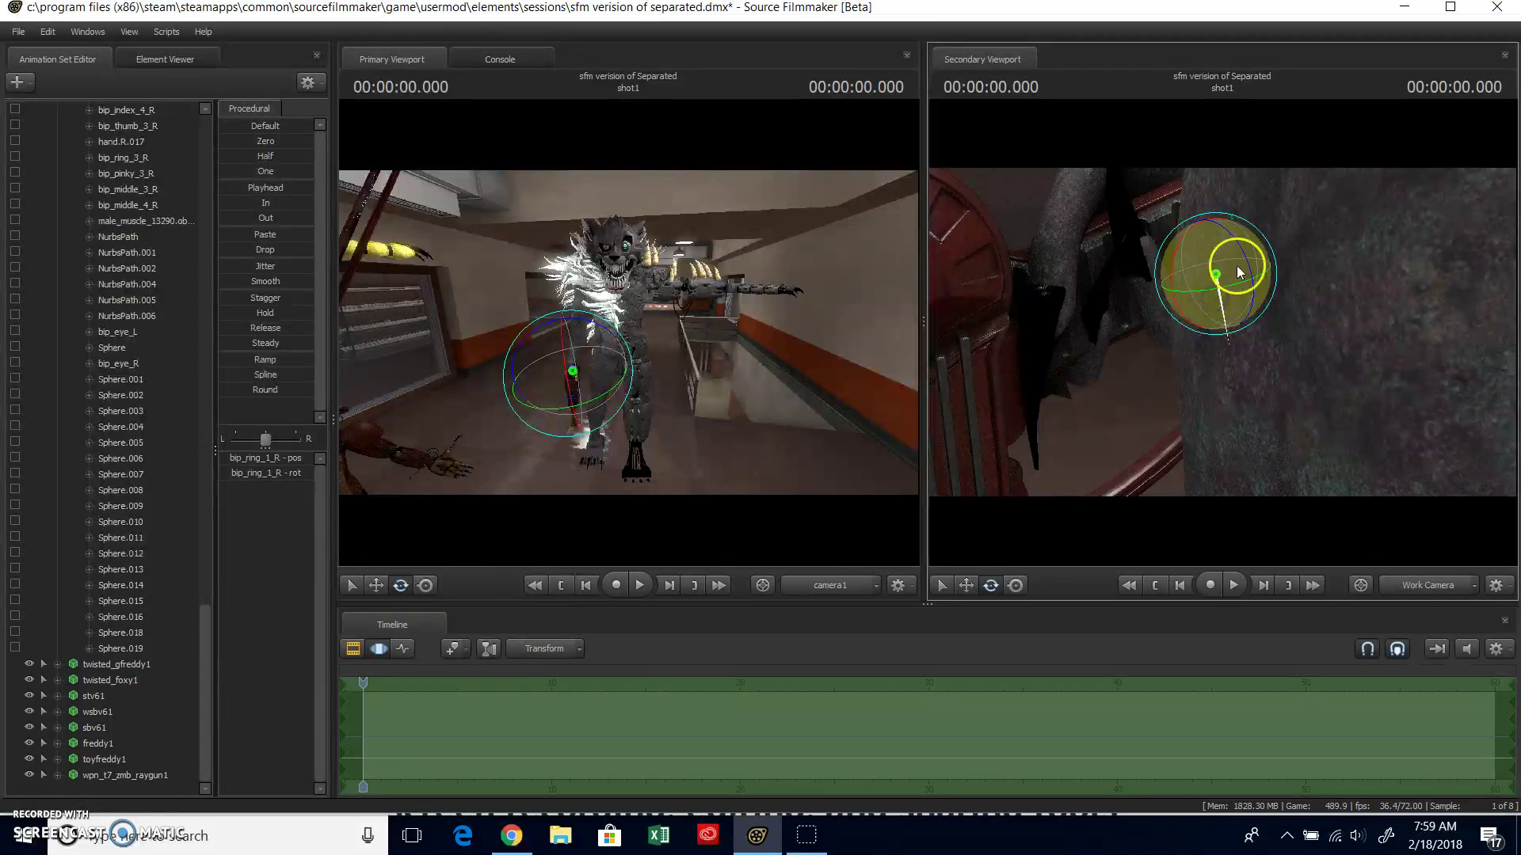
{"action": "left_click_drag", "start_coordinate": [1250, 273], "coordinate": [1196, 202]}
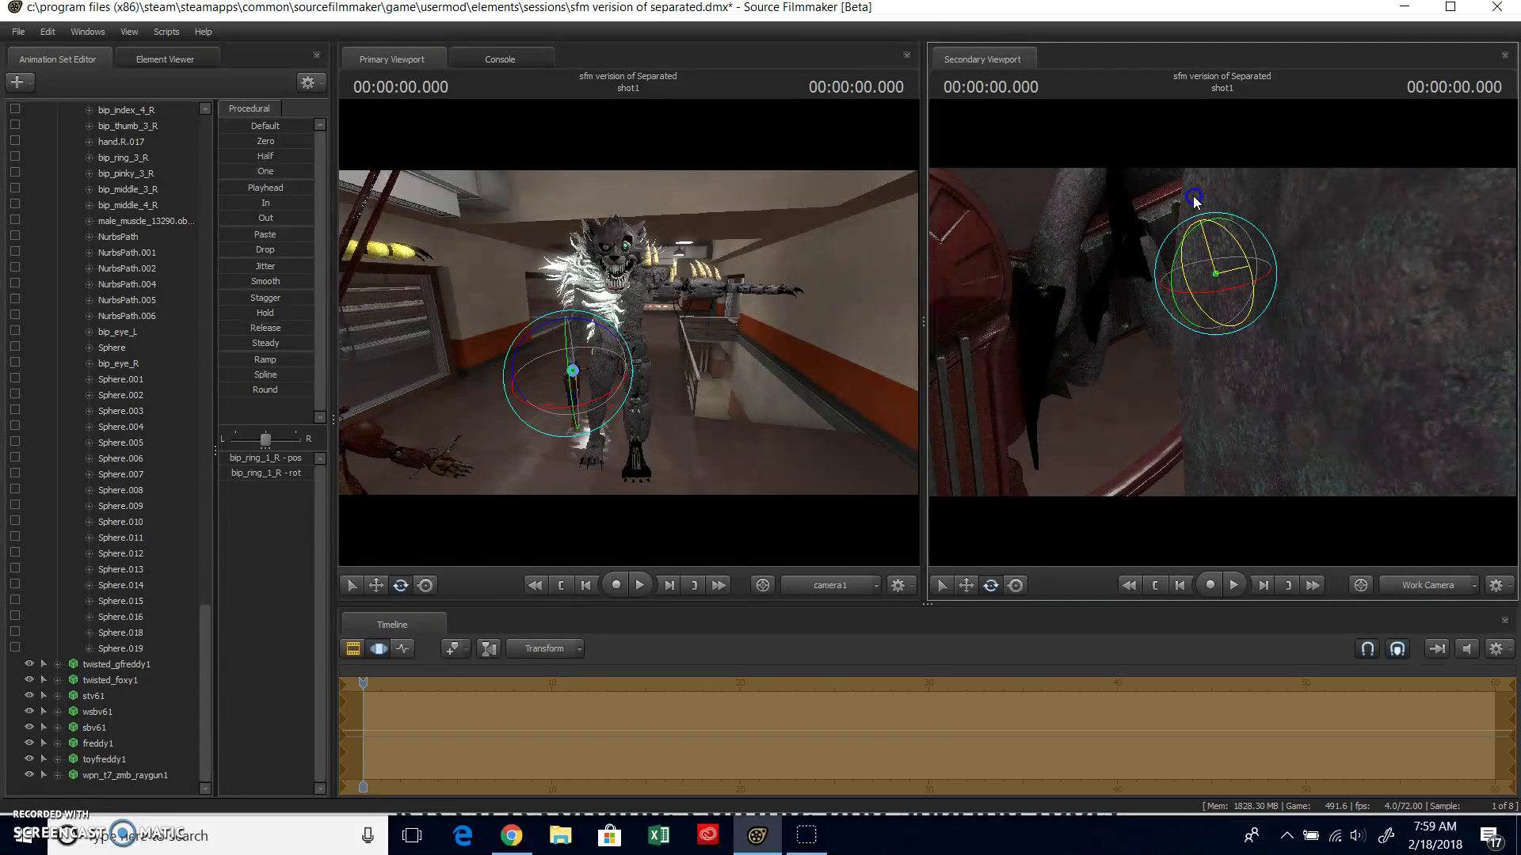
{"action": "left_click", "coordinate": [1204, 416]}
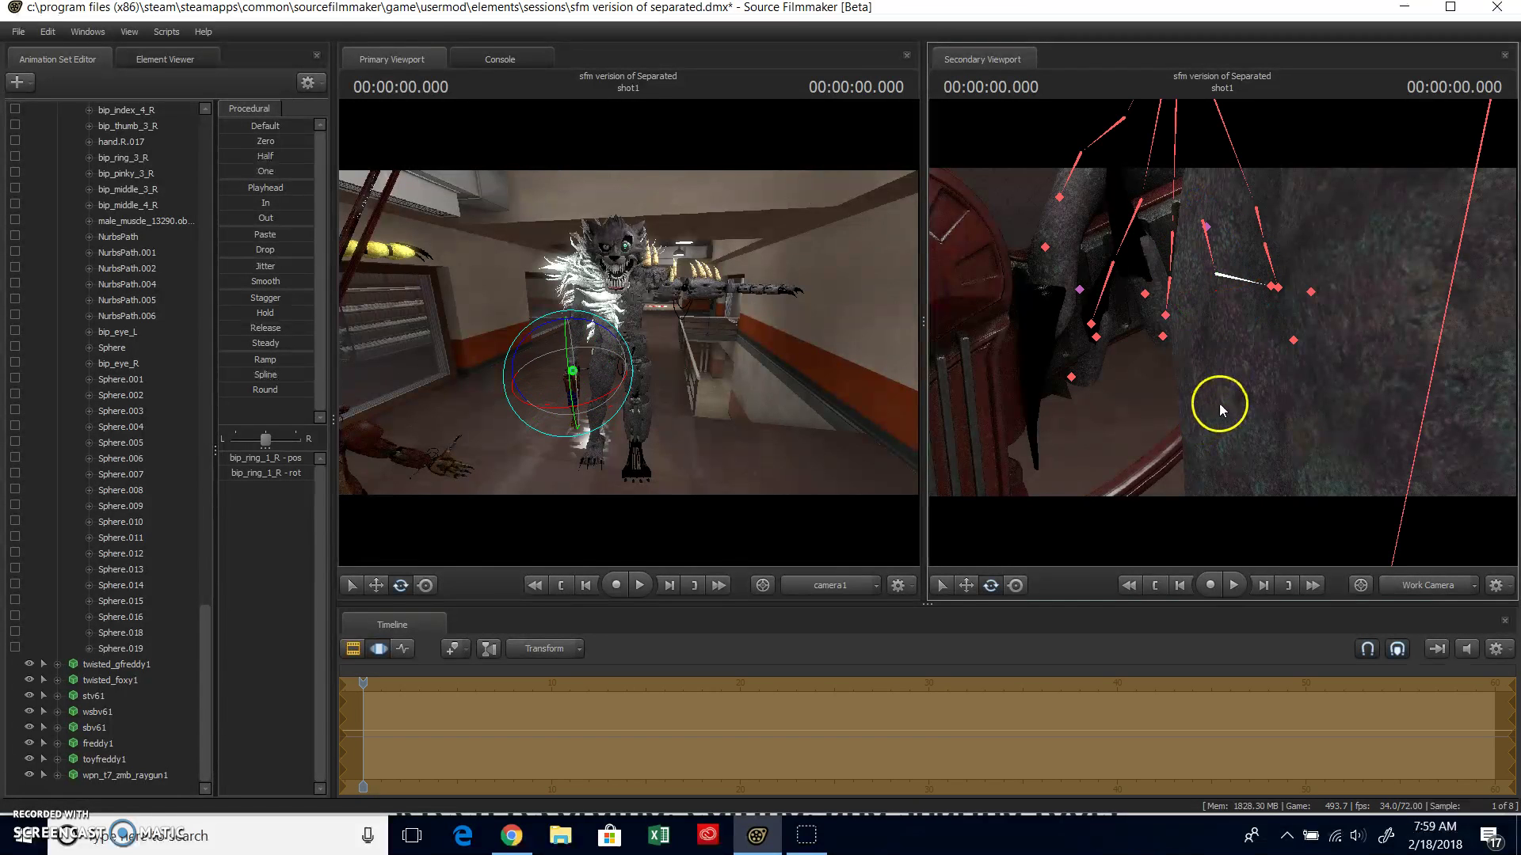
- Rotate bip_pinky_1_R to curl the twisted wolf's right little finger in line with the other fingers
{"action": "left_click", "coordinate": [1269, 270]}
{"action": "left_click_drag", "start_coordinate": [1267, 254], "coordinate": [1201, 218]}
{"action": "left_click", "coordinate": [1287, 545]}
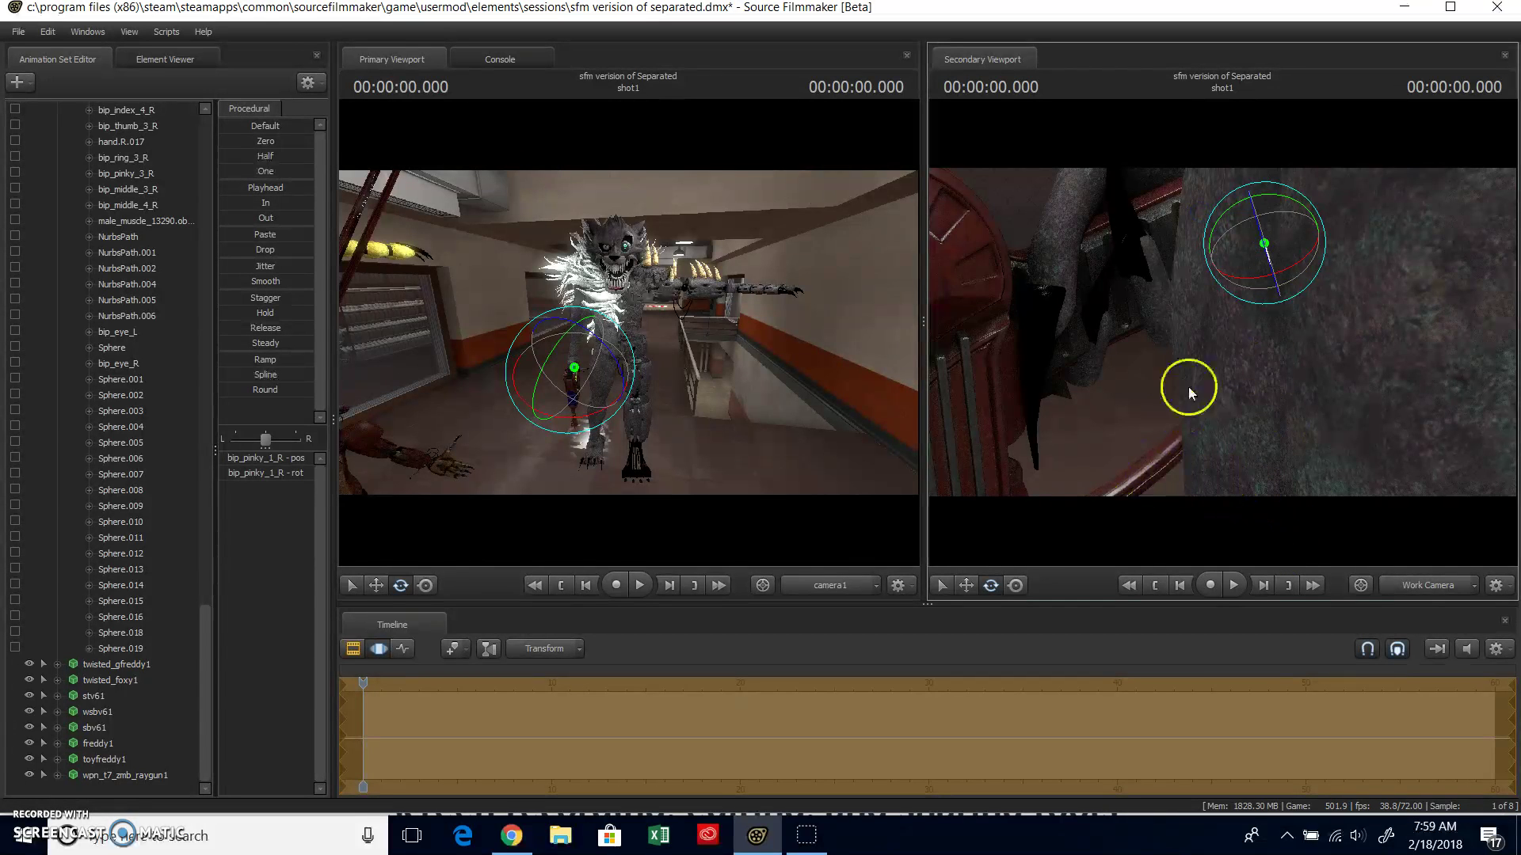
{"action": "left_click_drag", "start_coordinate": [1267, 255], "coordinate": [1260, 218]}
- Inspect the fingers around the ray gun and look through the animation set list for the twisted wolf's right-hand bone
{"action": "left_click_drag", "start_coordinate": [1327, 393], "coordinate": [1509, 438]}
{"action": "left_click_drag", "start_coordinate": [1124, 388], "coordinate": [1223, 331]}
{"action": "key", "text": "s"}
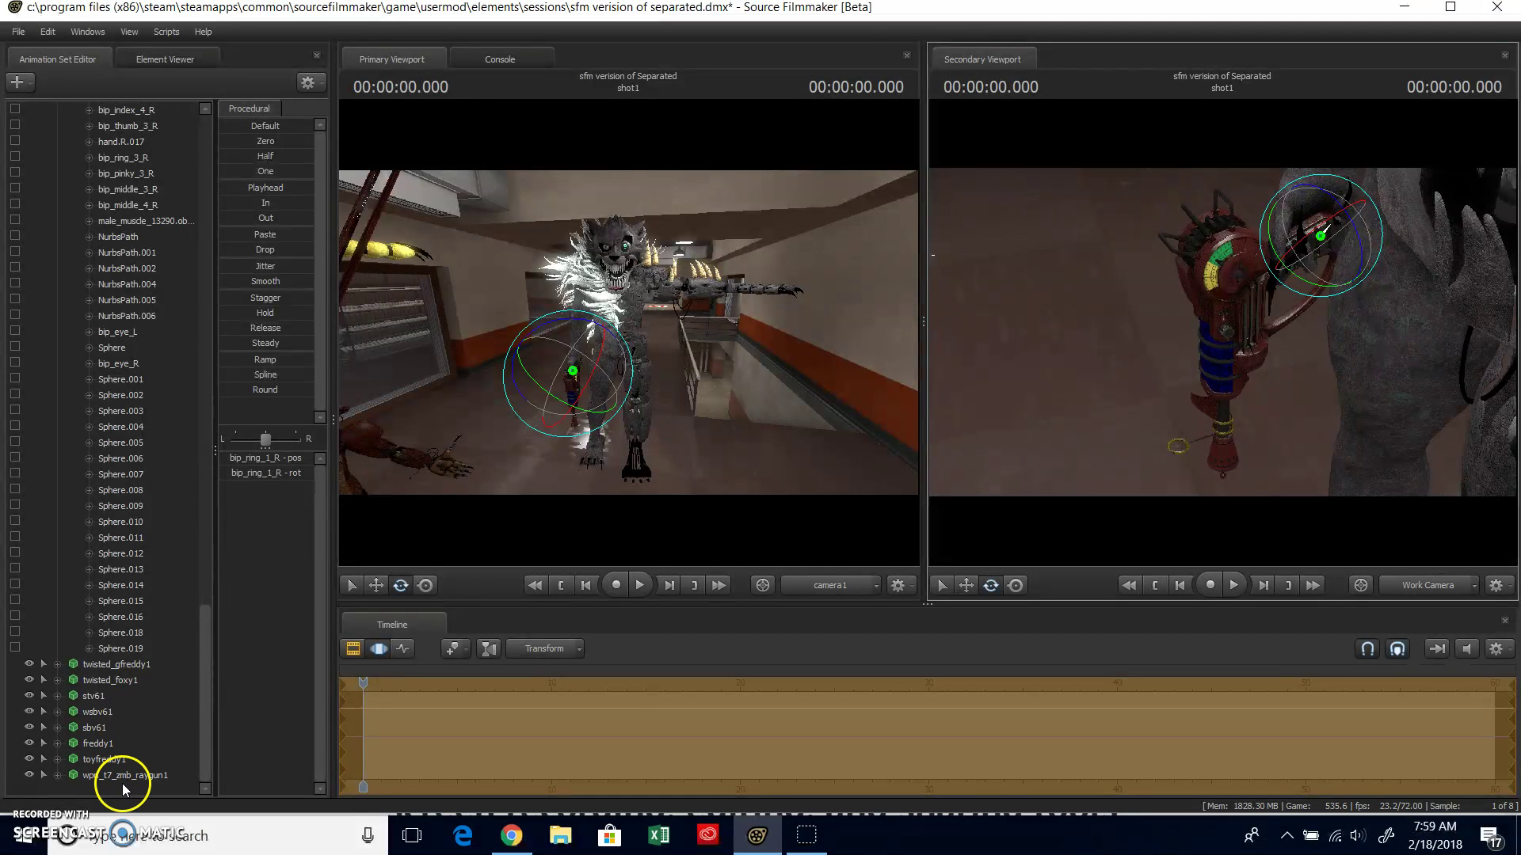
{"action": "scroll", "coordinate": [136, 775], "scroll_direction": "up", "scroll_amount": 20}
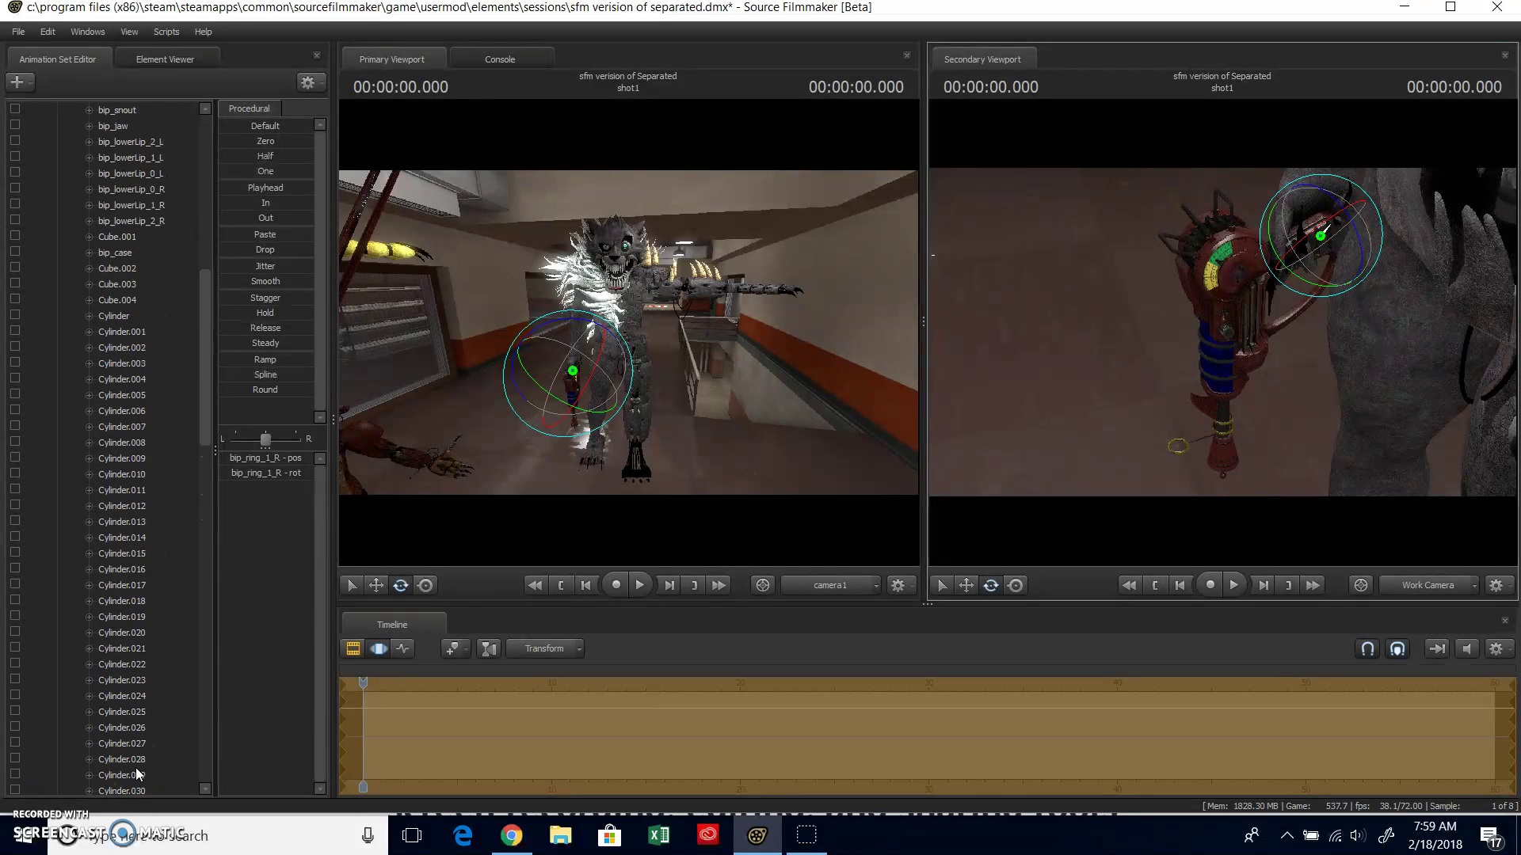
{"action": "scroll", "coordinate": [136, 775], "scroll_direction": "up", "scroll_amount": 9}
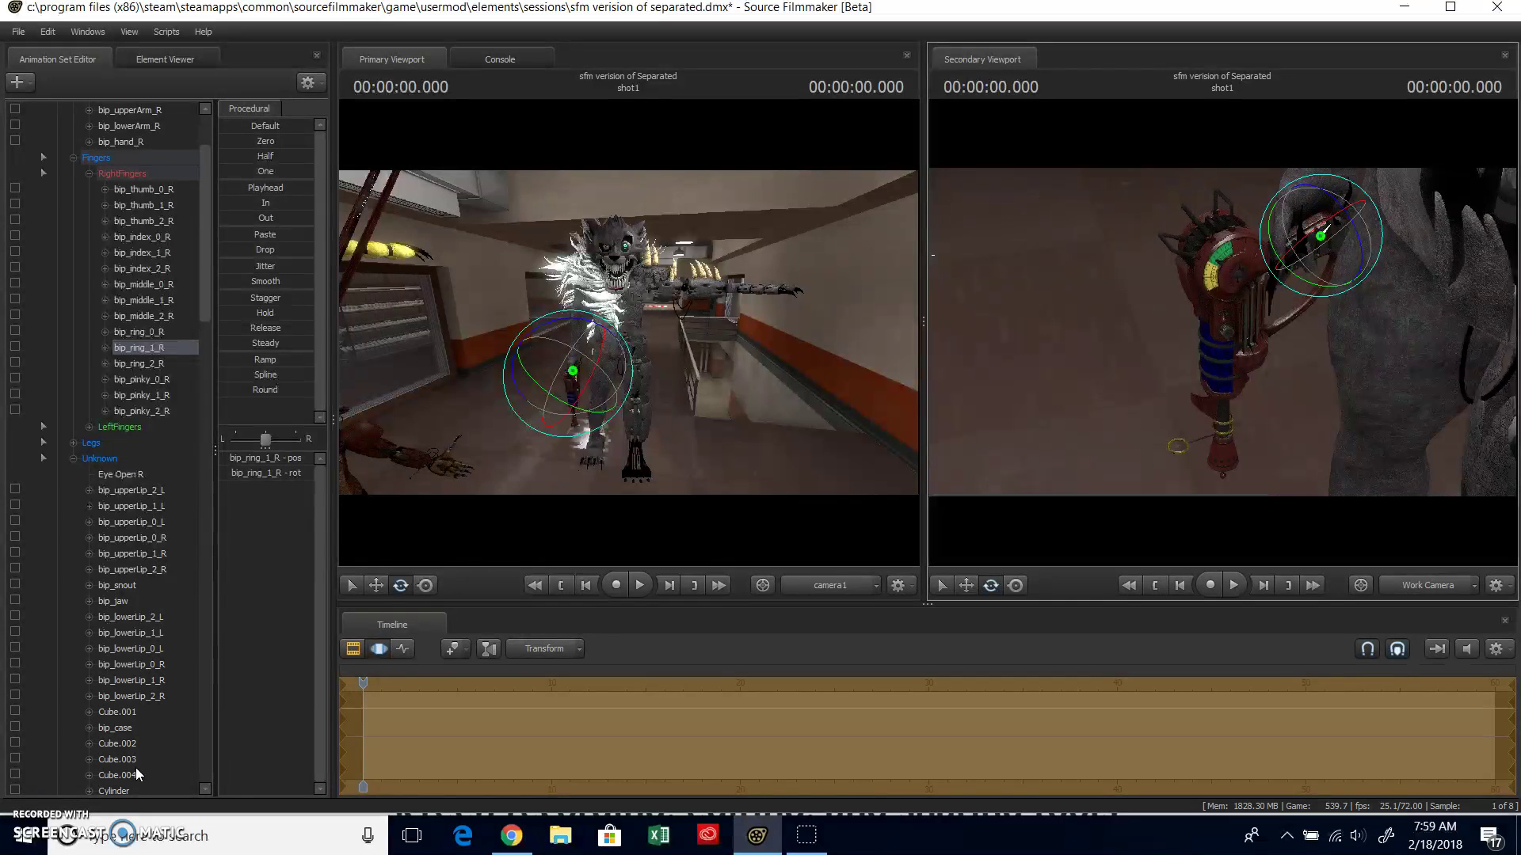
{"action": "scroll", "coordinate": [136, 774], "scroll_direction": "down", "scroll_amount": 15}
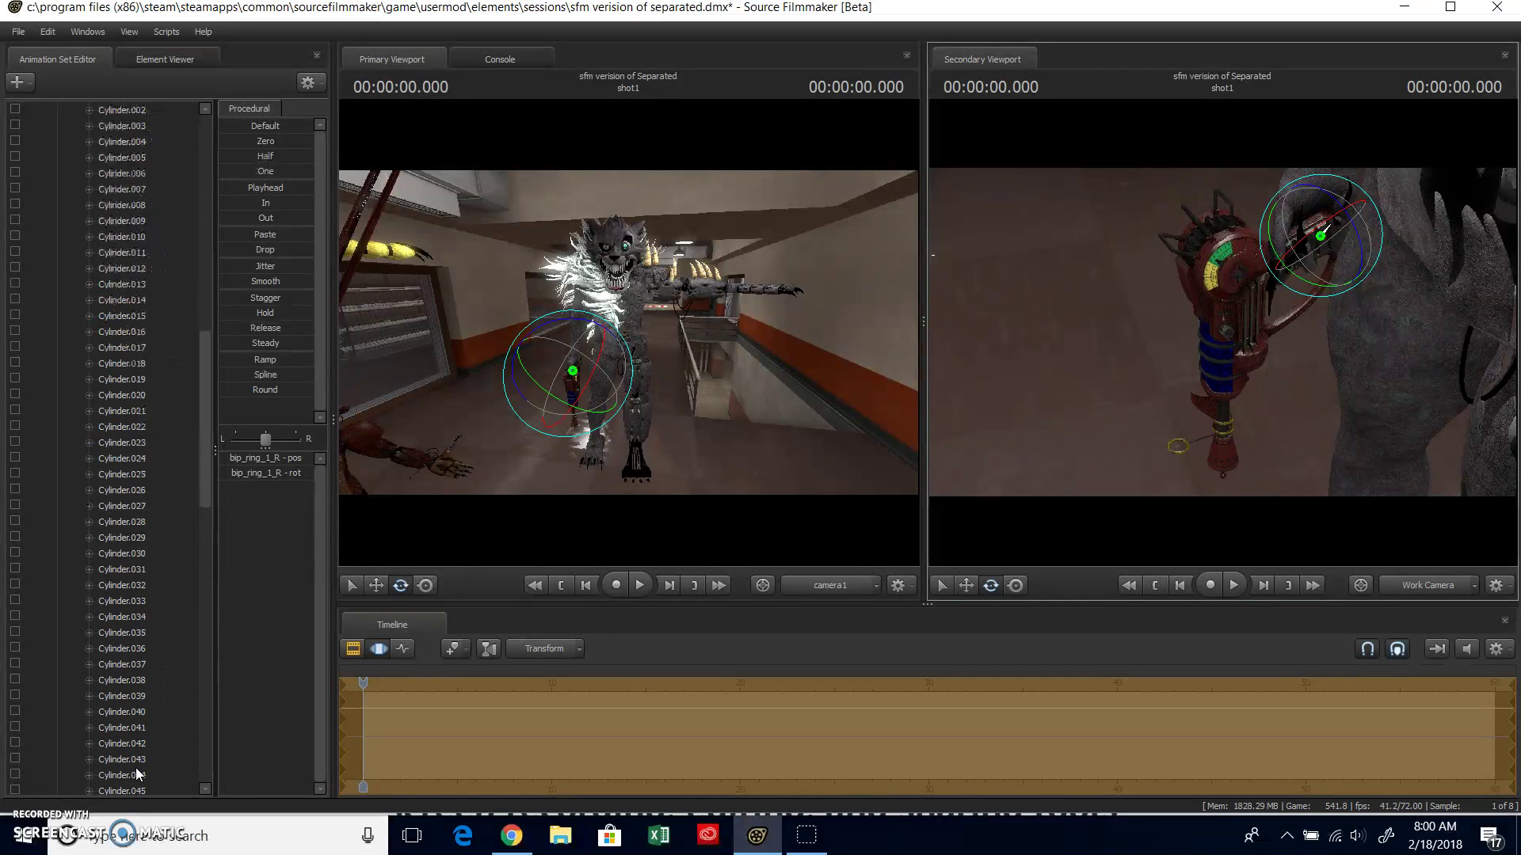
{"action": "scroll", "coordinate": [136, 773], "scroll_direction": "down", "scroll_amount": 20}
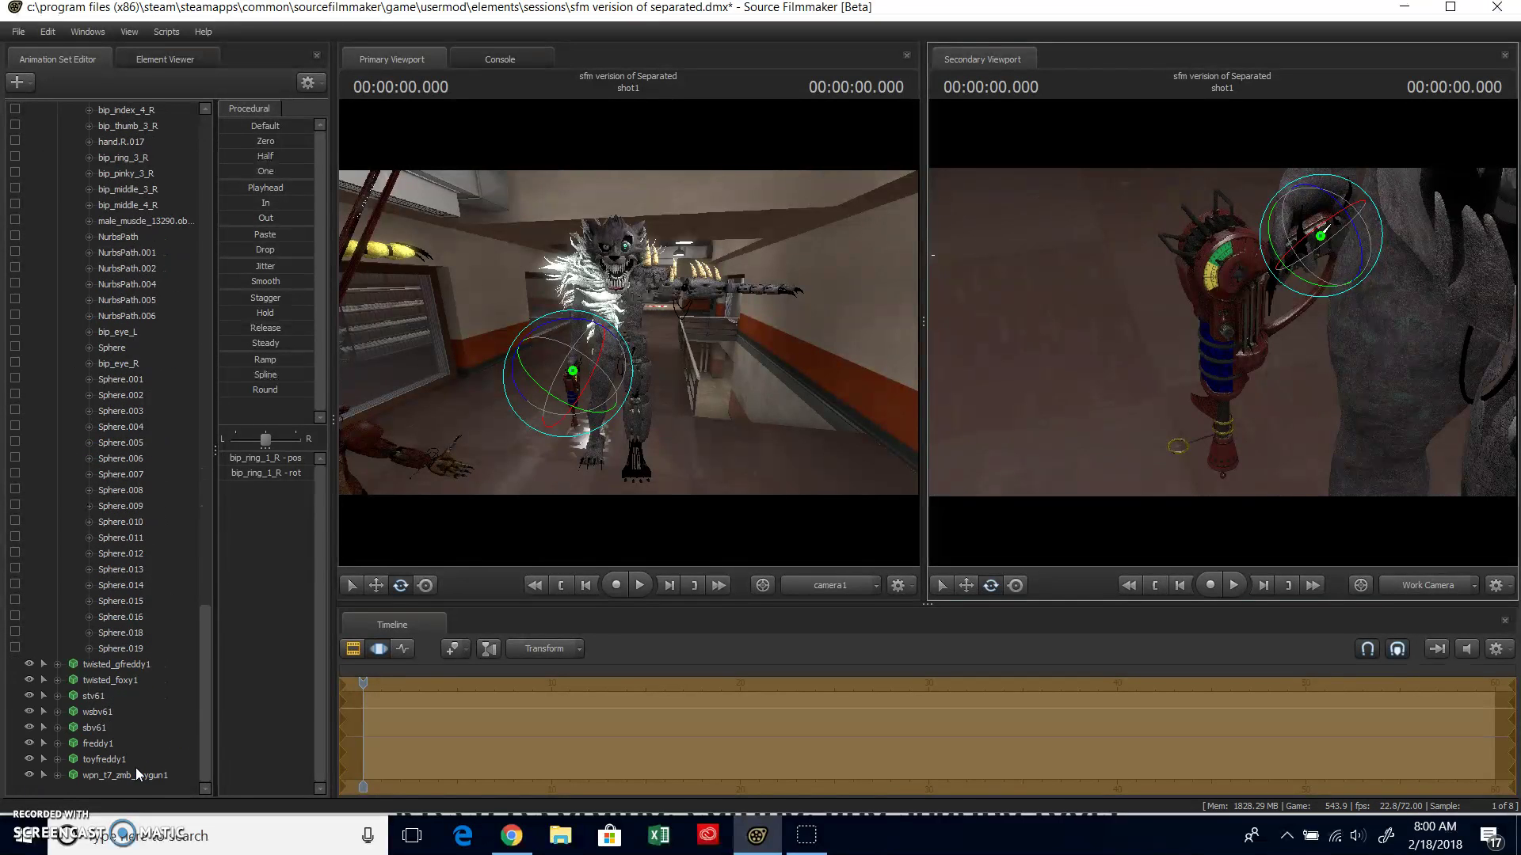
{"action": "scroll", "coordinate": [136, 774], "scroll_direction": "up", "scroll_amount": 20}
{"action": "scroll", "coordinate": [136, 774], "scroll_direction": "down", "scroll_amount": 11}
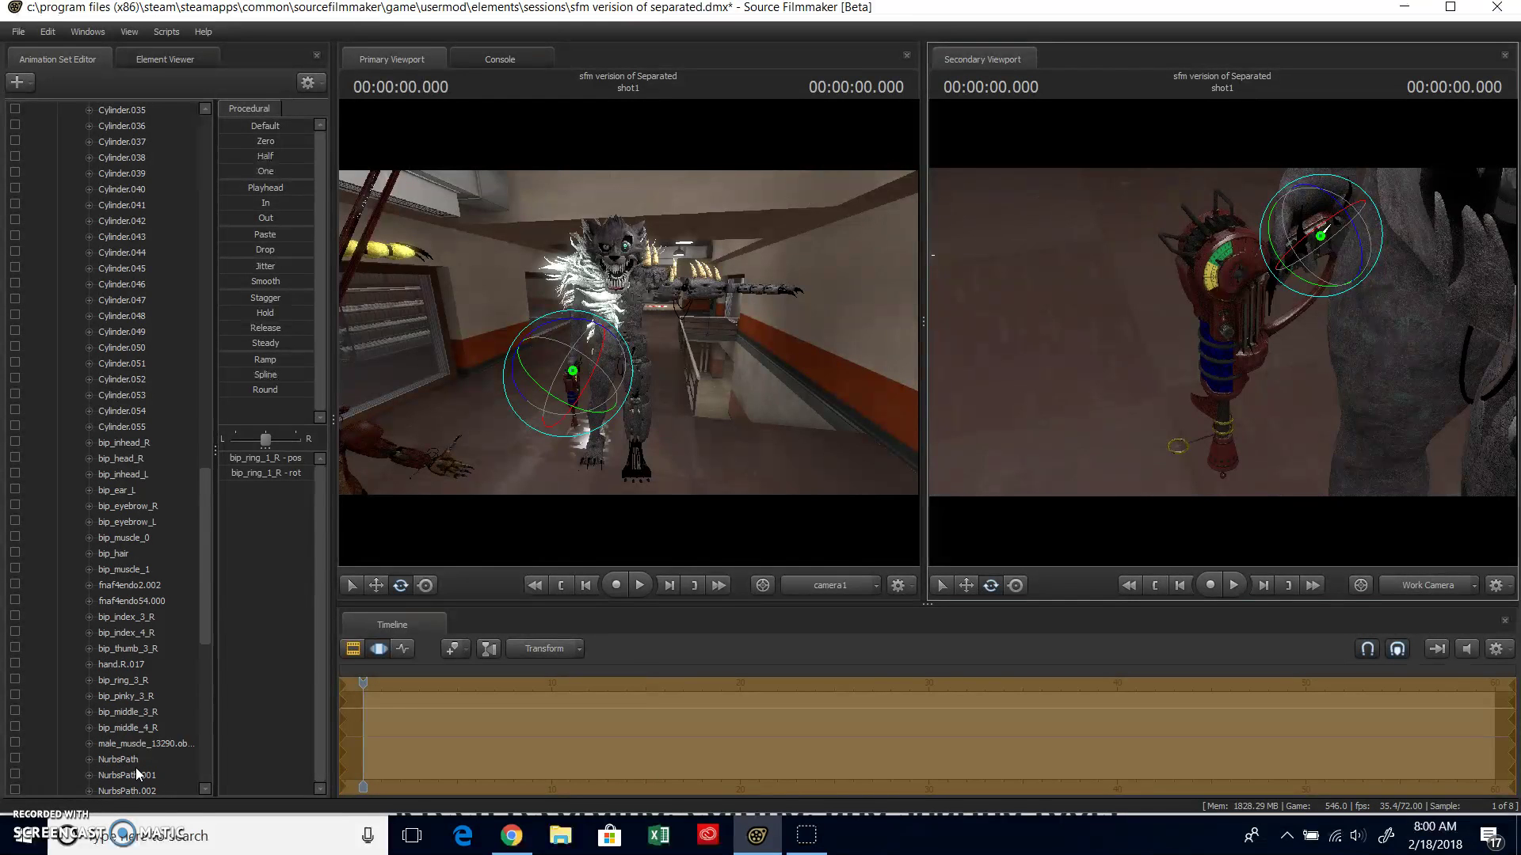
{"action": "scroll", "coordinate": [153, 567], "scroll_direction": "up", "scroll_amount": 20}
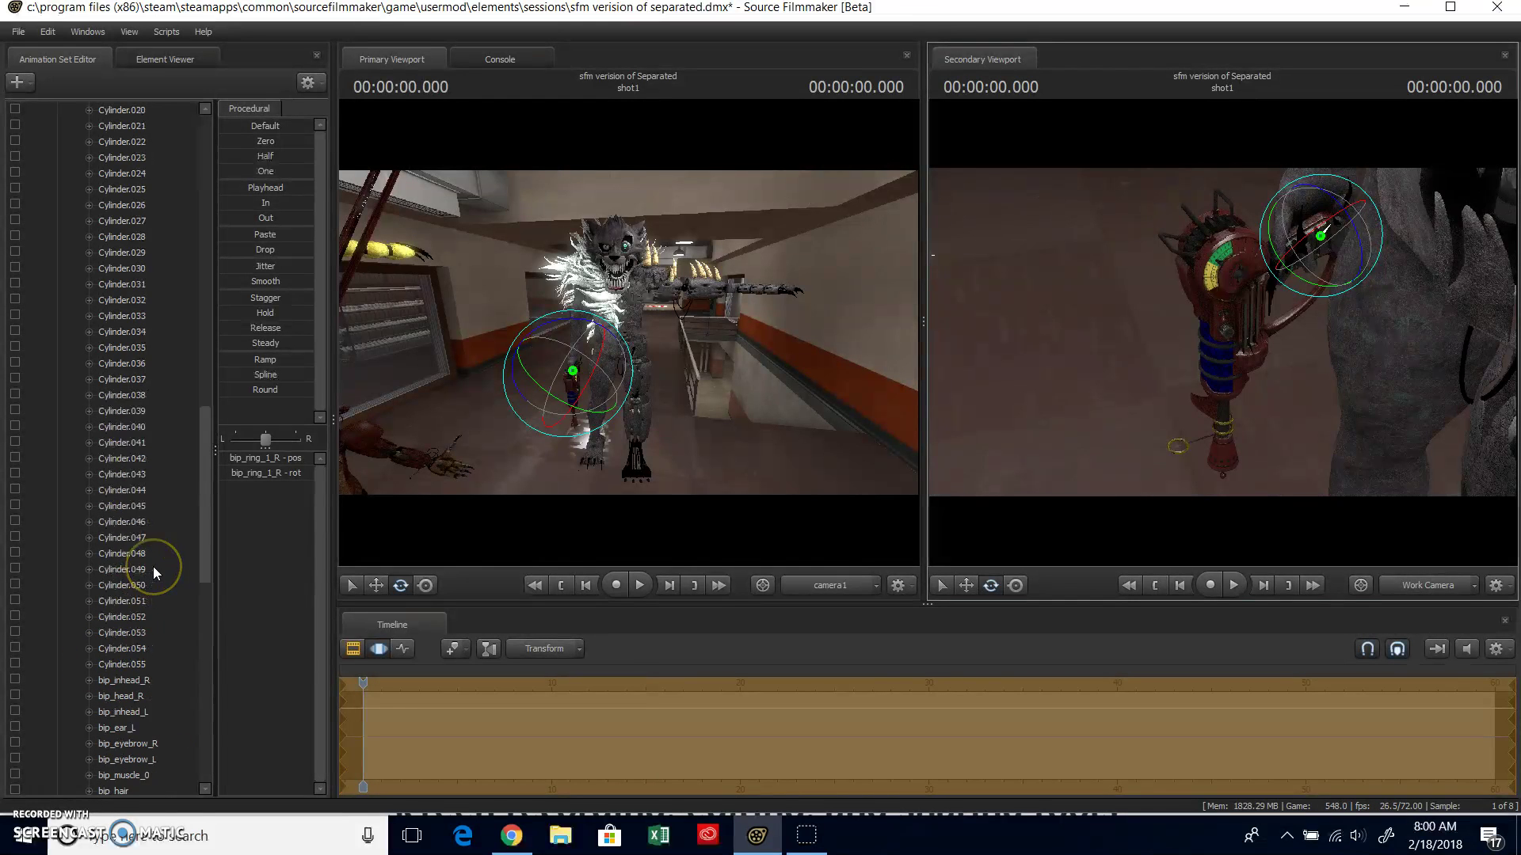
{"action": "scroll", "coordinate": [153, 567], "scroll_direction": "up", "scroll_amount": 8}
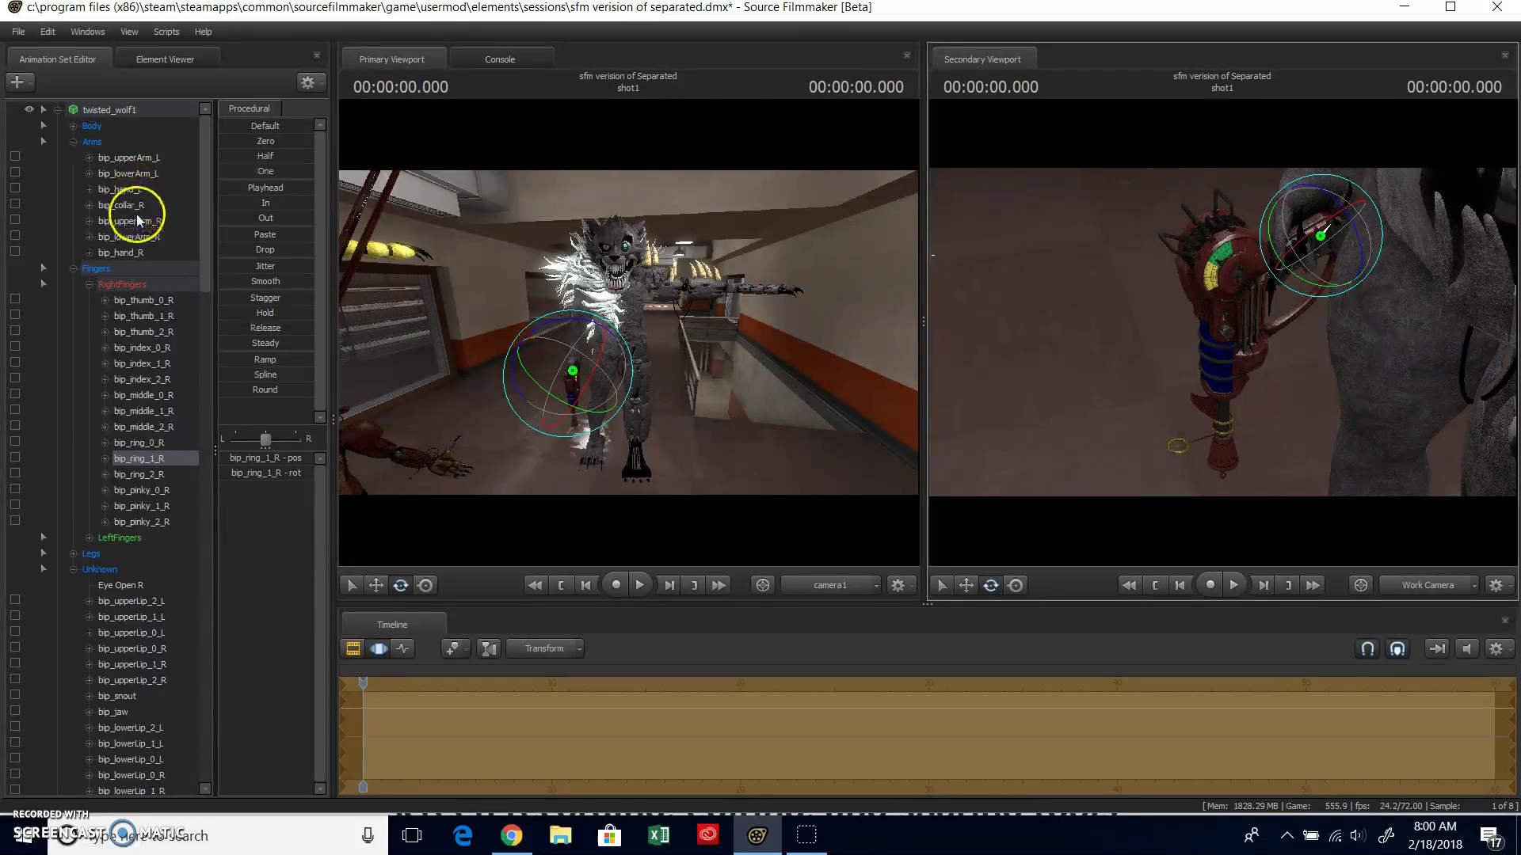
- Try to lock the whole wpn_t7_zmb_raygun1 animation set together with the twisted wolf's bip_hand_R
{"action": "left_click", "coordinate": [131, 253]}
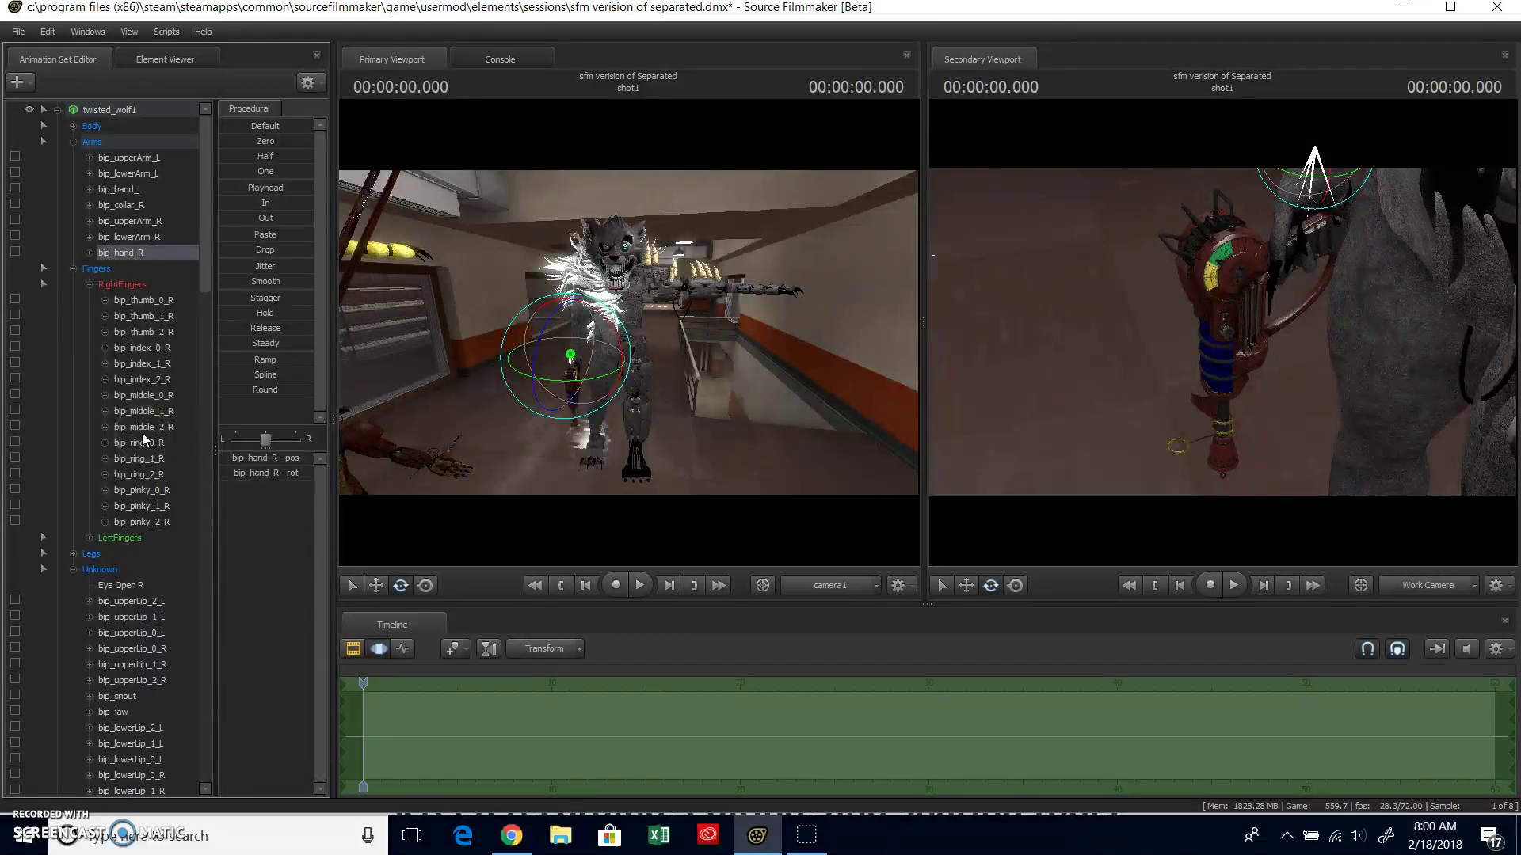
{"action": "scroll", "coordinate": [145, 438], "scroll_direction": "down", "scroll_amount": 20}
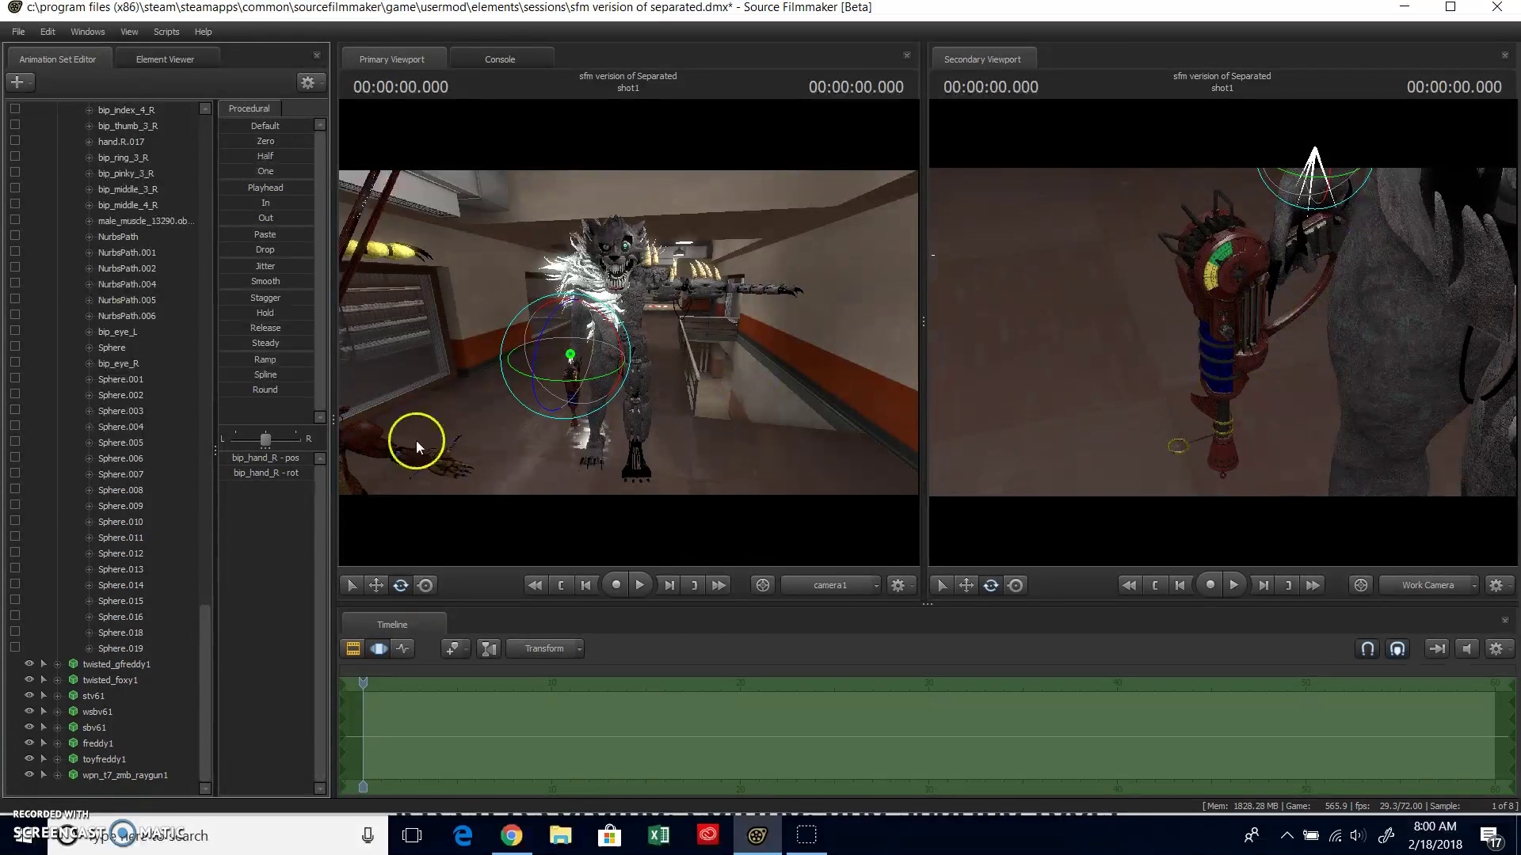
{"action": "left_click", "coordinate": [124, 780]}
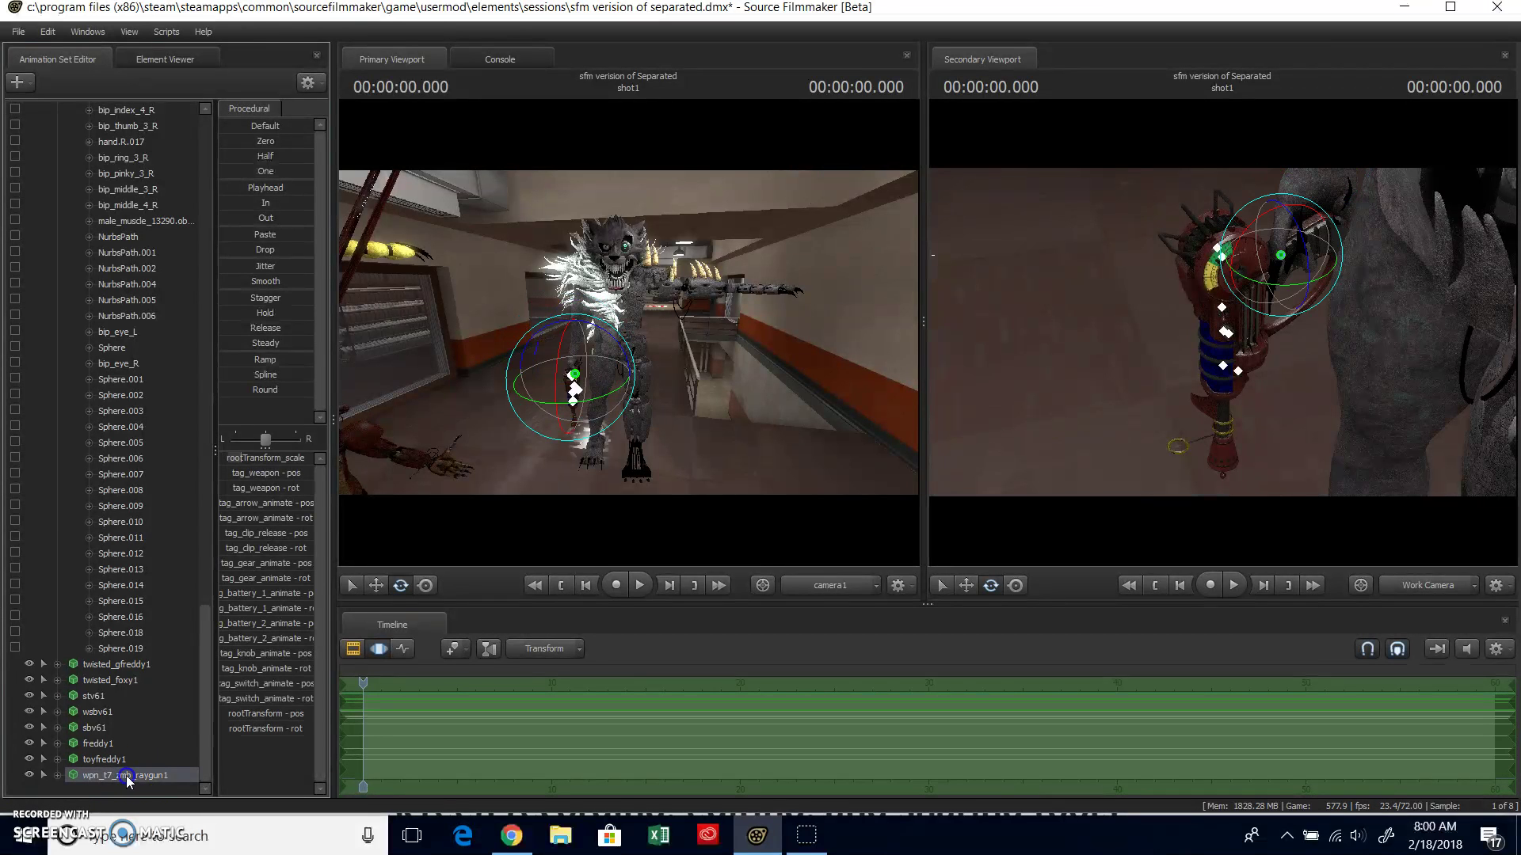
{"action": "left_click_drag", "start_coordinate": [127, 779], "coordinate": [11, 253]}
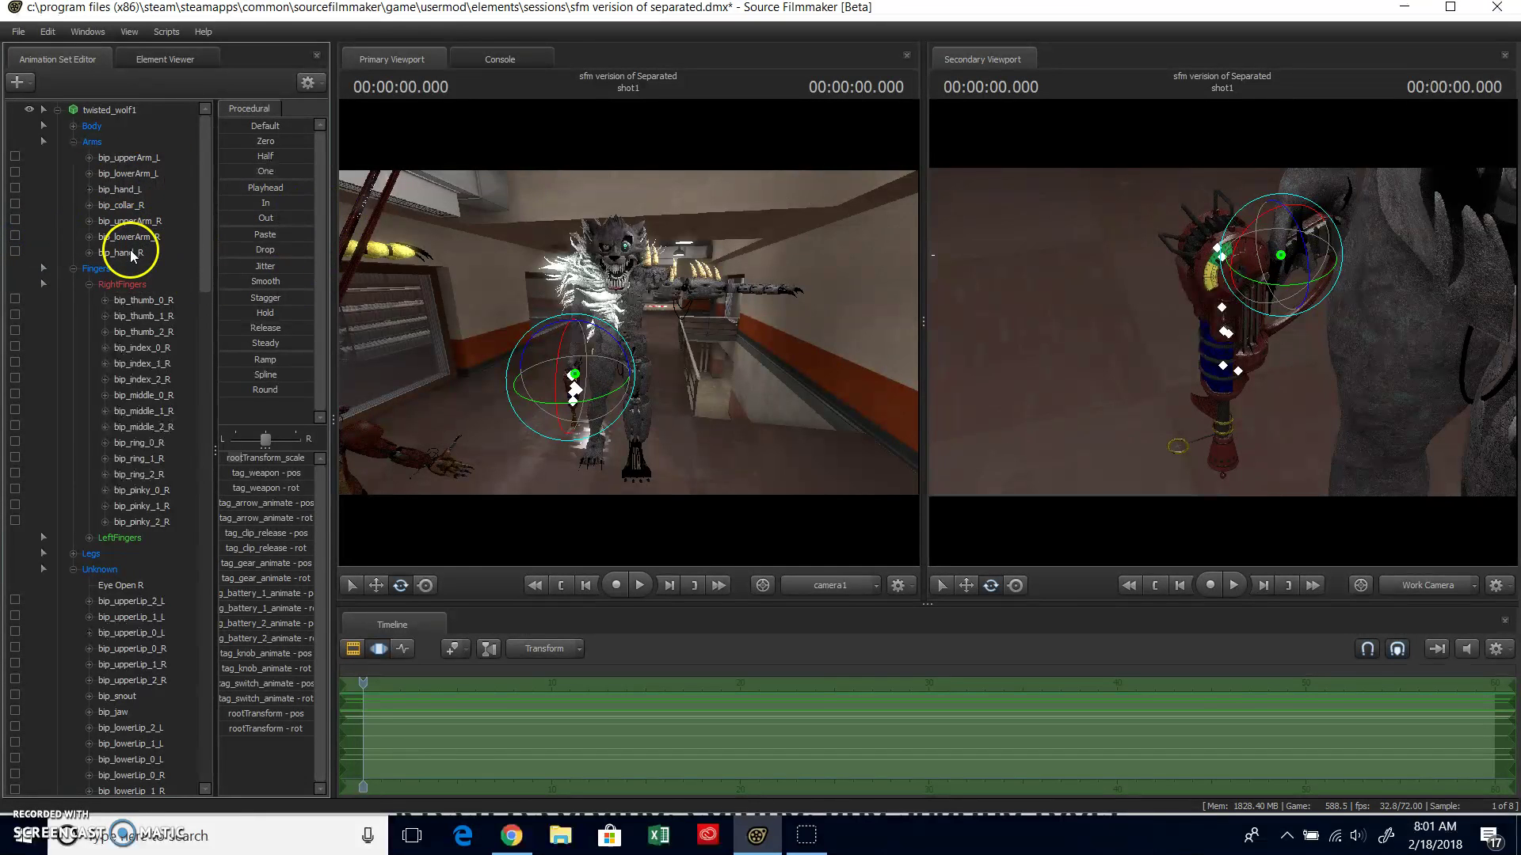
{"action": "left_click", "coordinate": [88, 252]}
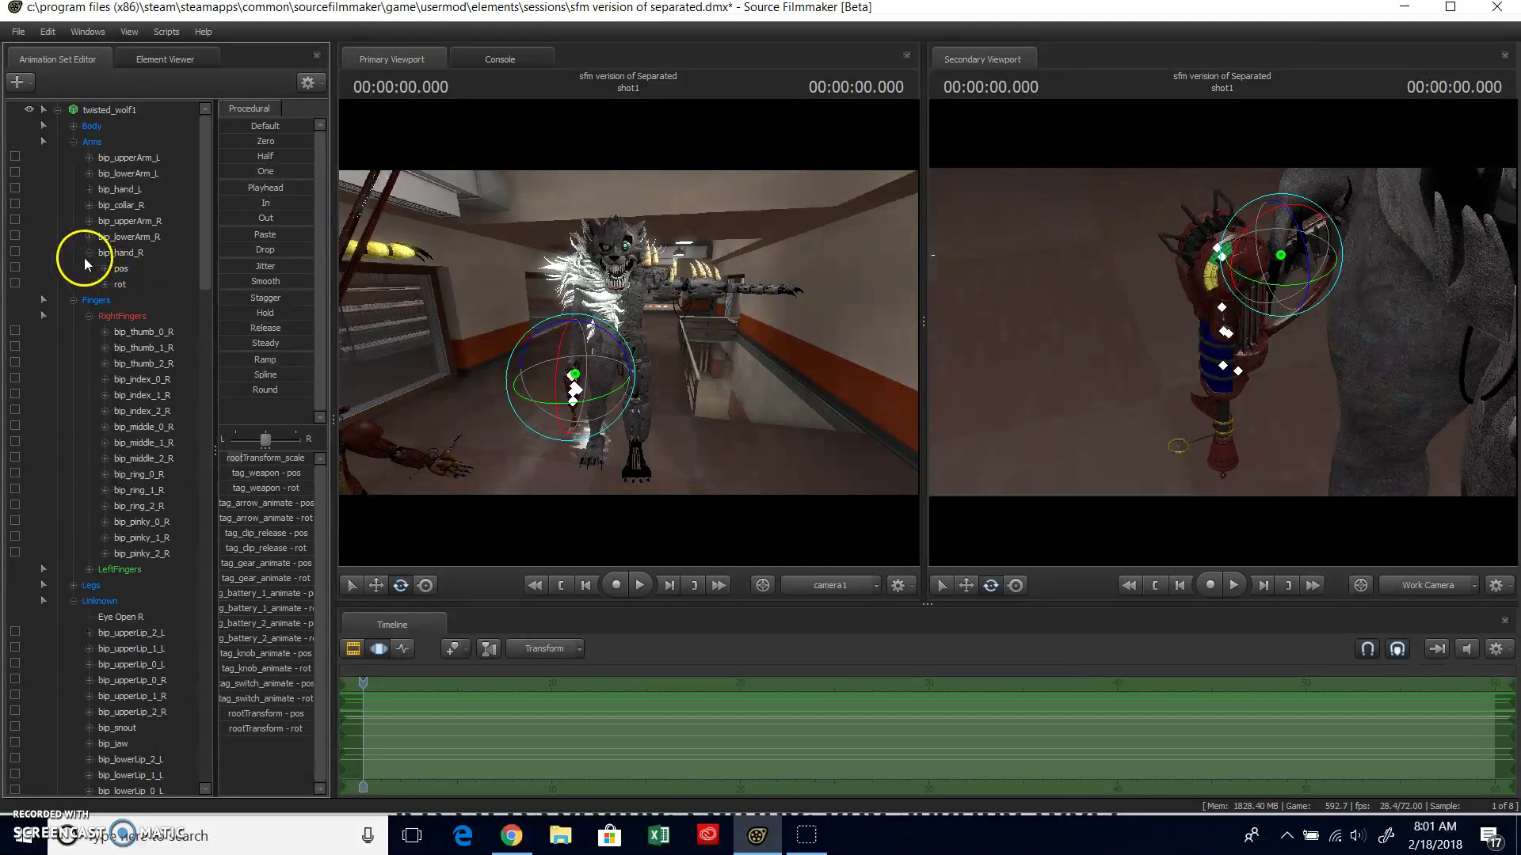
{"action": "left_click", "coordinate": [85, 256]}
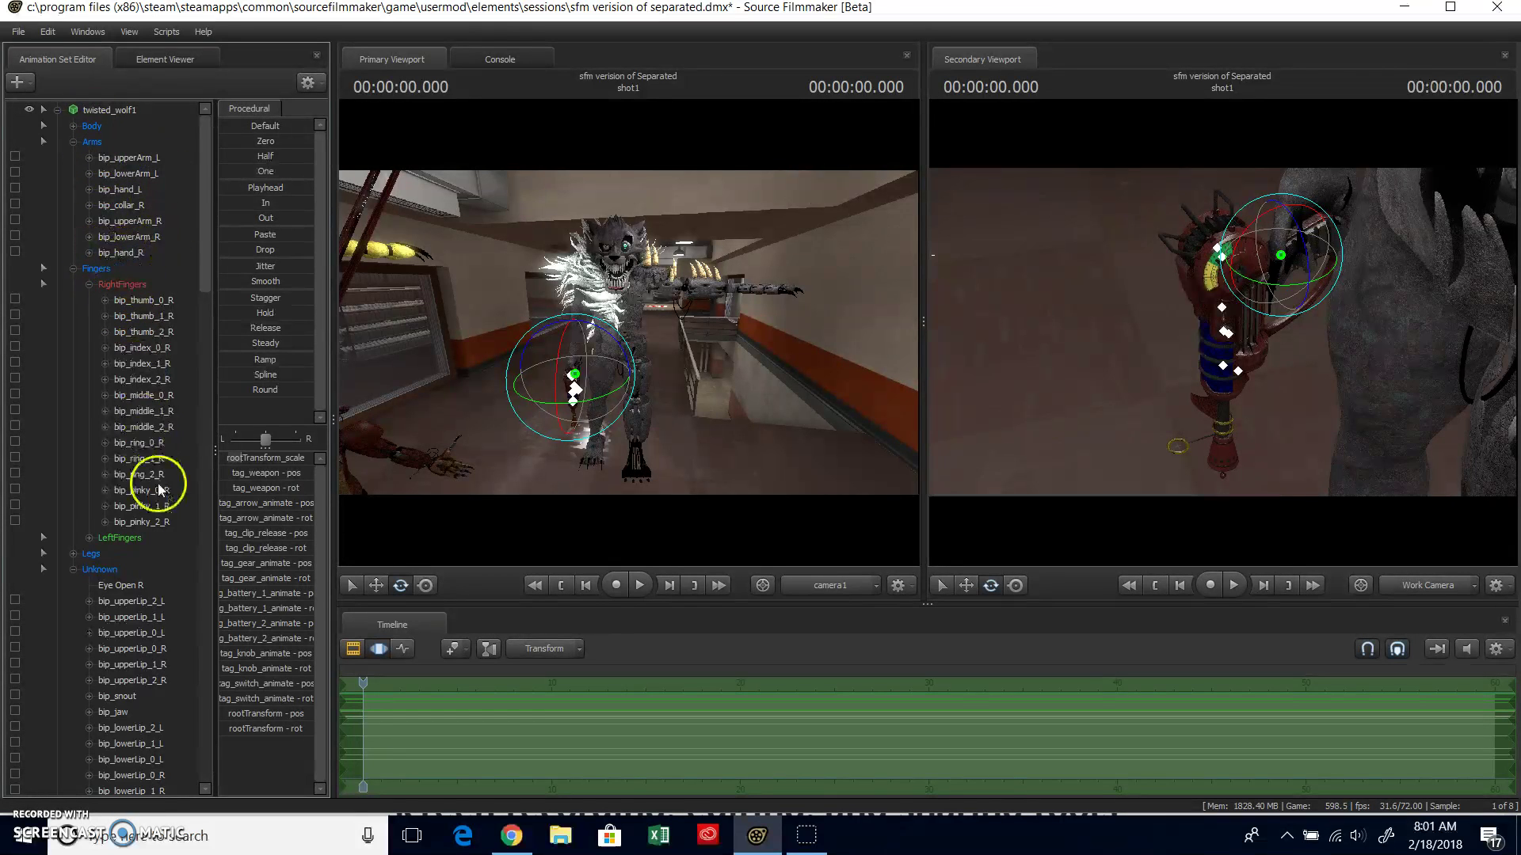
- Expand the ray gun's Body group and lock its rootTransform to the twisted wolf's bip_hand_R bone
{"action": "scroll", "coordinate": [138, 515], "scroll_direction": "down", "scroll_amount": 9}
{"action": "scroll", "coordinate": [121, 682], "scroll_direction": "down", "scroll_amount": 20}
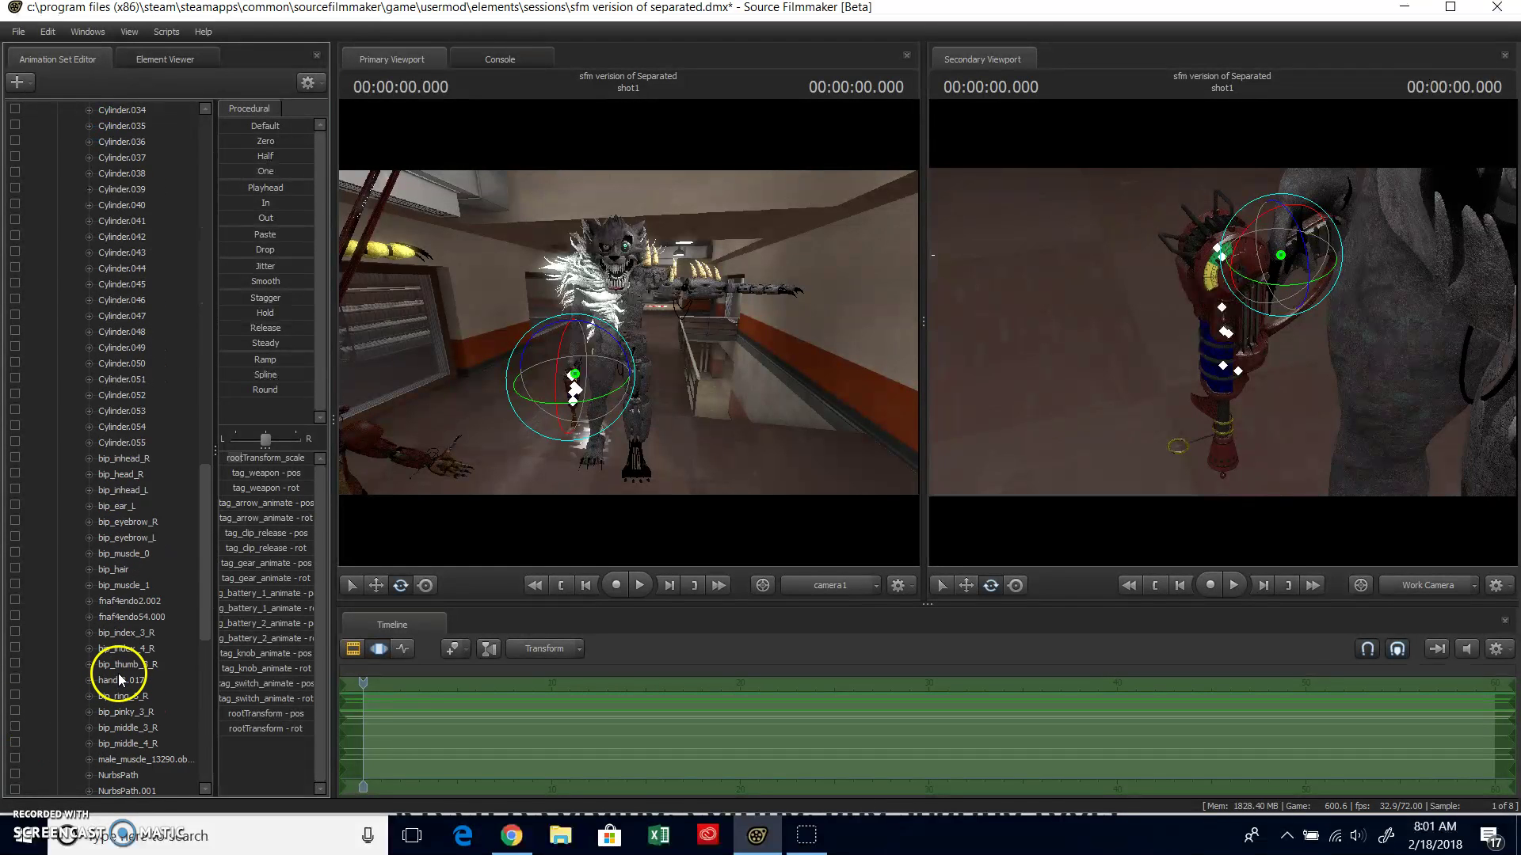
{"action": "left_click", "coordinate": [57, 776]}
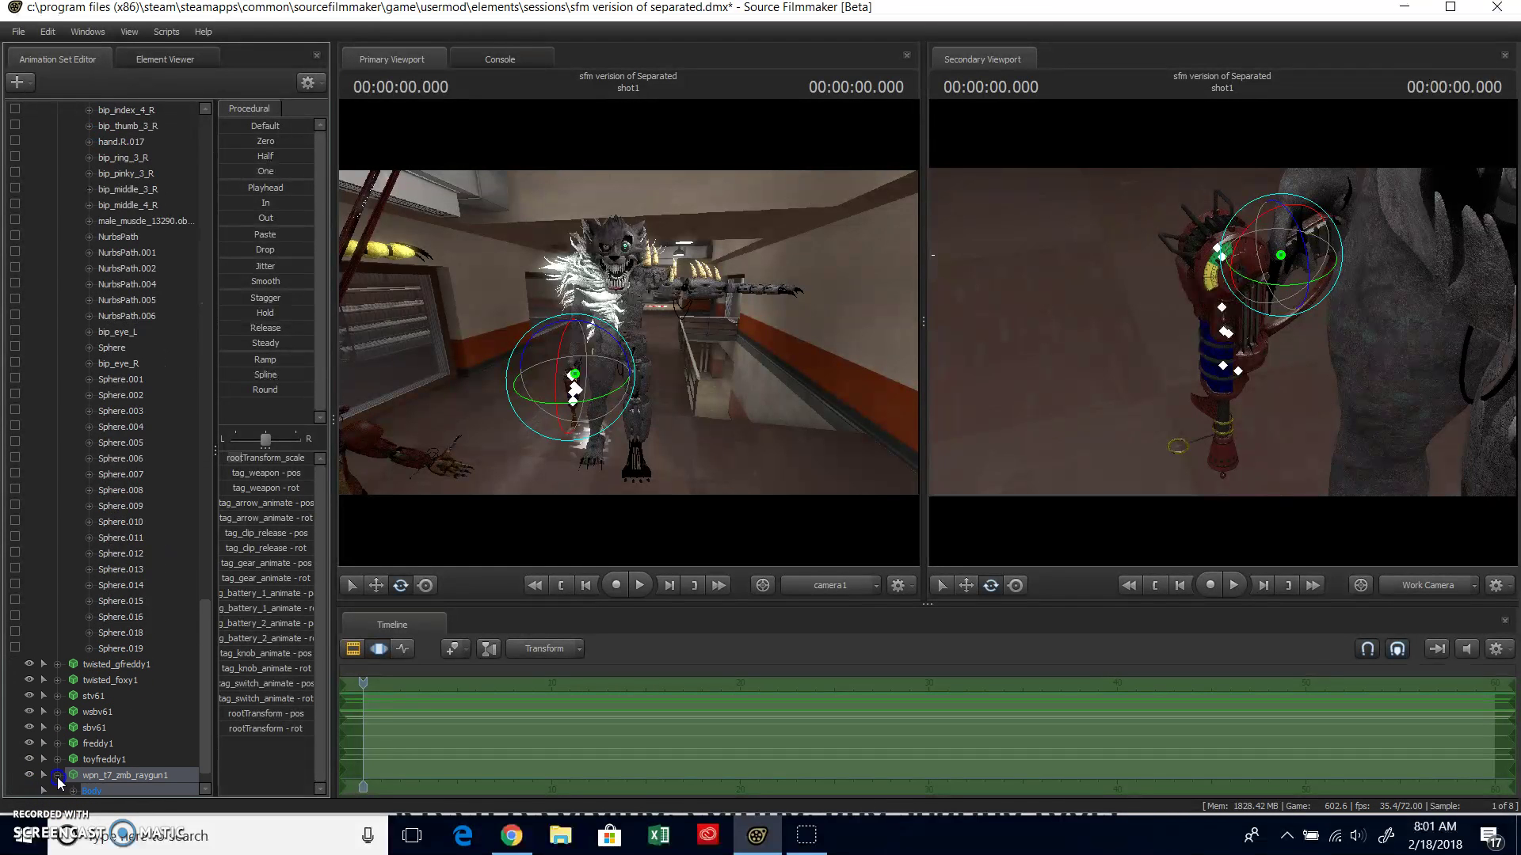
{"action": "left_click", "coordinate": [73, 758]}
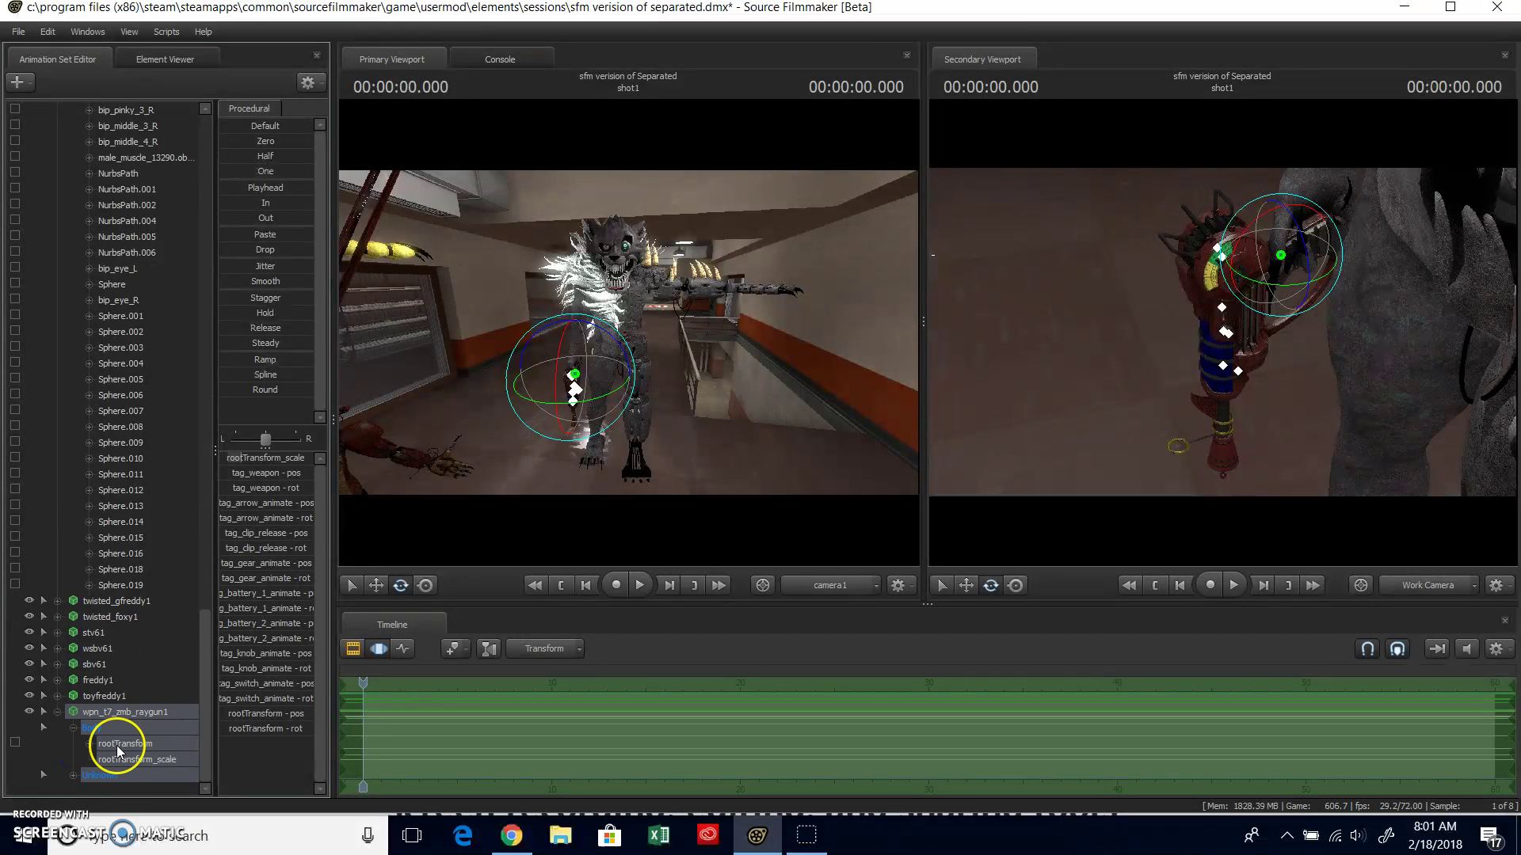
{"action": "scroll", "coordinate": [119, 744], "scroll_direction": "up", "scroll_amount": 20}
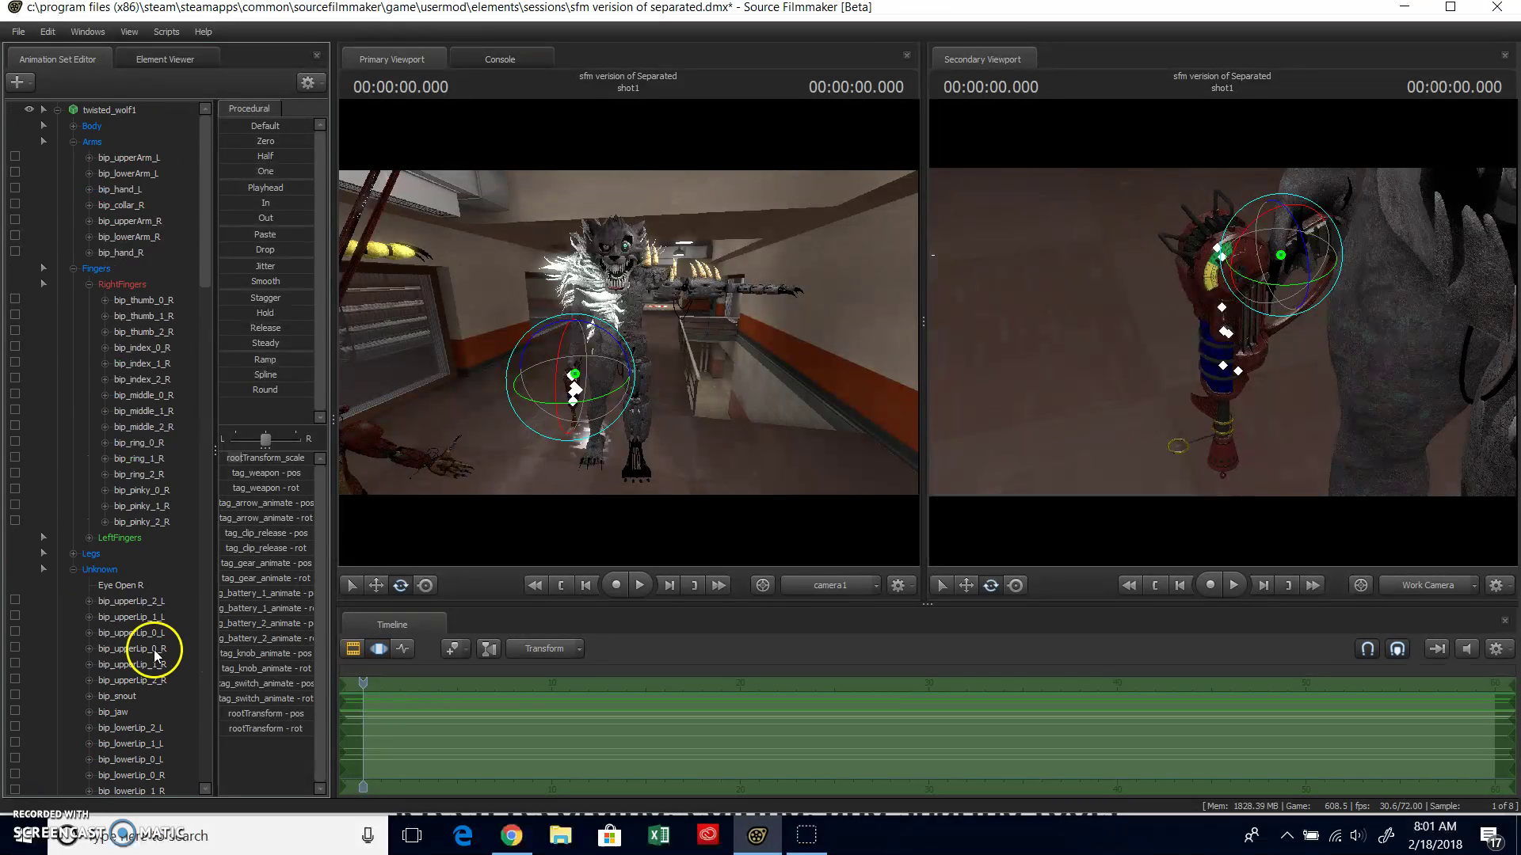
{"action": "left_click", "coordinate": [137, 255]}
{"action": "left_click_drag", "start_coordinate": [136, 257], "coordinate": [10, 745]}
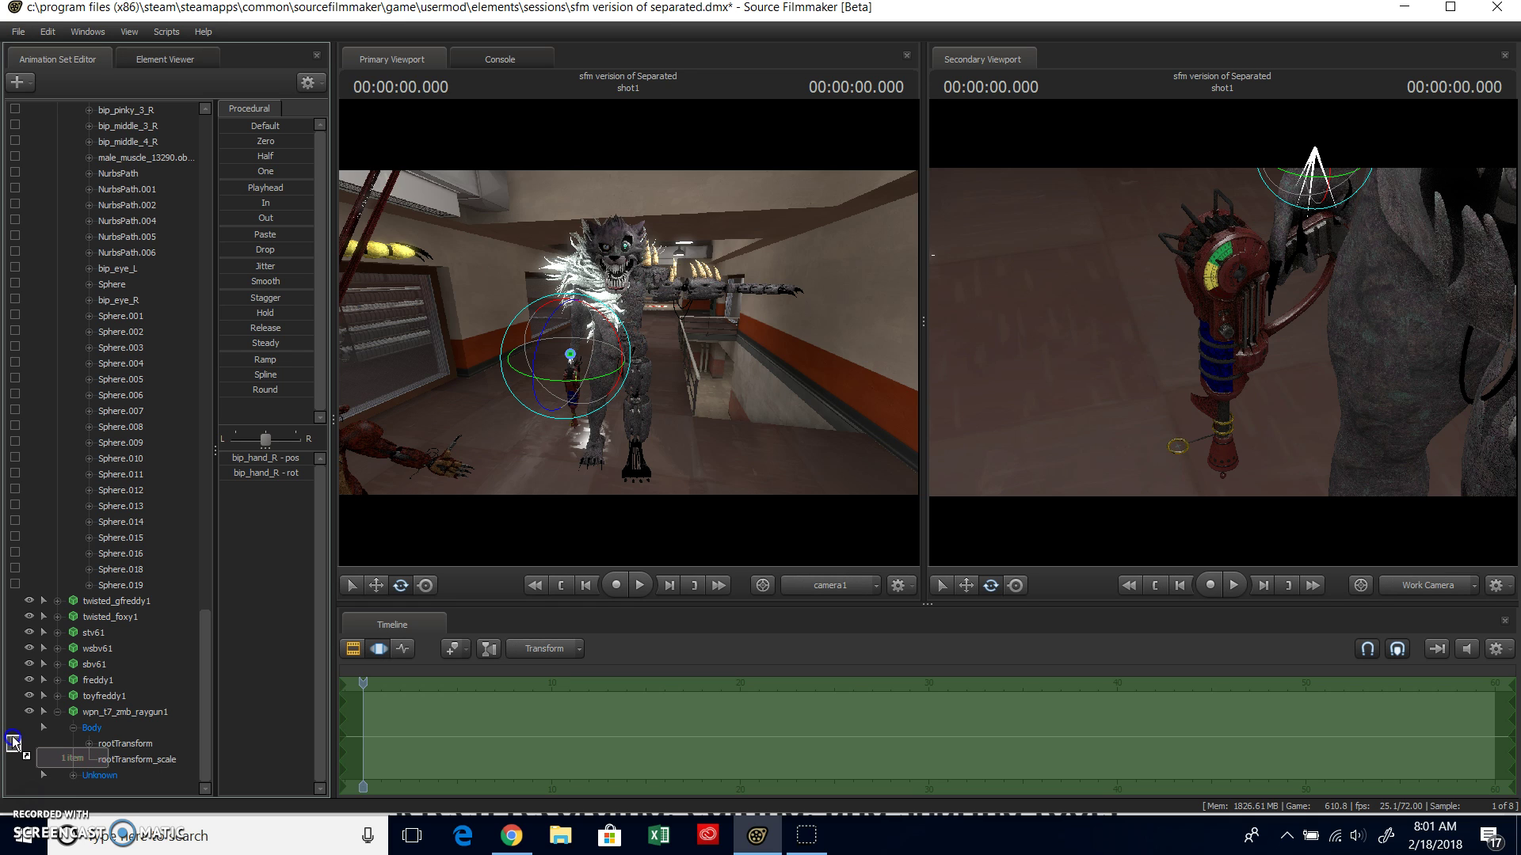
{"action": "left_click_drag", "start_coordinate": [13, 742], "coordinate": [16, 745]}
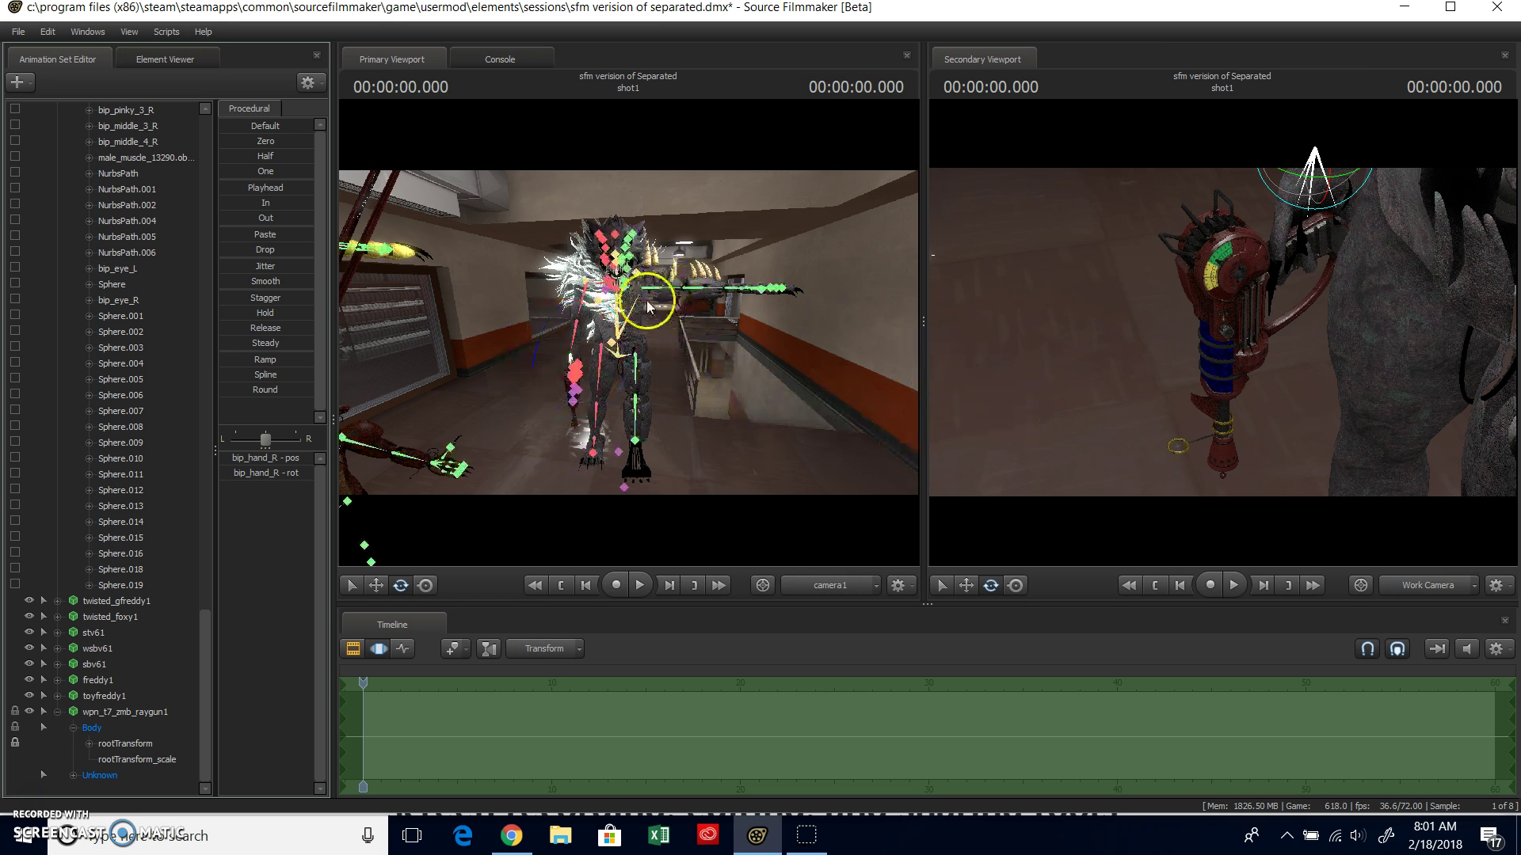
- Rotate bip_upperArm_R to swing the twisted wolf's right arm and the attached ray gun away from the body
{"action": "left_click", "coordinate": [586, 309]}
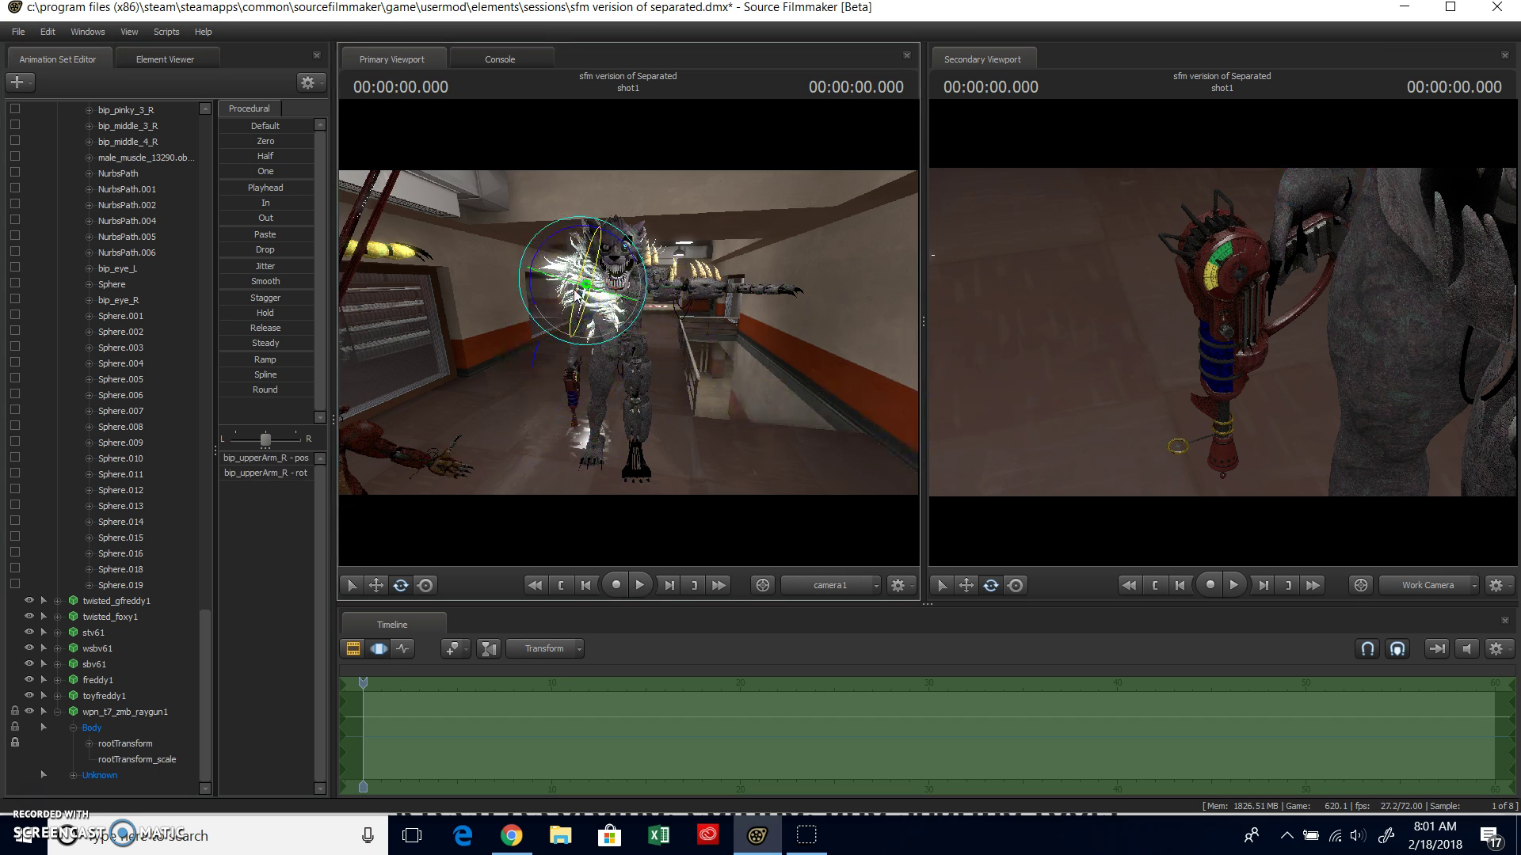
{"action": "left_click", "coordinate": [577, 291]}
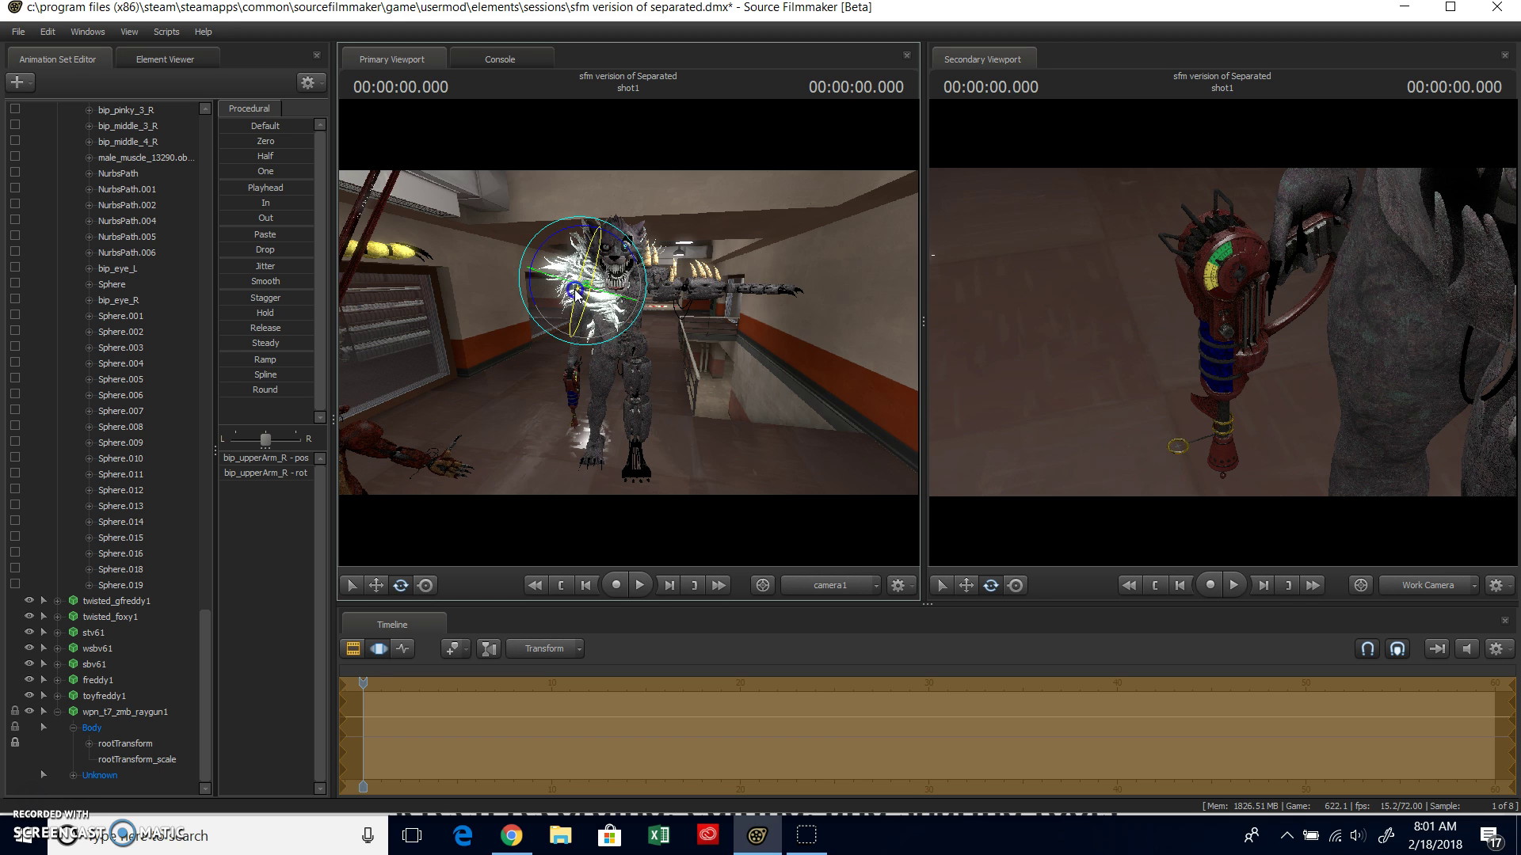
{"action": "left_click_drag", "start_coordinate": [577, 291], "coordinate": [586, 269]}
{"action": "mouse_move", "coordinate": [586, 273]}
{"action": "left_mouse_down"}
{"action": "mouse_move", "coordinate": [589, 253]}
{"action": "mouse_move", "coordinate": [582, 287]}
{"action": "left_mouse_up"}
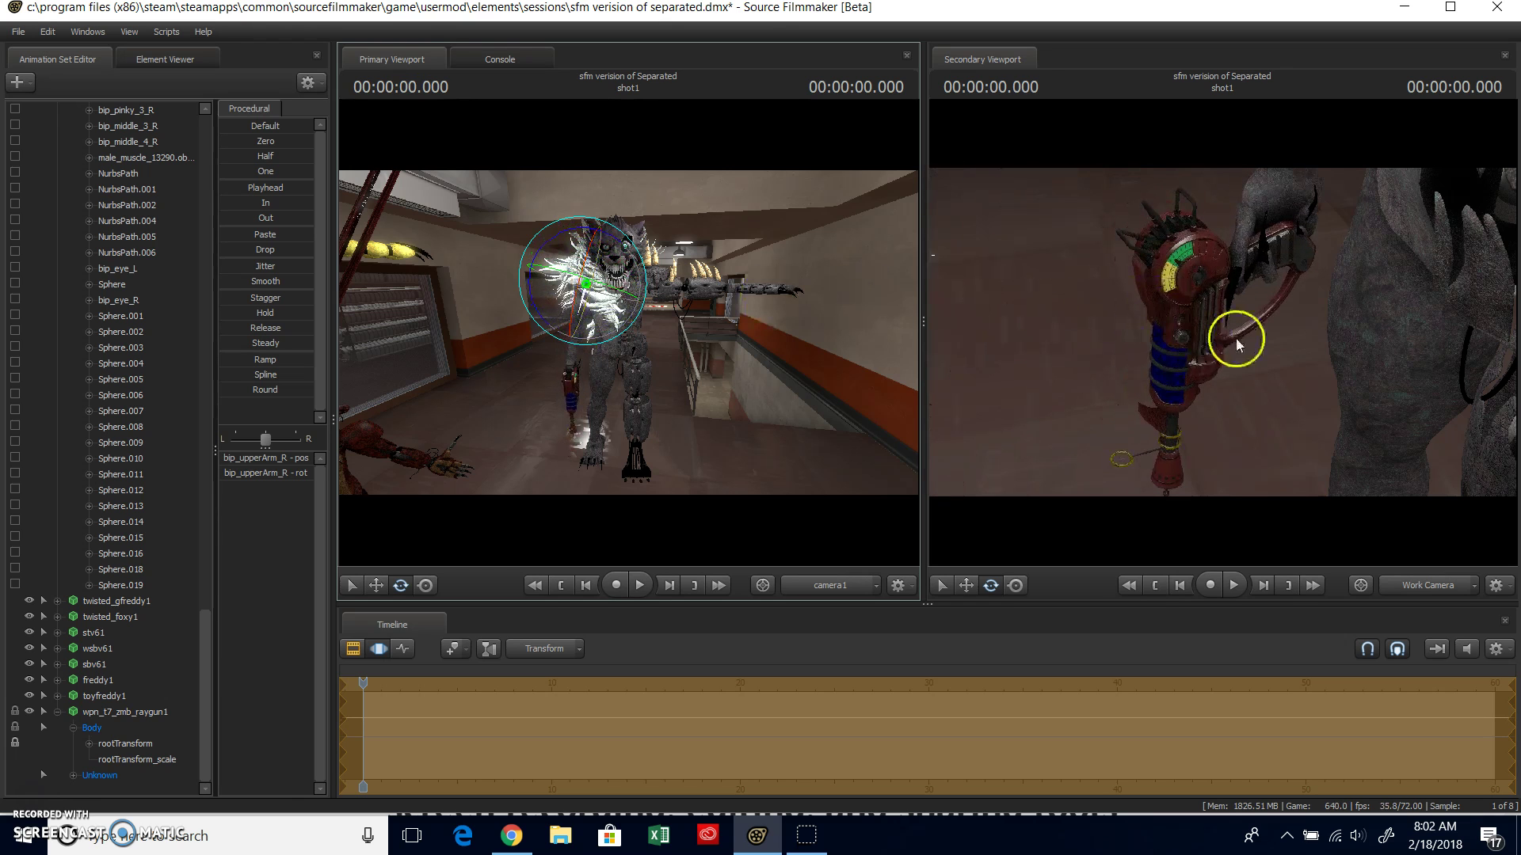
- Rotate the ray gun's tag_weapon bone to tilt the gun within the twisted wolf's right hand
{"action": "key", "text": "ctrl"}
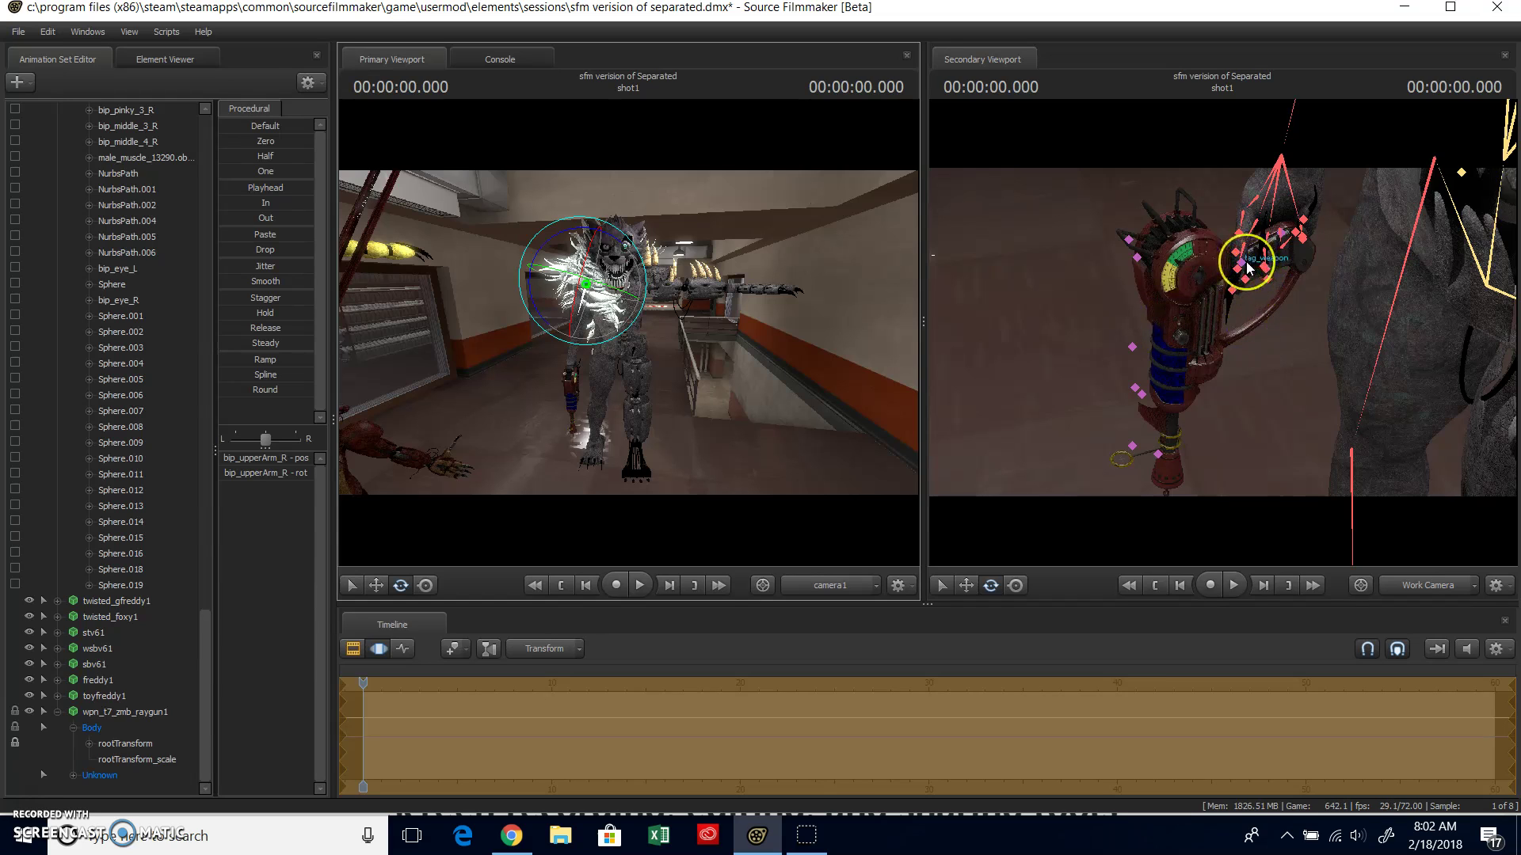
{"action": "left_click", "coordinate": [1247, 267]}
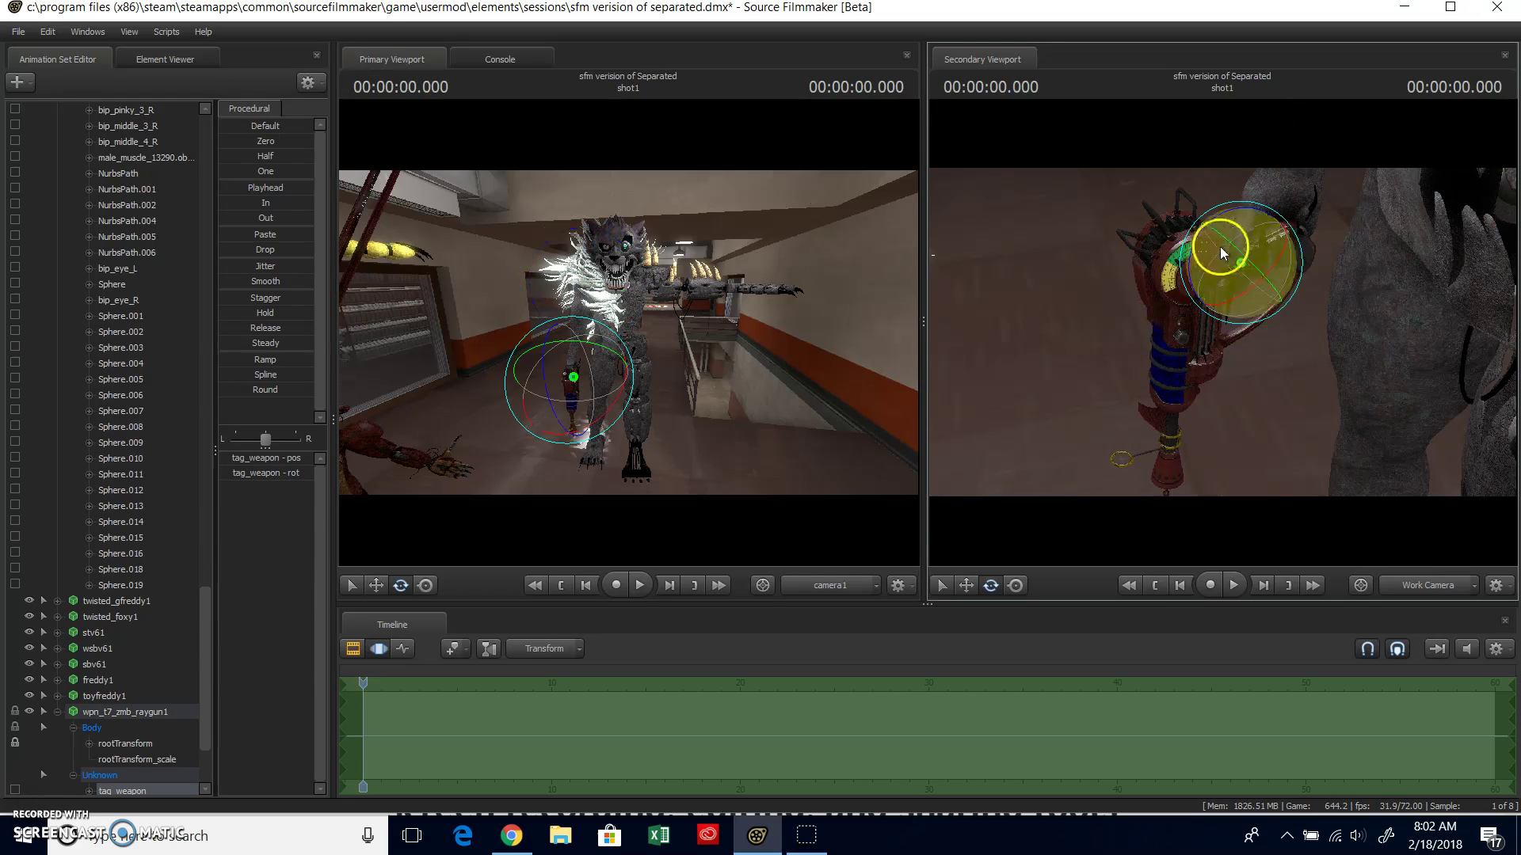
{"action": "left_click_drag", "start_coordinate": [1232, 252], "coordinate": [1243, 268]}
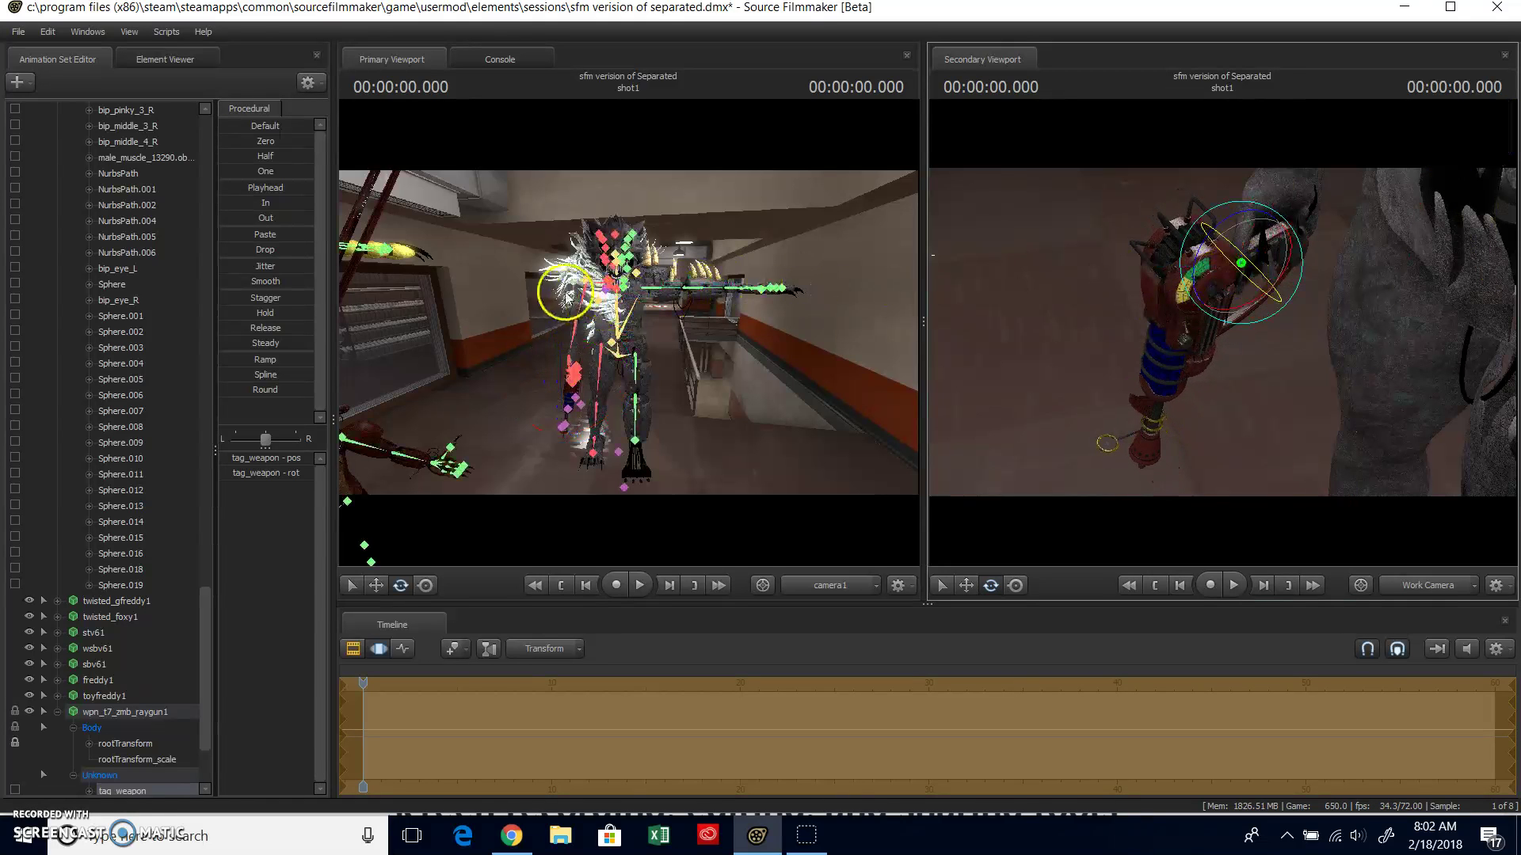
- Rotate bip_upperArm_R to bring the right arm and ray gun back closer to the twisted wolf's body
{"action": "left_click", "coordinate": [578, 294]}
{"action": "mouse_move", "coordinate": [578, 291]}
{"action": "left_mouse_down"}
{"action": "mouse_move", "coordinate": [600, 234]}
{"action": "mouse_move", "coordinate": [571, 304]}
{"action": "left_mouse_up"}
- Rotate bip_upperArm_L to lower the twisted wolf's outstretched left arm down toward its side
{"action": "left_click", "coordinate": [701, 271]}
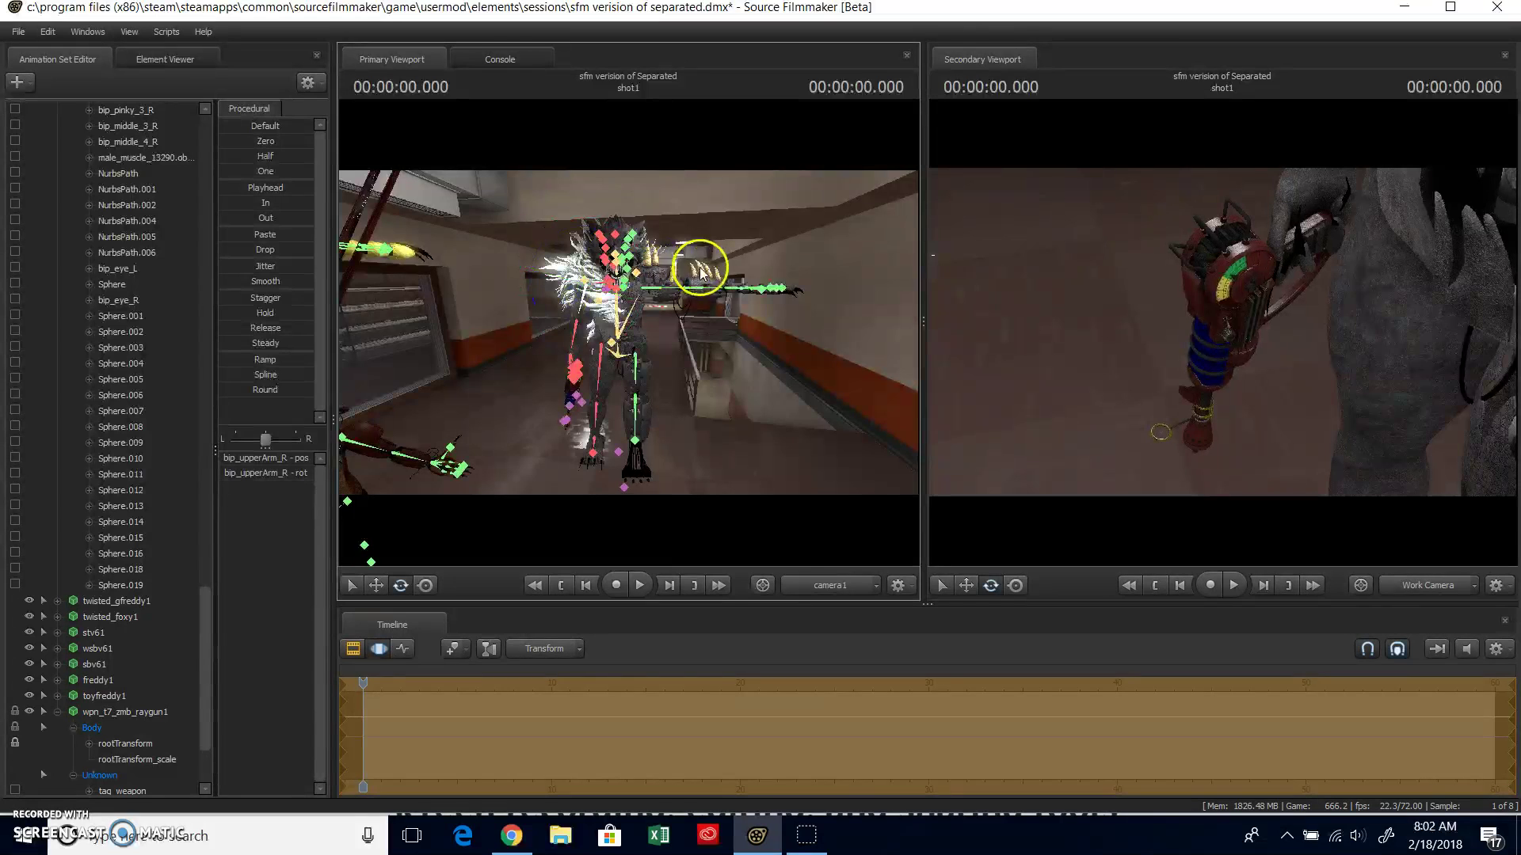
{"action": "left_click", "coordinate": [707, 255]}
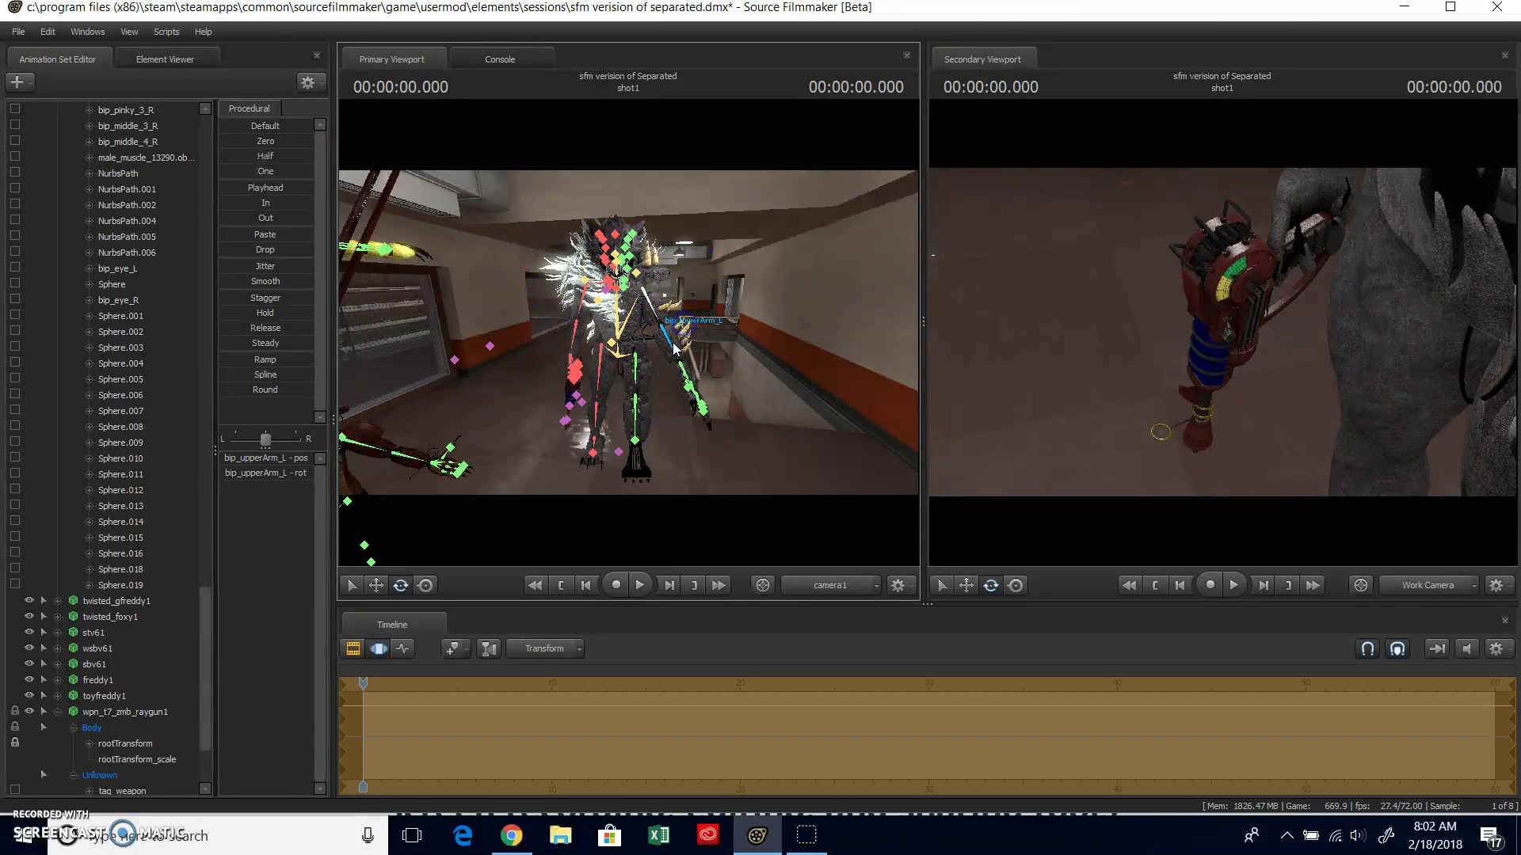
{"action": "left_click", "coordinate": [714, 310]}
{"action": "left_click_drag", "start_coordinate": [715, 311], "coordinate": [713, 331]}
{"action": "left_click", "coordinate": [710, 275]}
{"action": "left_click_drag", "start_coordinate": [710, 275], "coordinate": [710, 332]}
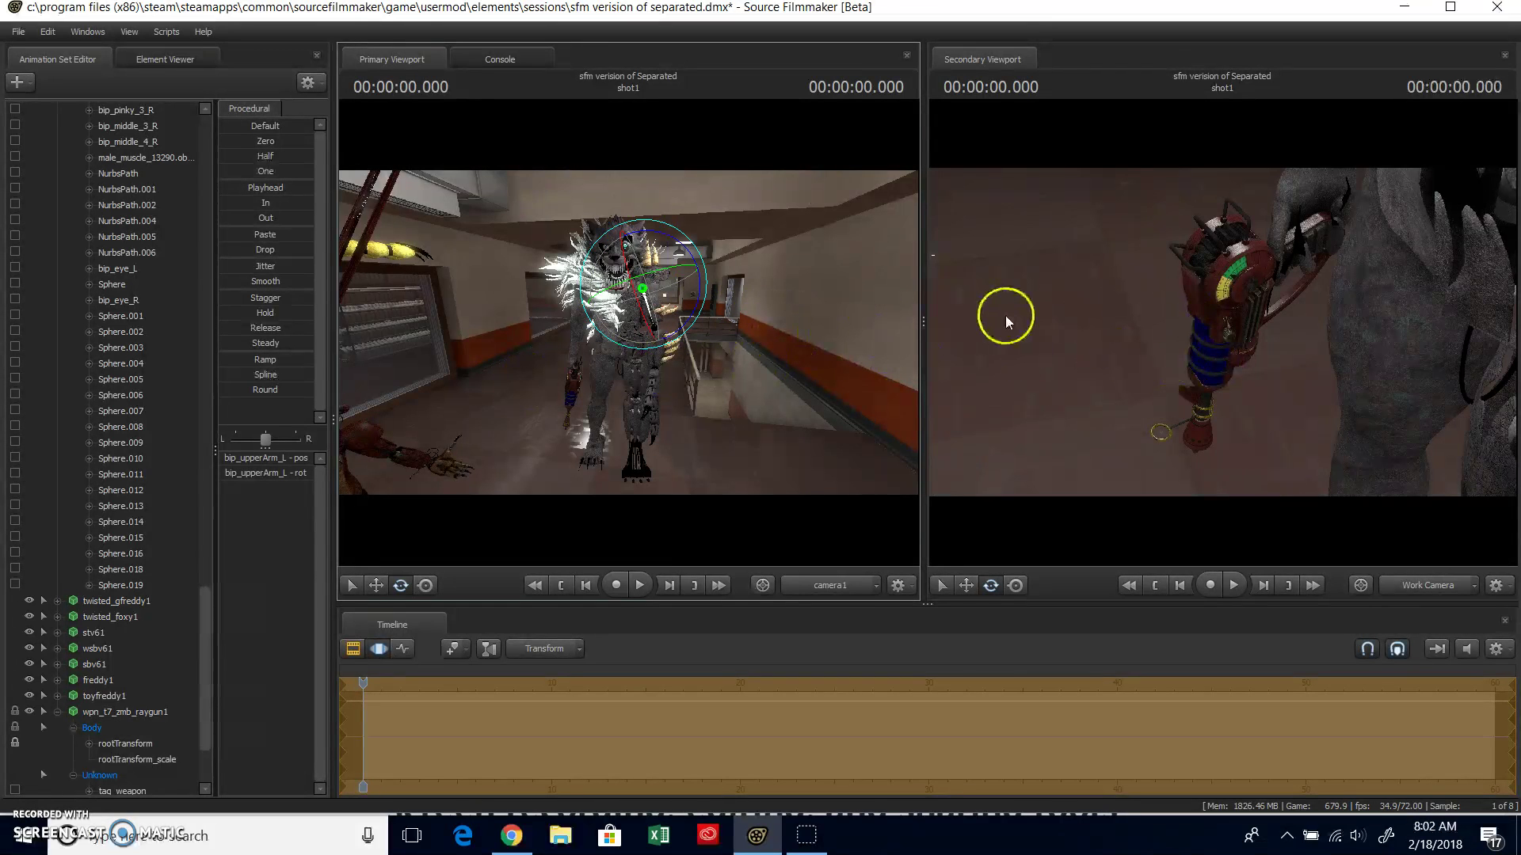
- Move camera1 in to a close-up of the twisted wolf's turquoise eye
{"action": "mouse_move", "coordinate": [735, 412]}
{"action": "left_mouse_down"}
{"action": "mouse_move", "coordinate": [624, 334]}
{"action": "mouse_move", "coordinate": [692, 332]}
{"action": "mouse_move", "coordinate": [628, 333]}
{"action": "left_mouse_up"}
{"action": "key", "text": "w"}
{"action": "key", "text": "w"}
{"action": "key", "text": "s"}
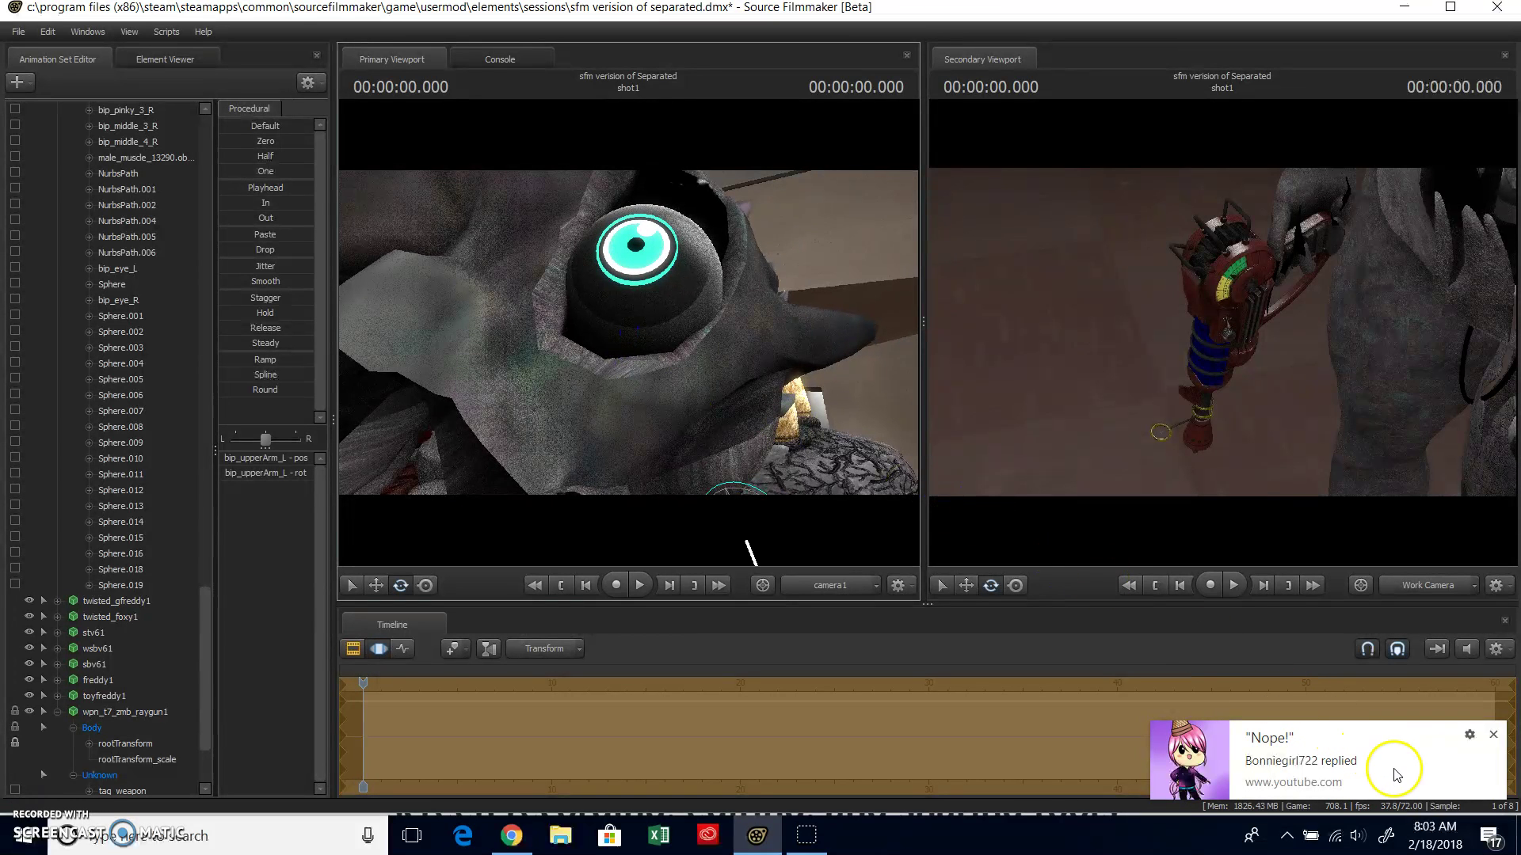
- Dismiss the desktop notification, switch to YouTube in Chrome, and open the newest comment-reply notification to view the reply and its video
{"action": "left_click", "coordinate": [1494, 741]}
{"action": "left_click", "coordinate": [512, 835]}
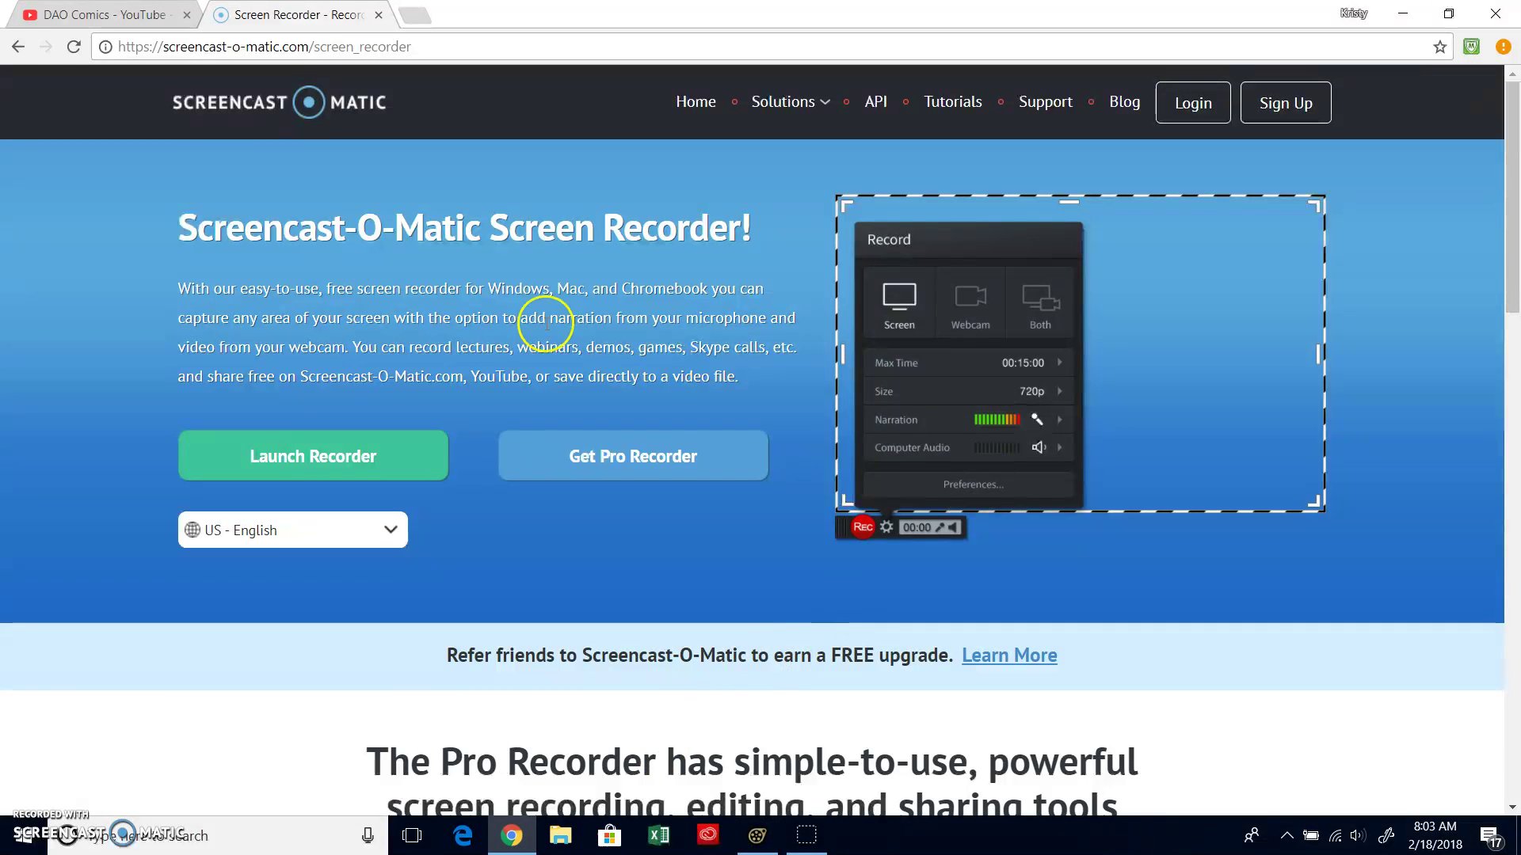
{"action": "left_click", "coordinate": [79, 14]}
{"action": "left_click", "coordinate": [1403, 90]}
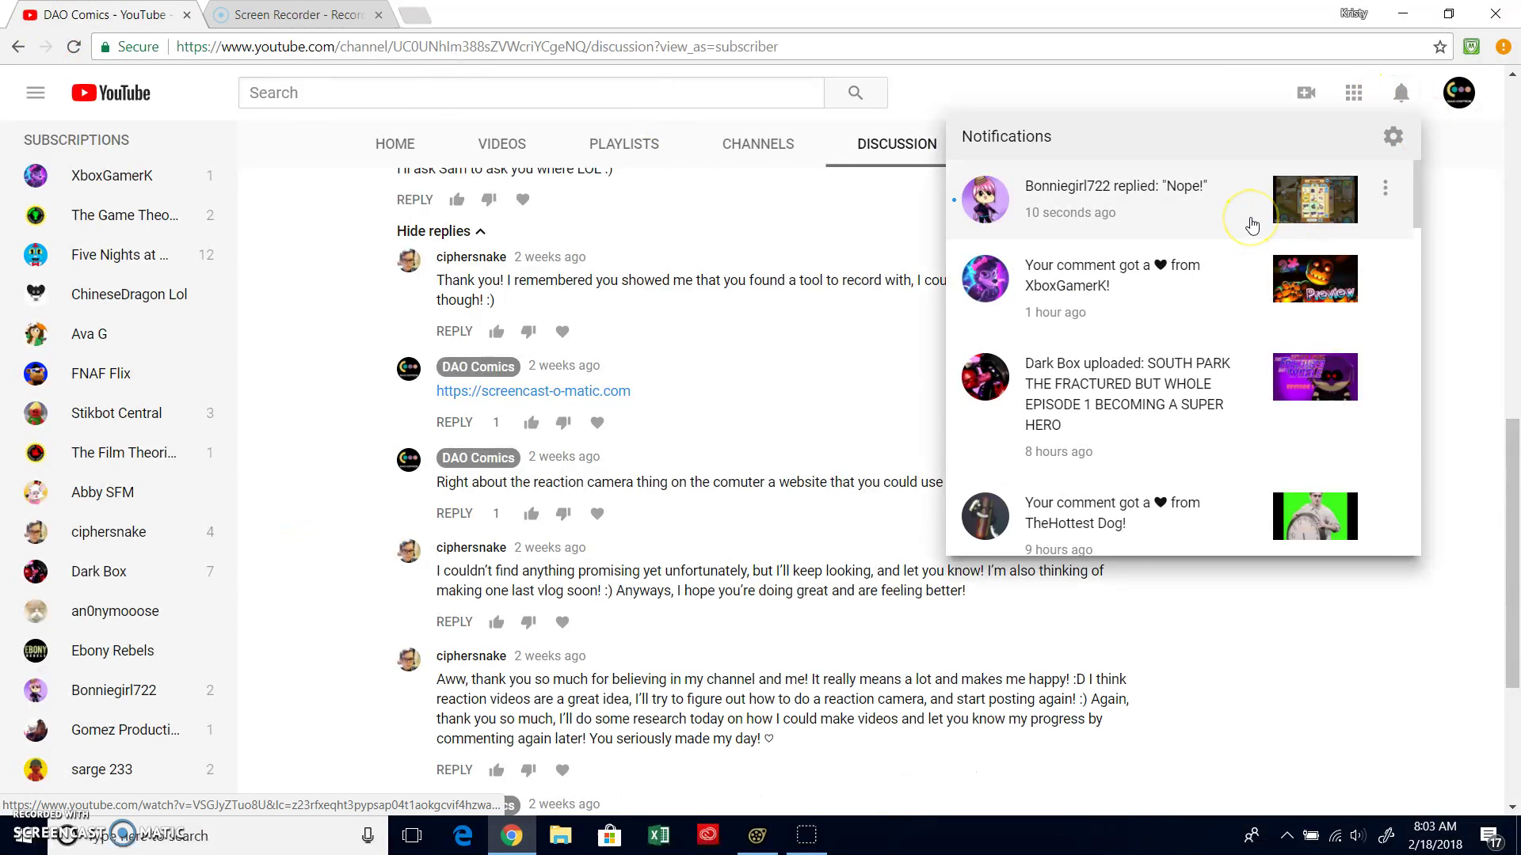
{"action": "left_click", "coordinate": [1251, 222]}
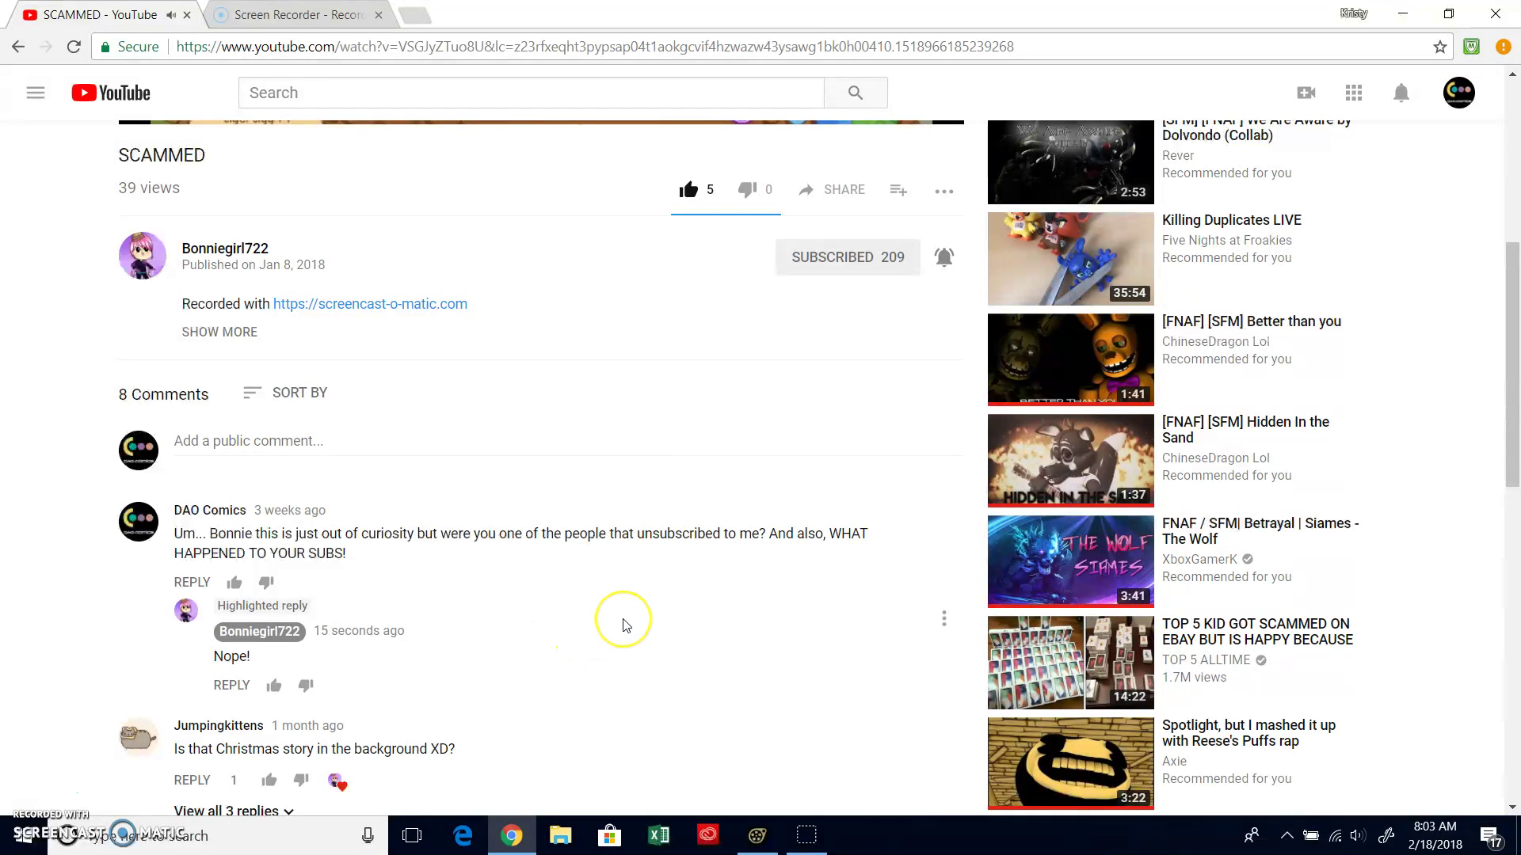
{"action": "scroll", "coordinate": [624, 626], "scroll_direction": "up", "scroll_amount": 4}
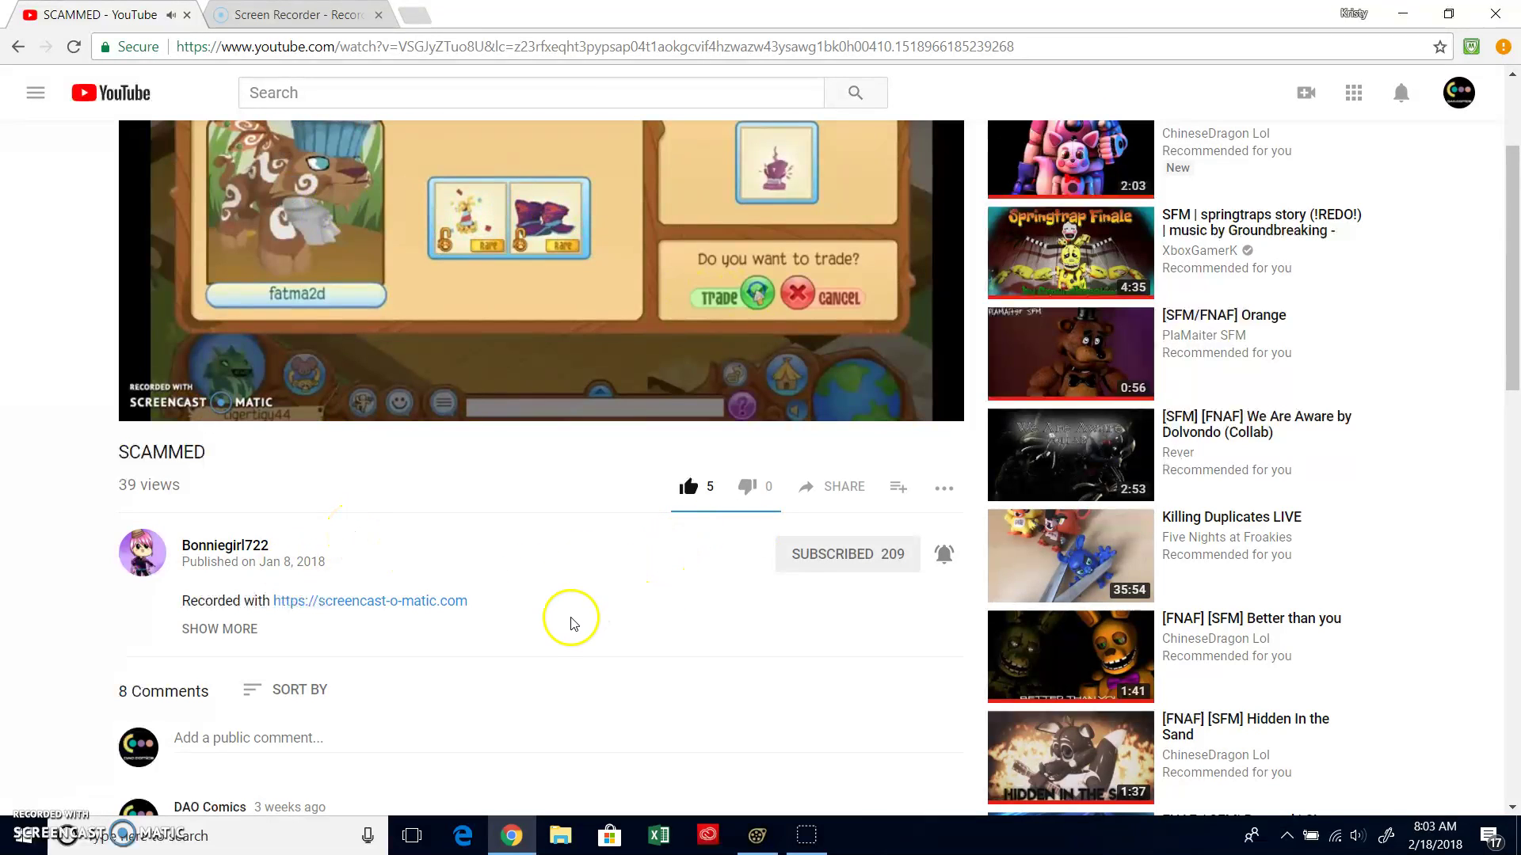
{"action": "scroll", "coordinate": [574, 624], "scroll_direction": "up", "scroll_amount": 1}
{"action": "scroll", "coordinate": [572, 619], "scroll_direction": "up", "scroll_amount": 2}
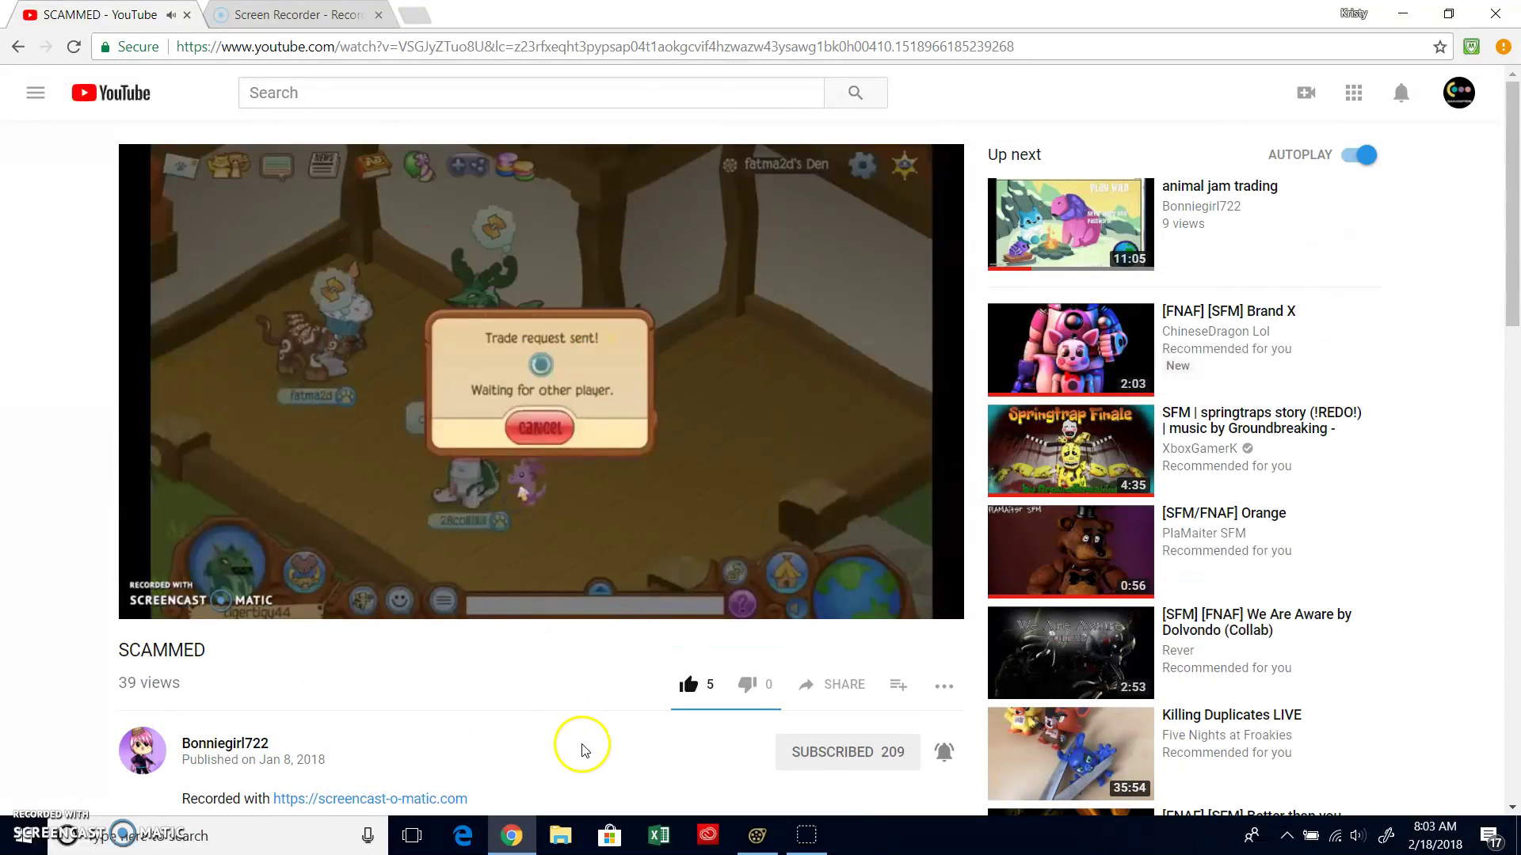
- Read through the comments and replies under the SCAMMED video, including the highlighted reply, and return to the player
{"action": "scroll", "coordinate": [555, 688], "scroll_direction": "down", "scroll_amount": 7}
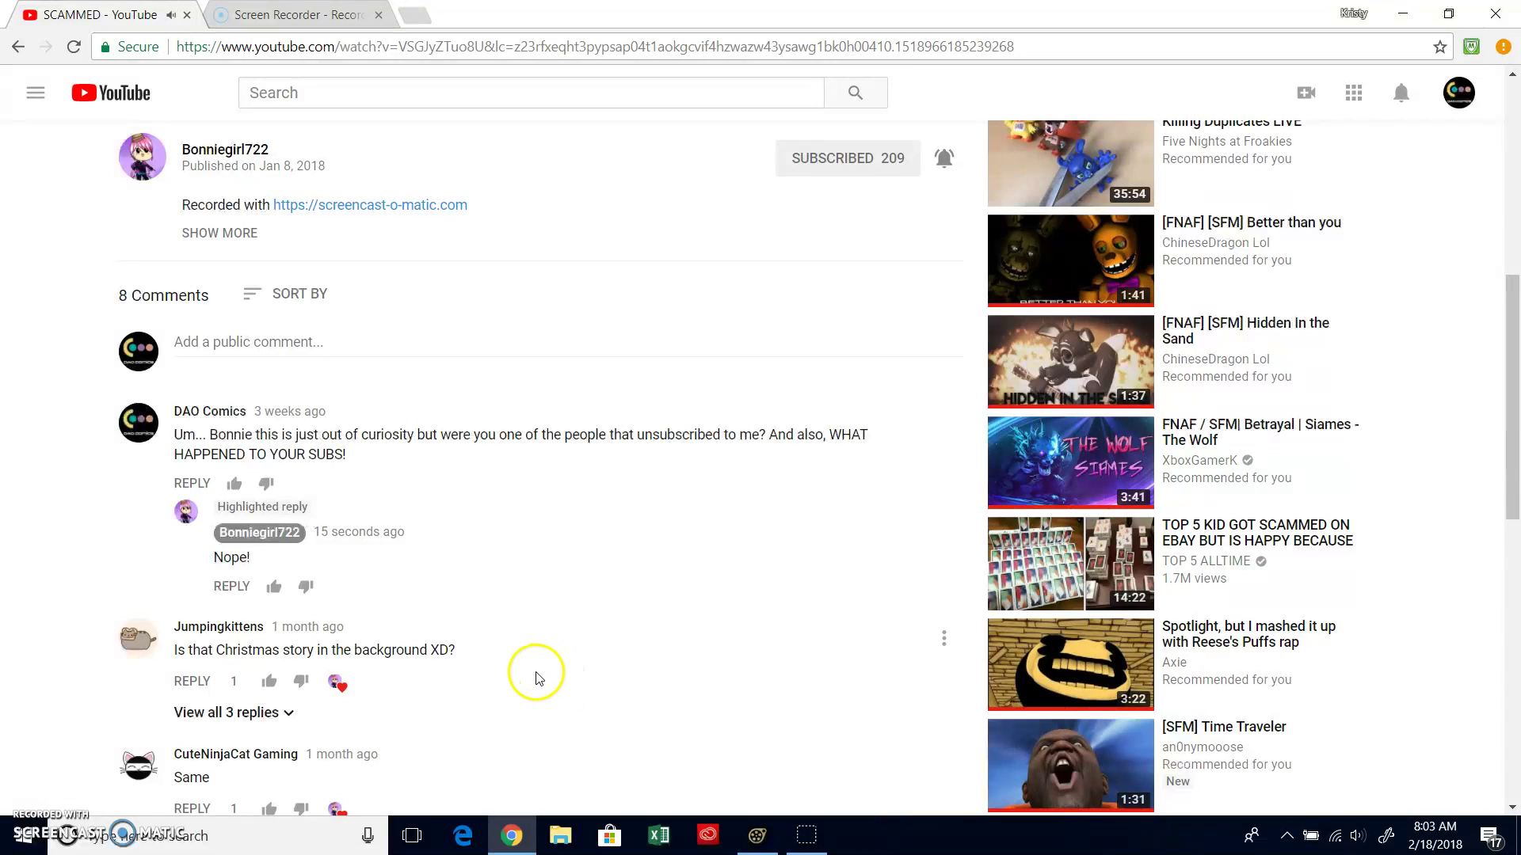
{"action": "scroll", "coordinate": [491, 697], "scroll_direction": "down", "scroll_amount": 10}
{"action": "scroll", "coordinate": [539, 668], "scroll_direction": "up", "scroll_amount": 6}
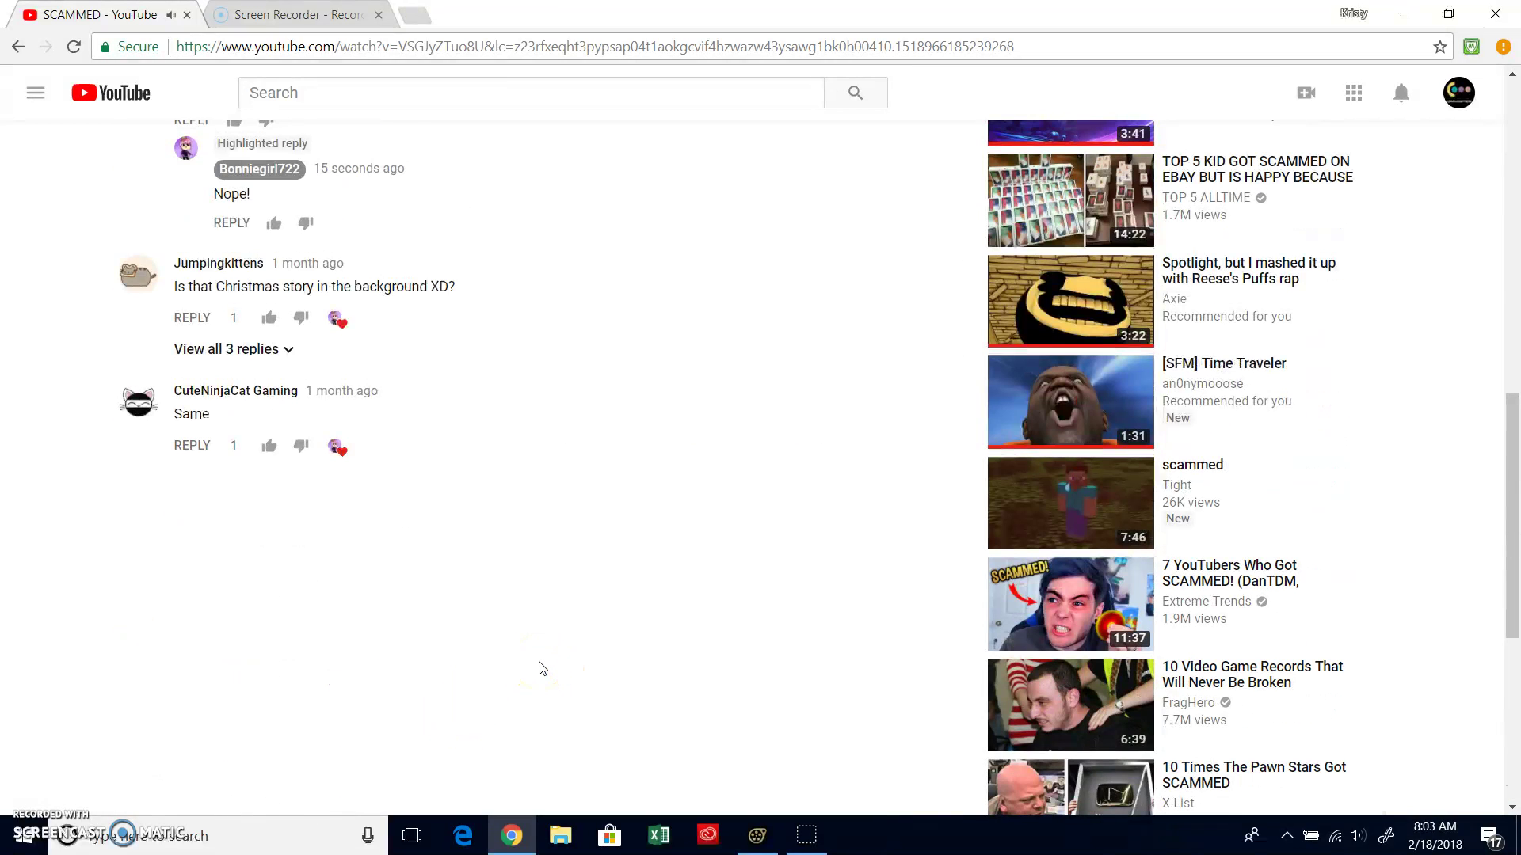
{"action": "scroll", "coordinate": [539, 667], "scroll_direction": "up", "scroll_amount": 3}
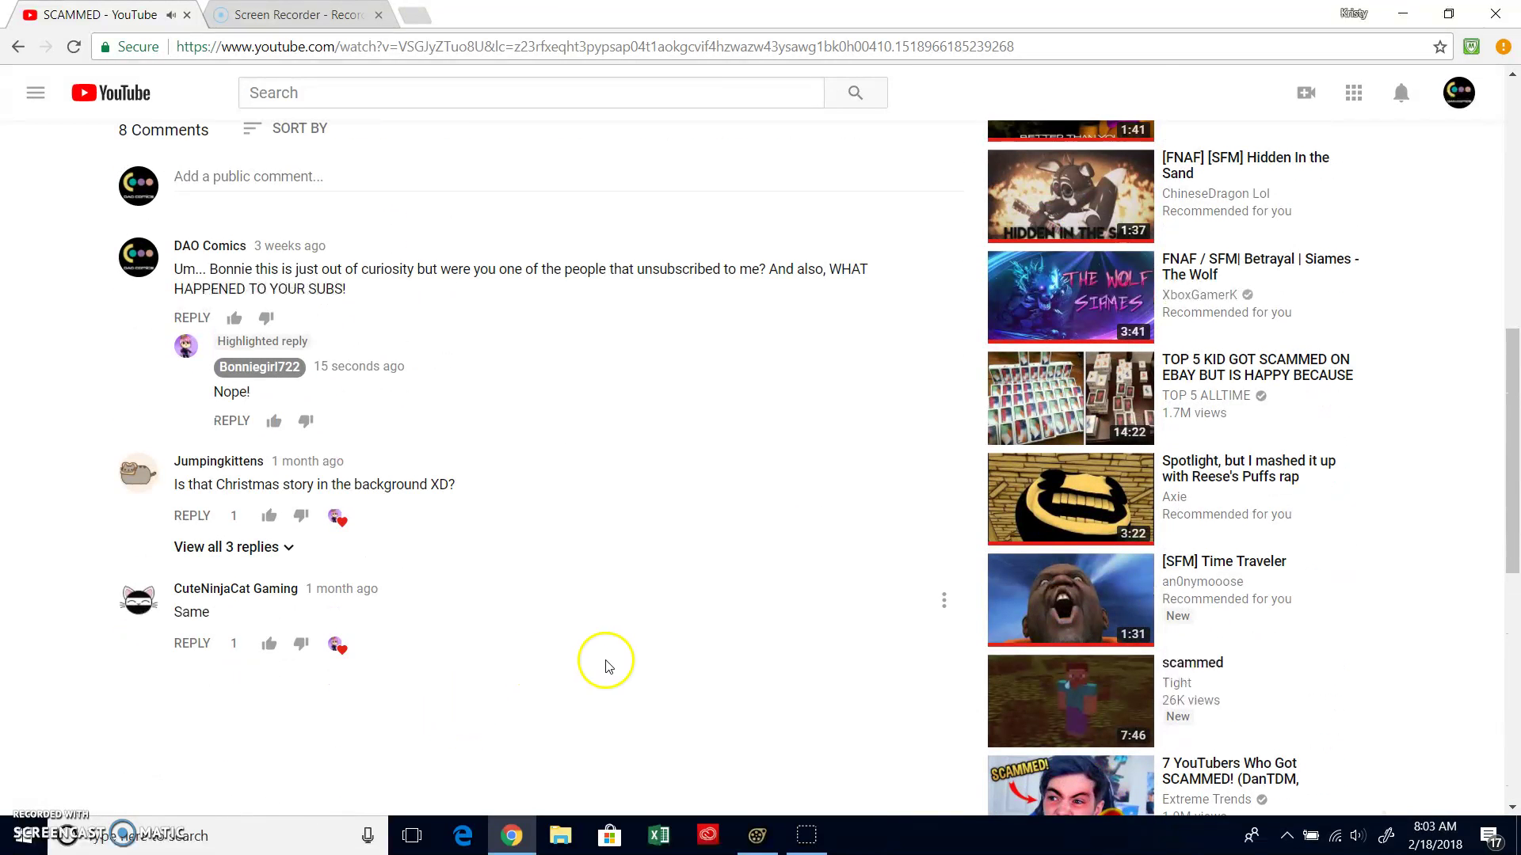
{"action": "mouse_move", "coordinate": [1056, 607]}
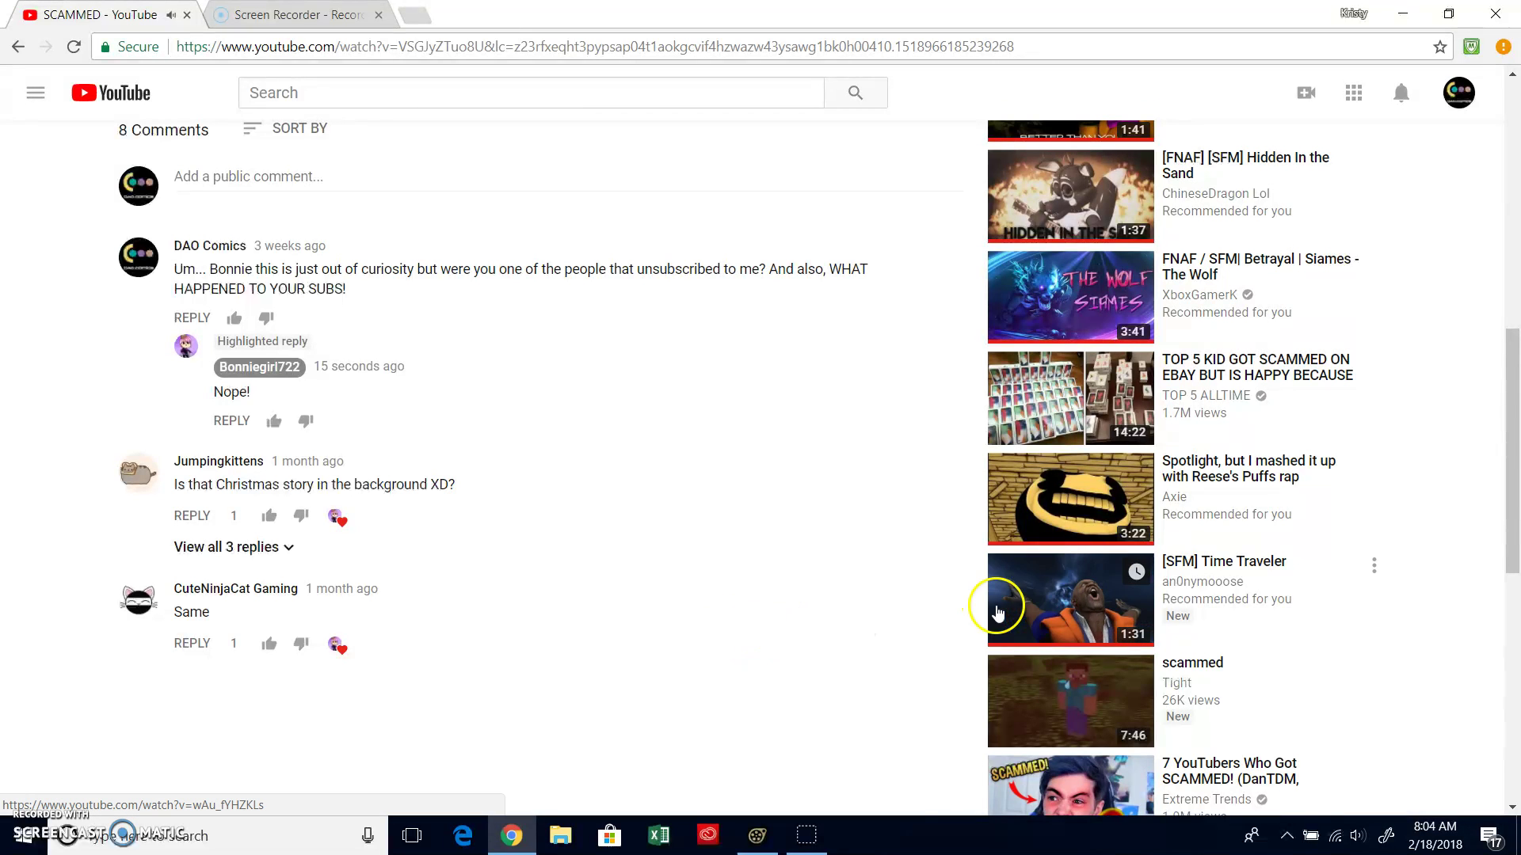
{"action": "scroll", "coordinate": [868, 640], "scroll_direction": "up", "scroll_amount": 3}
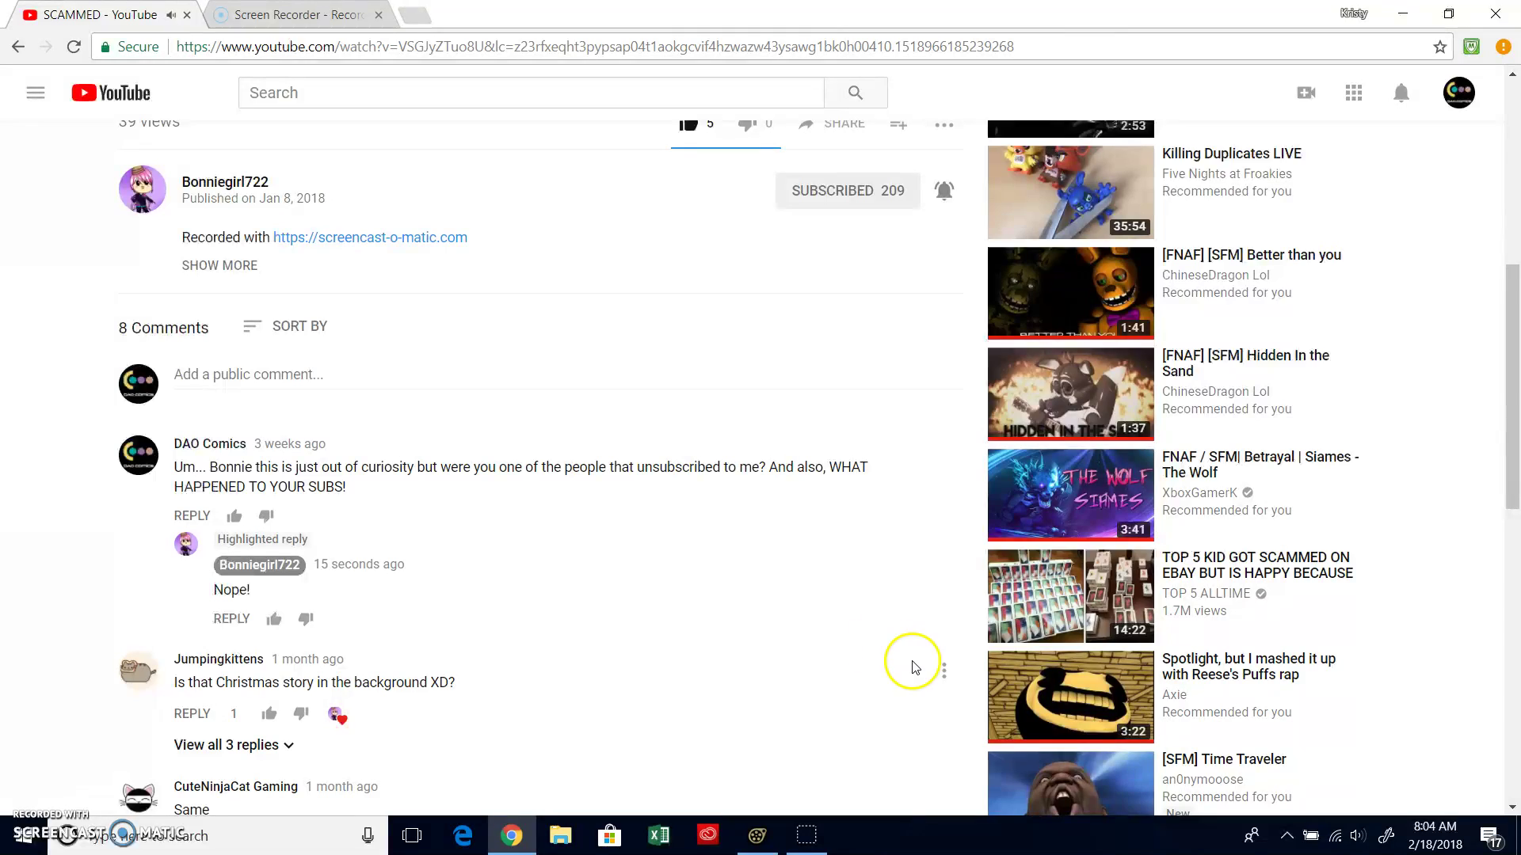
{"action": "scroll", "coordinate": [919, 666], "scroll_direction": "down", "scroll_amount": 4}
{"action": "mouse_move", "coordinate": [1069, 495]}
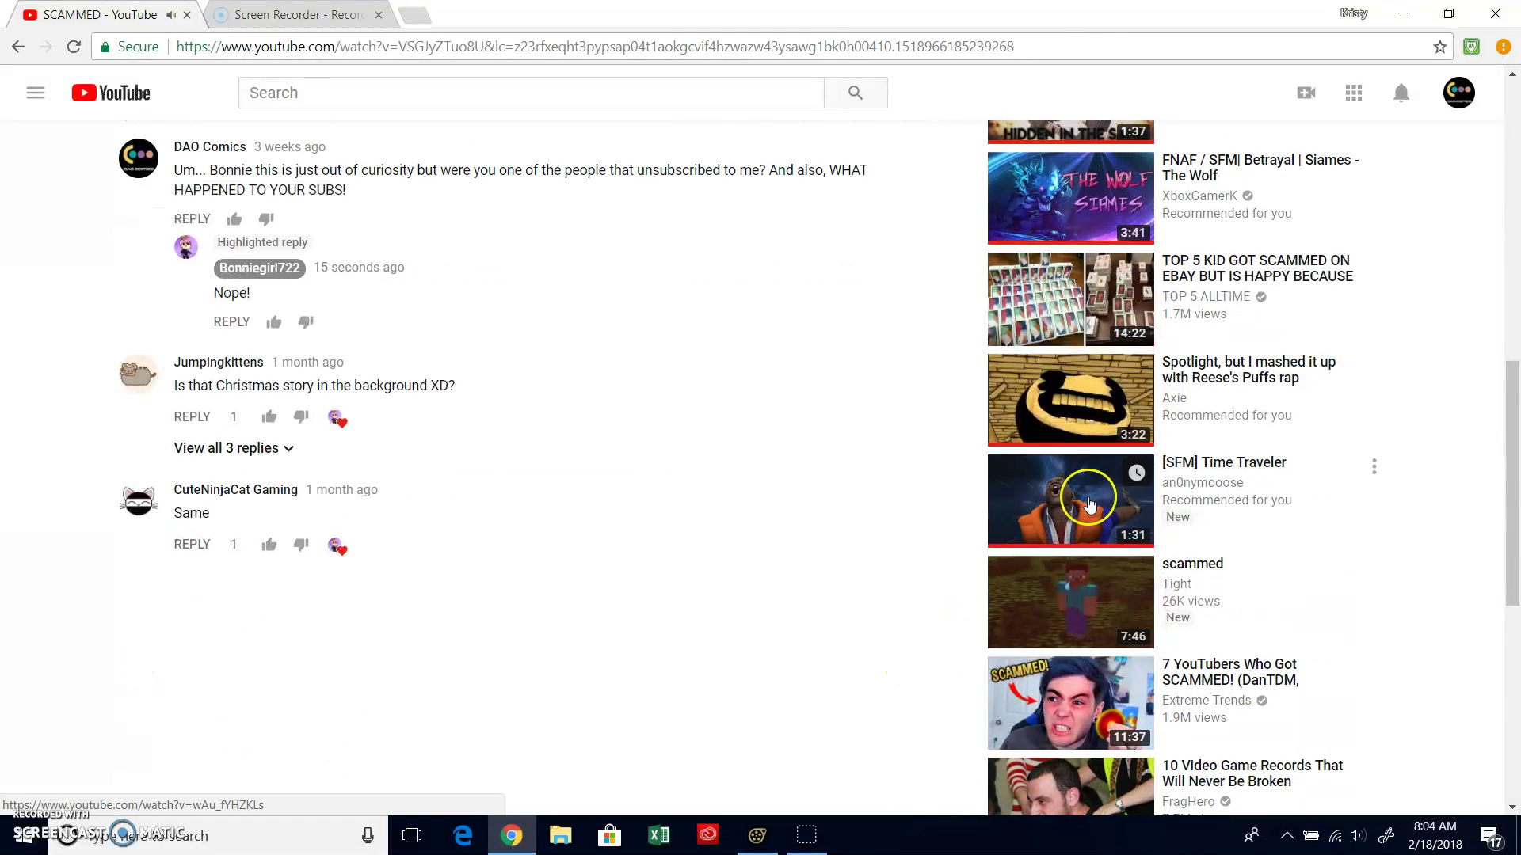
{"action": "scroll", "coordinate": [1089, 505], "scroll_direction": "up", "scroll_amount": 6}
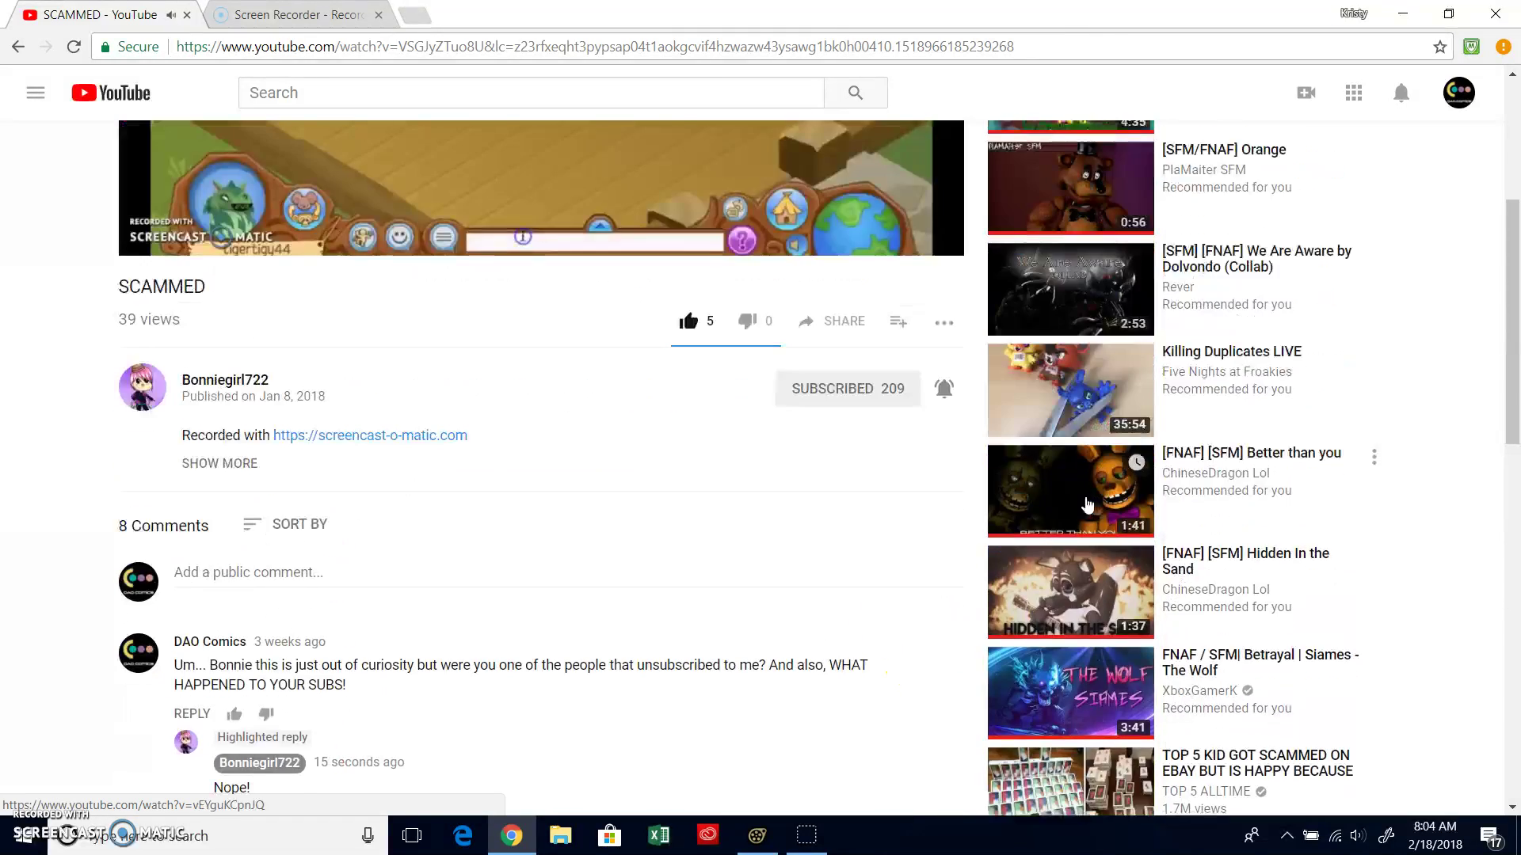
{"action": "scroll", "coordinate": [1088, 505], "scroll_direction": "up", "scroll_amount": 5}
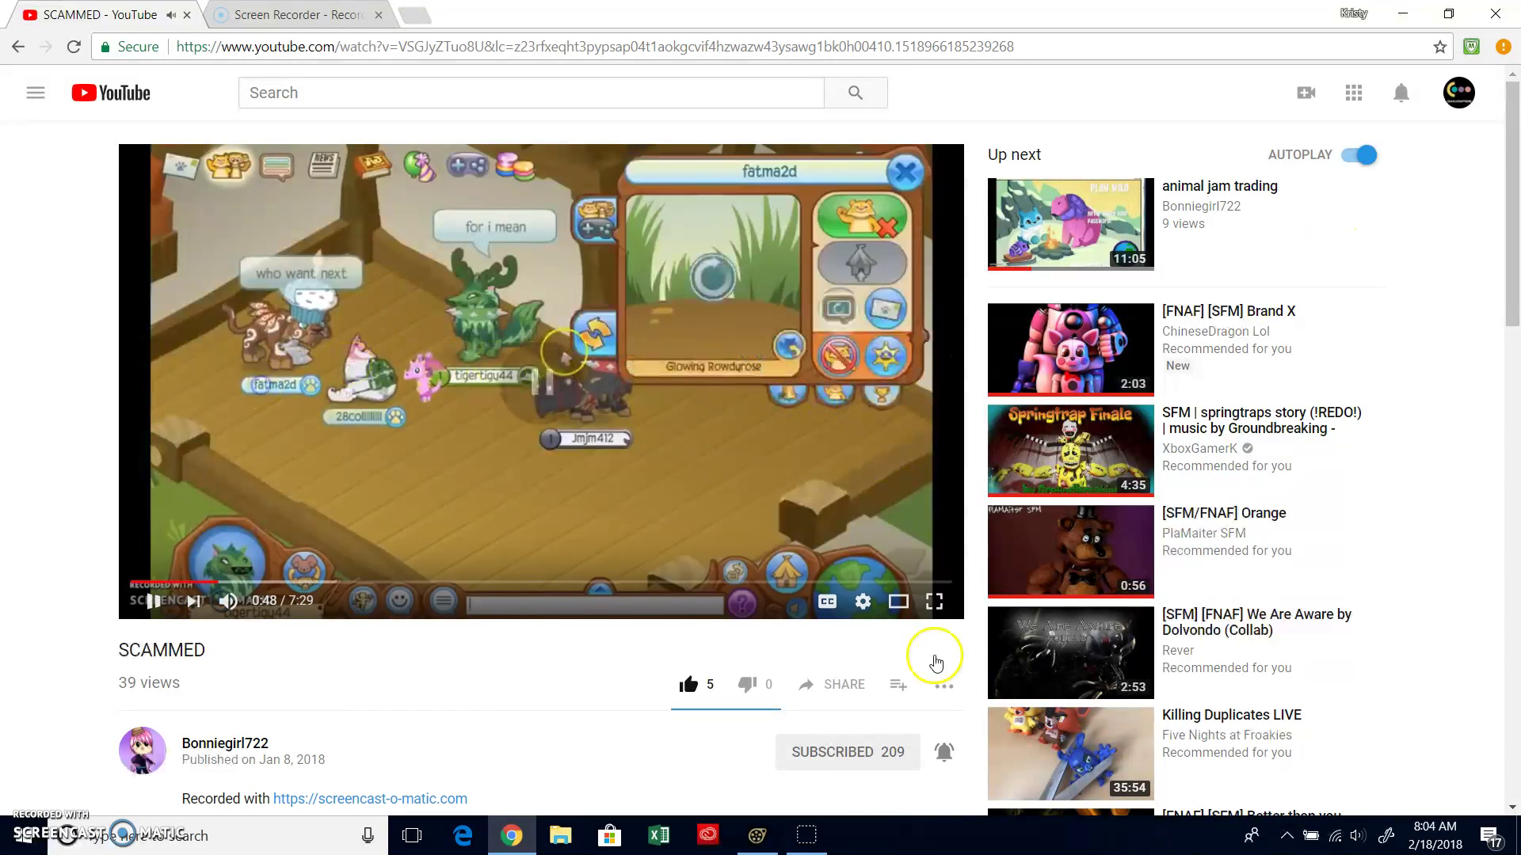
- Switch back to Source Filmmaker and pull camera1 away from the eye to a wide view of all the characters
{"action": "left_click", "coordinate": [765, 835]}
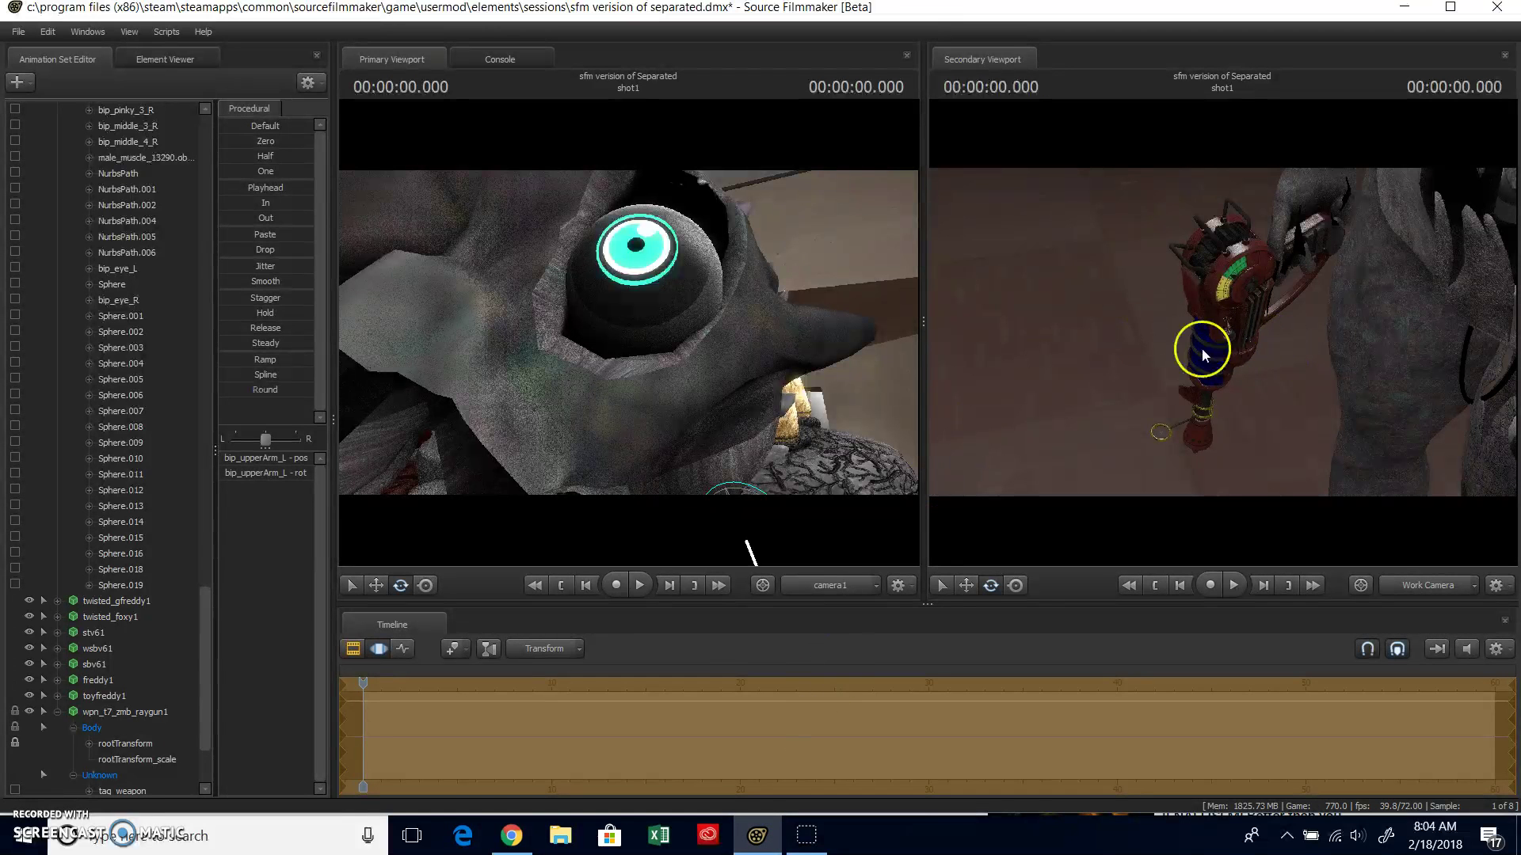
{"action": "key", "text": "s"}
{"action": "mouse_move", "coordinate": [628, 333]}
{"action": "left_mouse_down"}
{"action": "mouse_move", "coordinate": [590, 369]}
{"action": "mouse_move", "coordinate": [507, 384]}
{"action": "mouse_move", "coordinate": [628, 333]}
{"action": "left_mouse_up"}
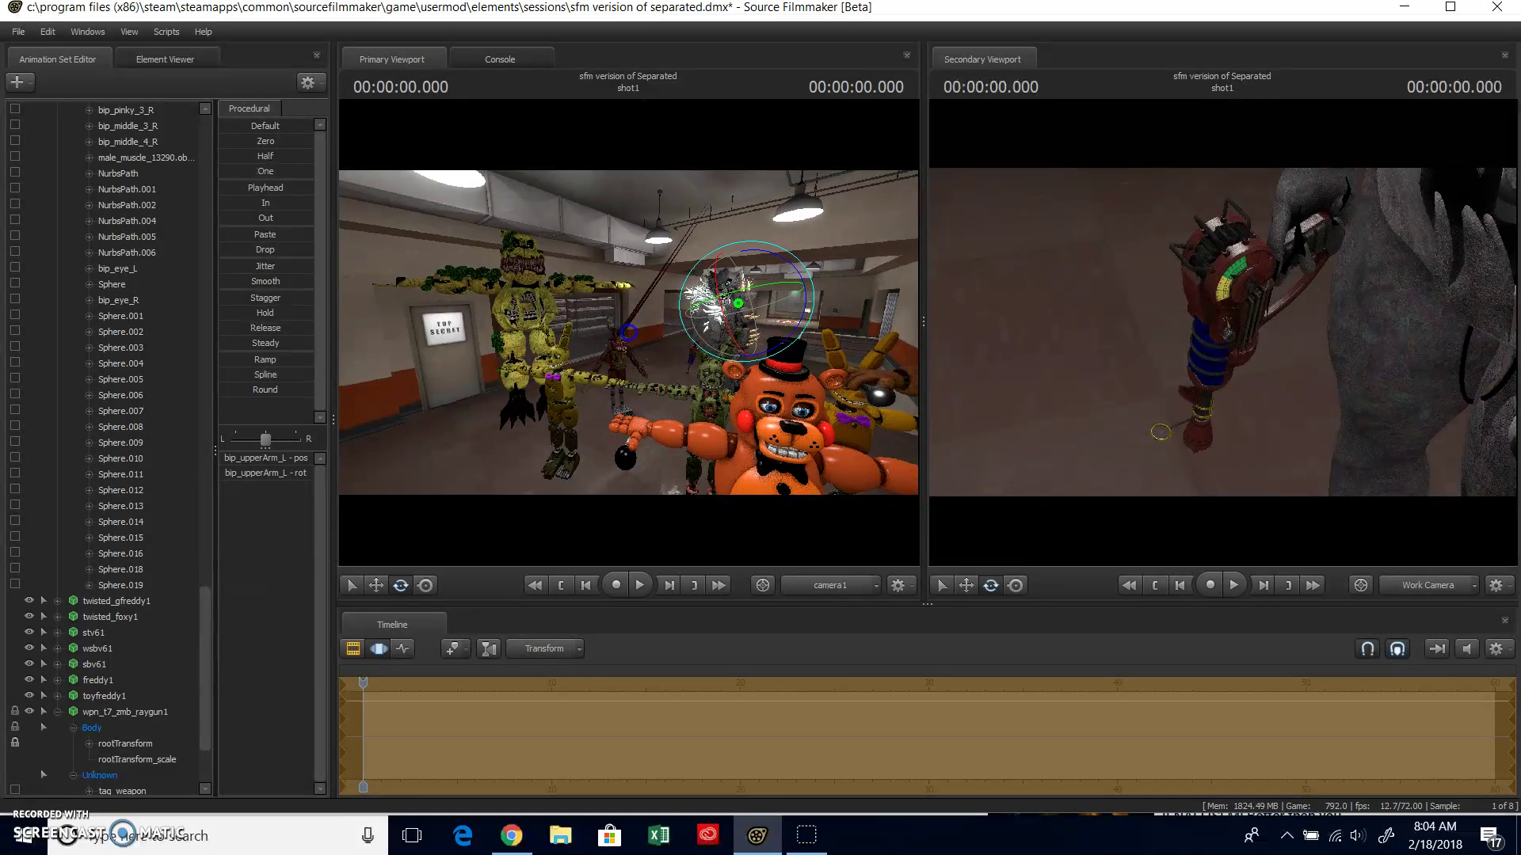
- Start creating an animation set for a new model and browse to the stealthclobber model folder
{"action": "left_click", "coordinate": [19, 81]}
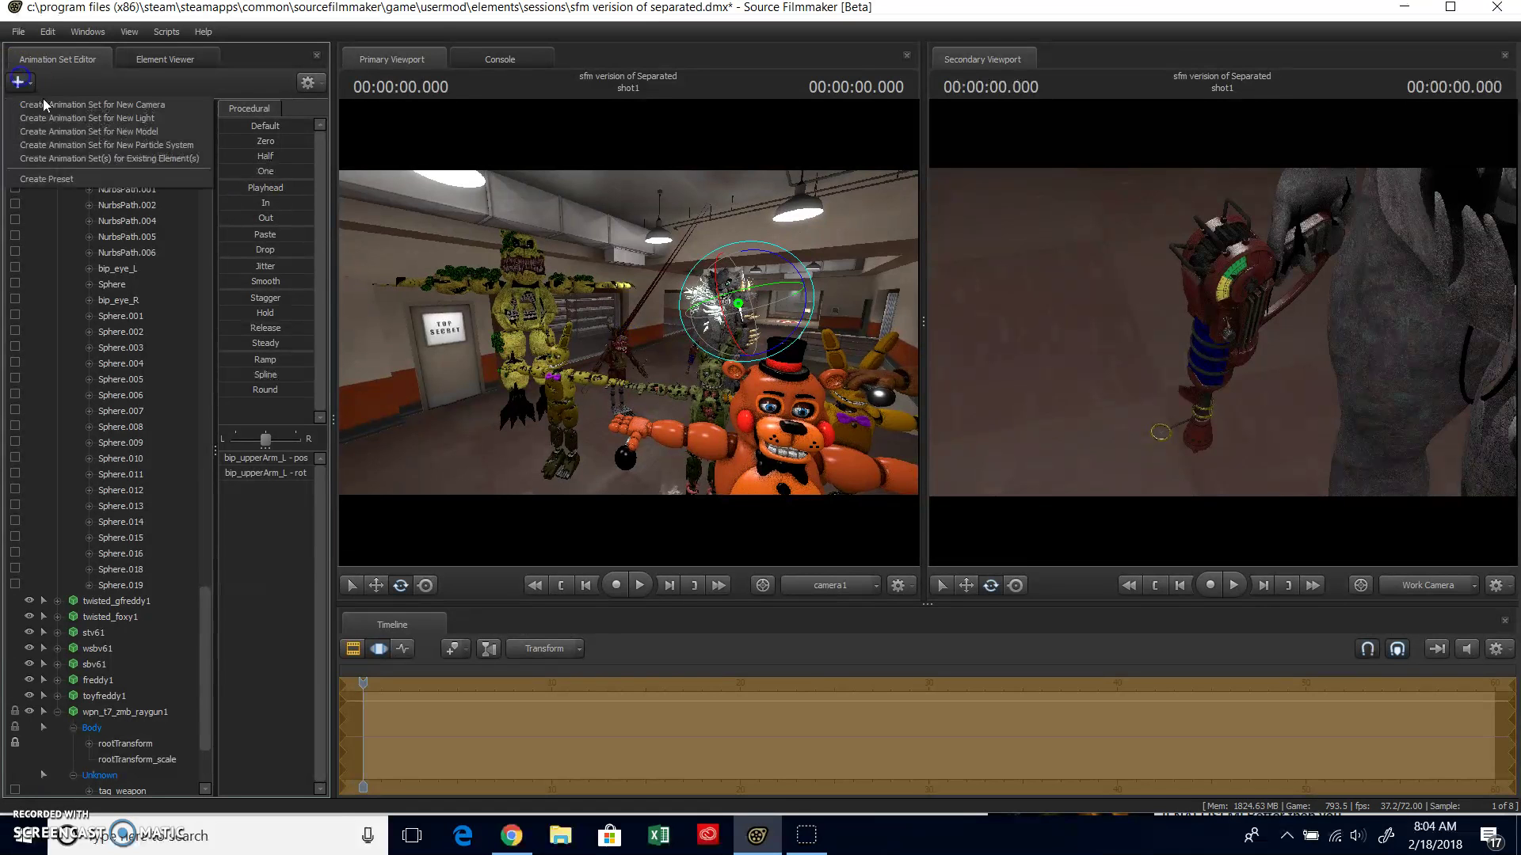
{"action": "left_click", "coordinate": [99, 132]}
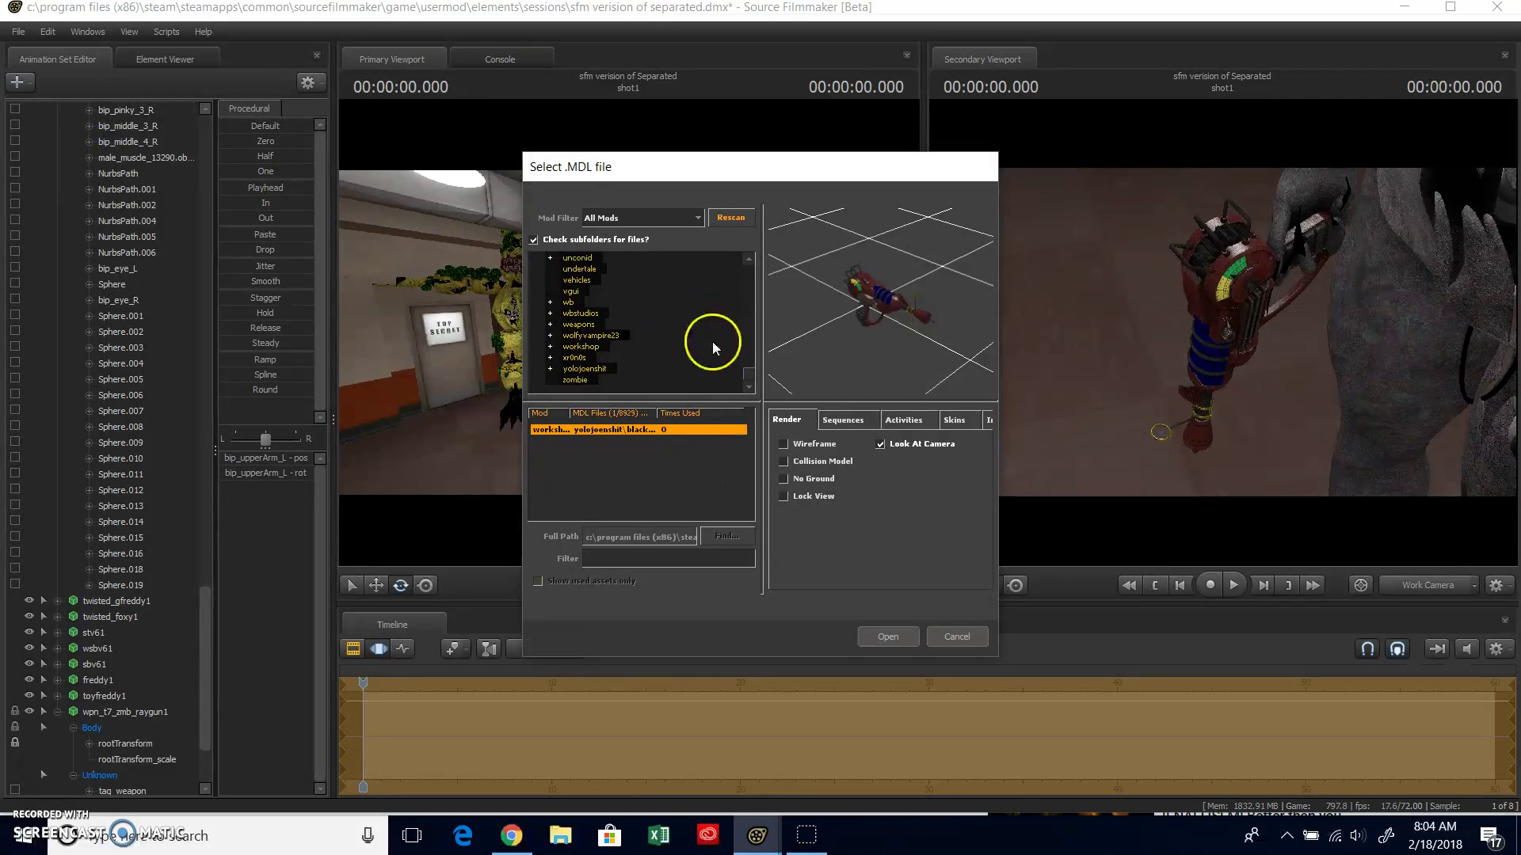
{"action": "scroll", "coordinate": [683, 345], "scroll_direction": "up", "scroll_amount": 3}
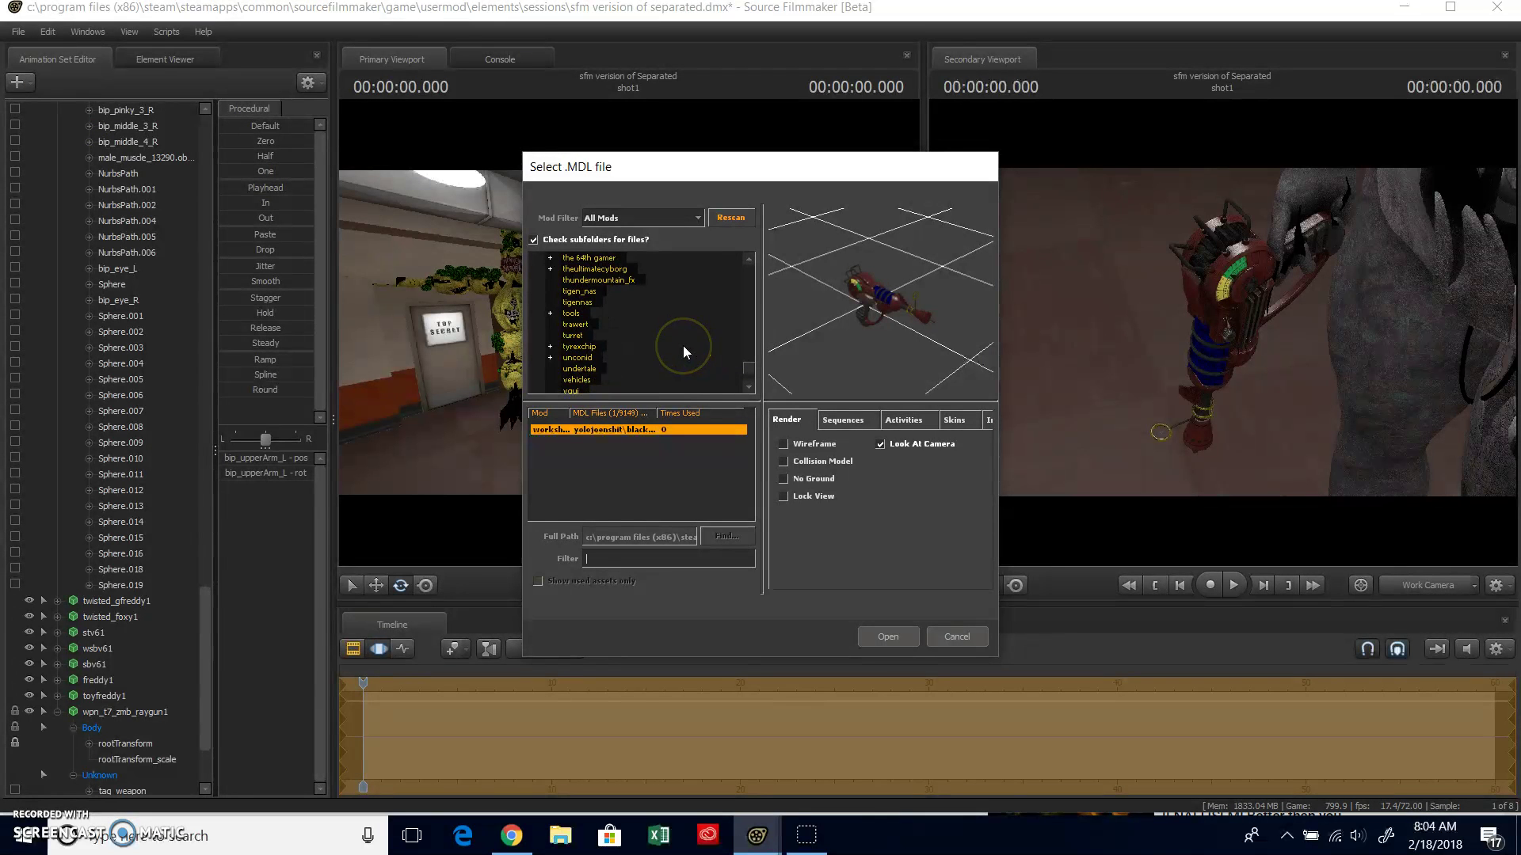
{"action": "scroll", "coordinate": [684, 347], "scroll_direction": "down", "scroll_amount": 2}
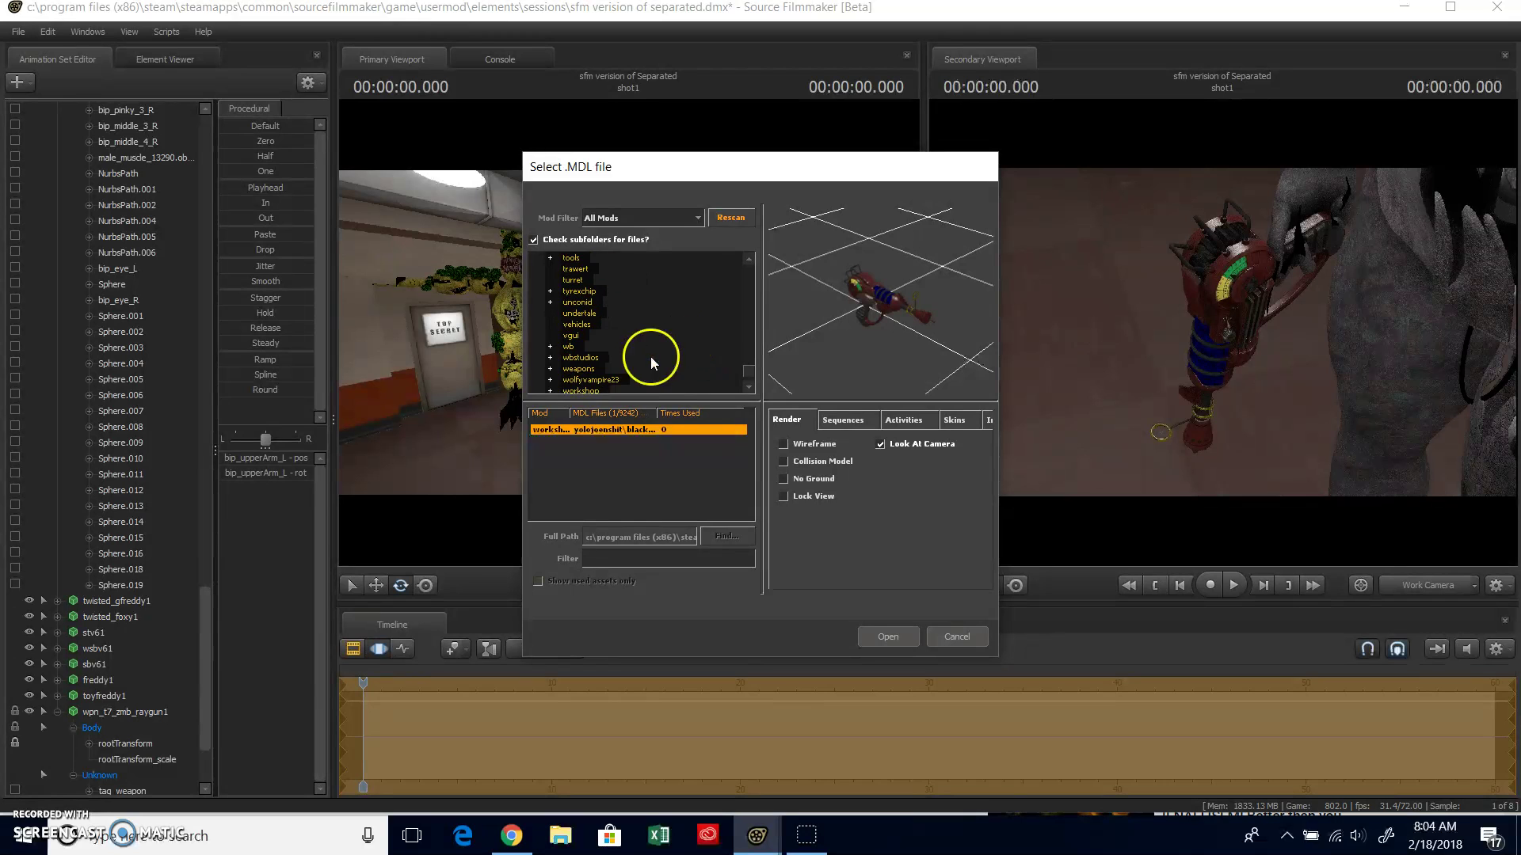
{"action": "scroll", "coordinate": [641, 366], "scroll_direction": "up", "scroll_amount": 3}
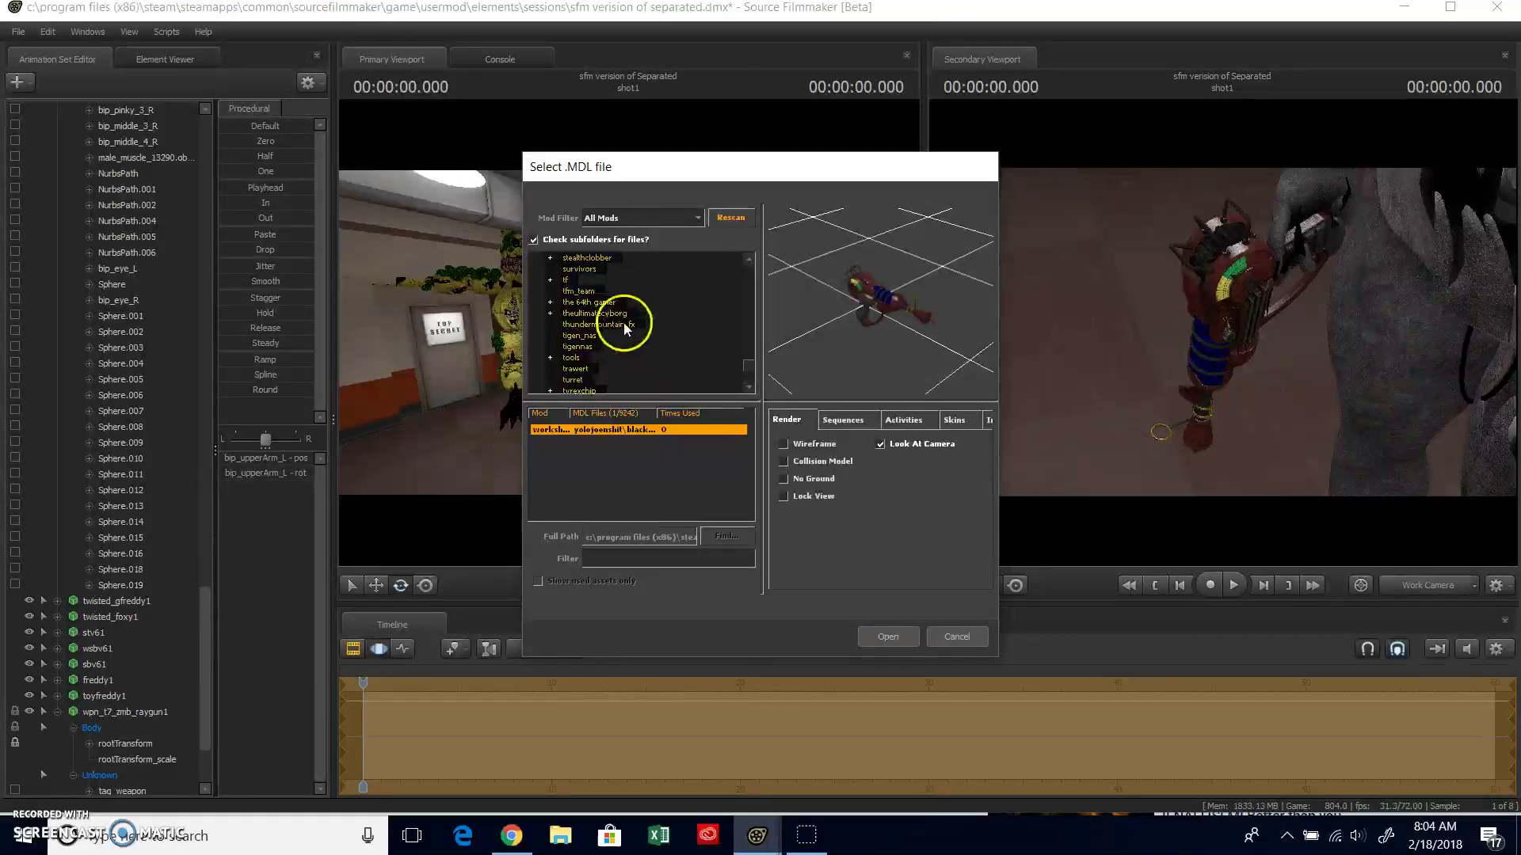
{"action": "left_click", "coordinate": [597, 259]}
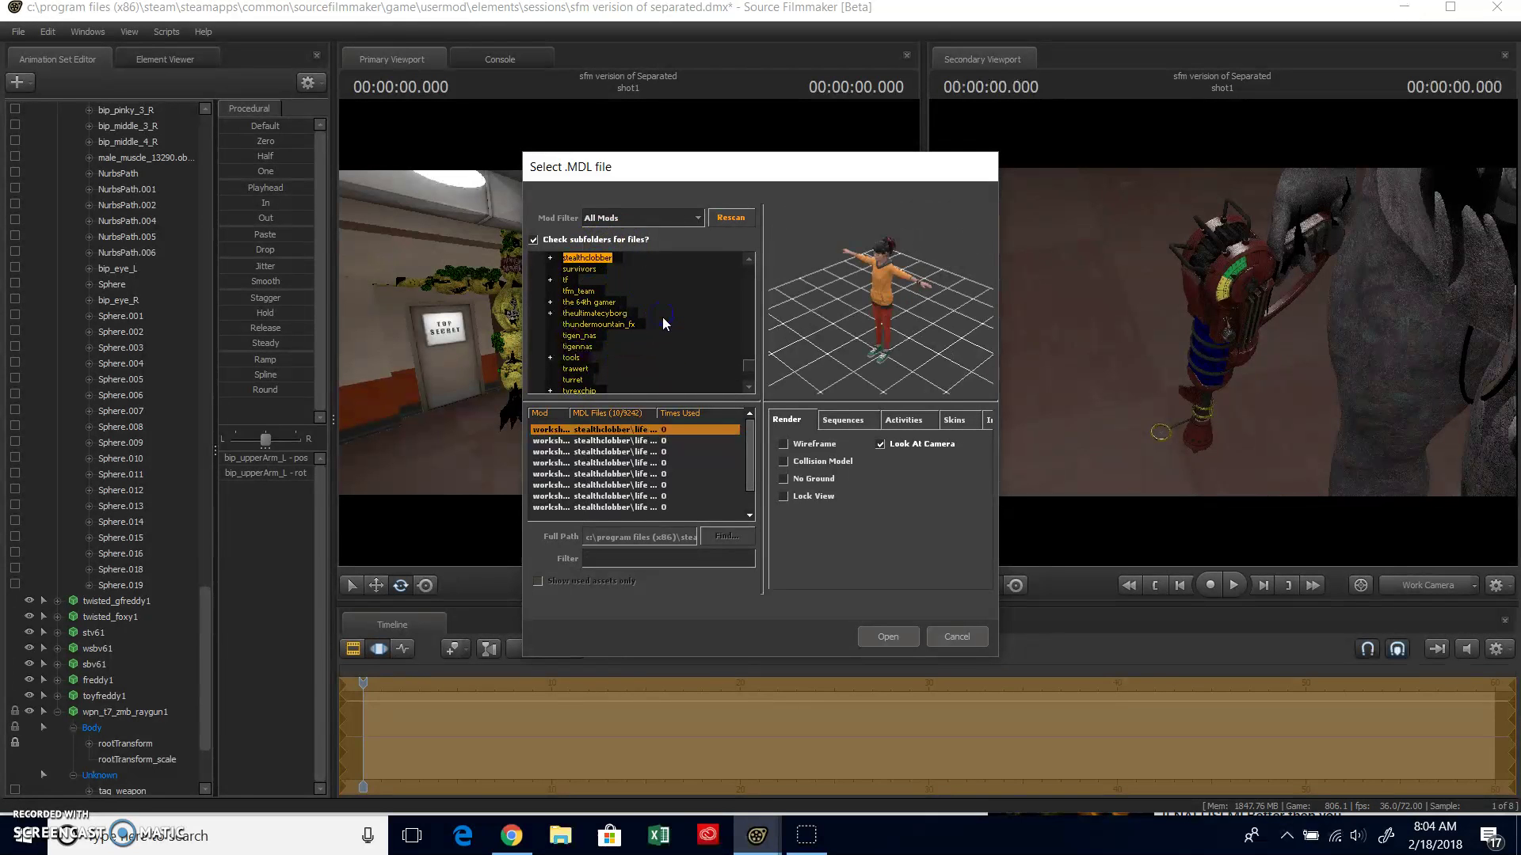
- Preview the models in the stealthclobber folder one after another to compare the available human characters
{"action": "left_click", "coordinate": [643, 441]}
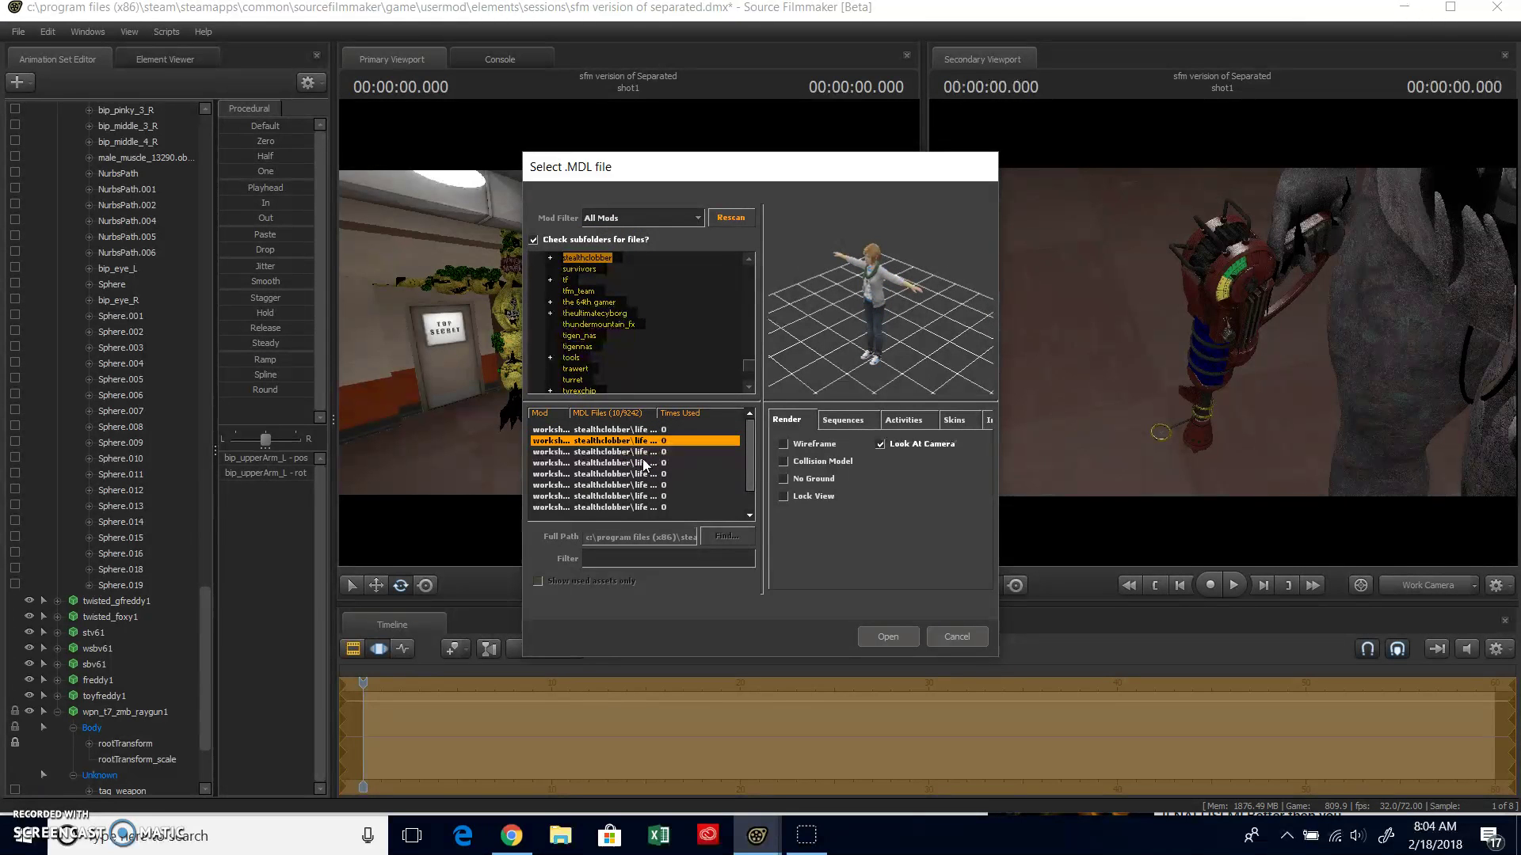
{"action": "left_click", "coordinate": [642, 452]}
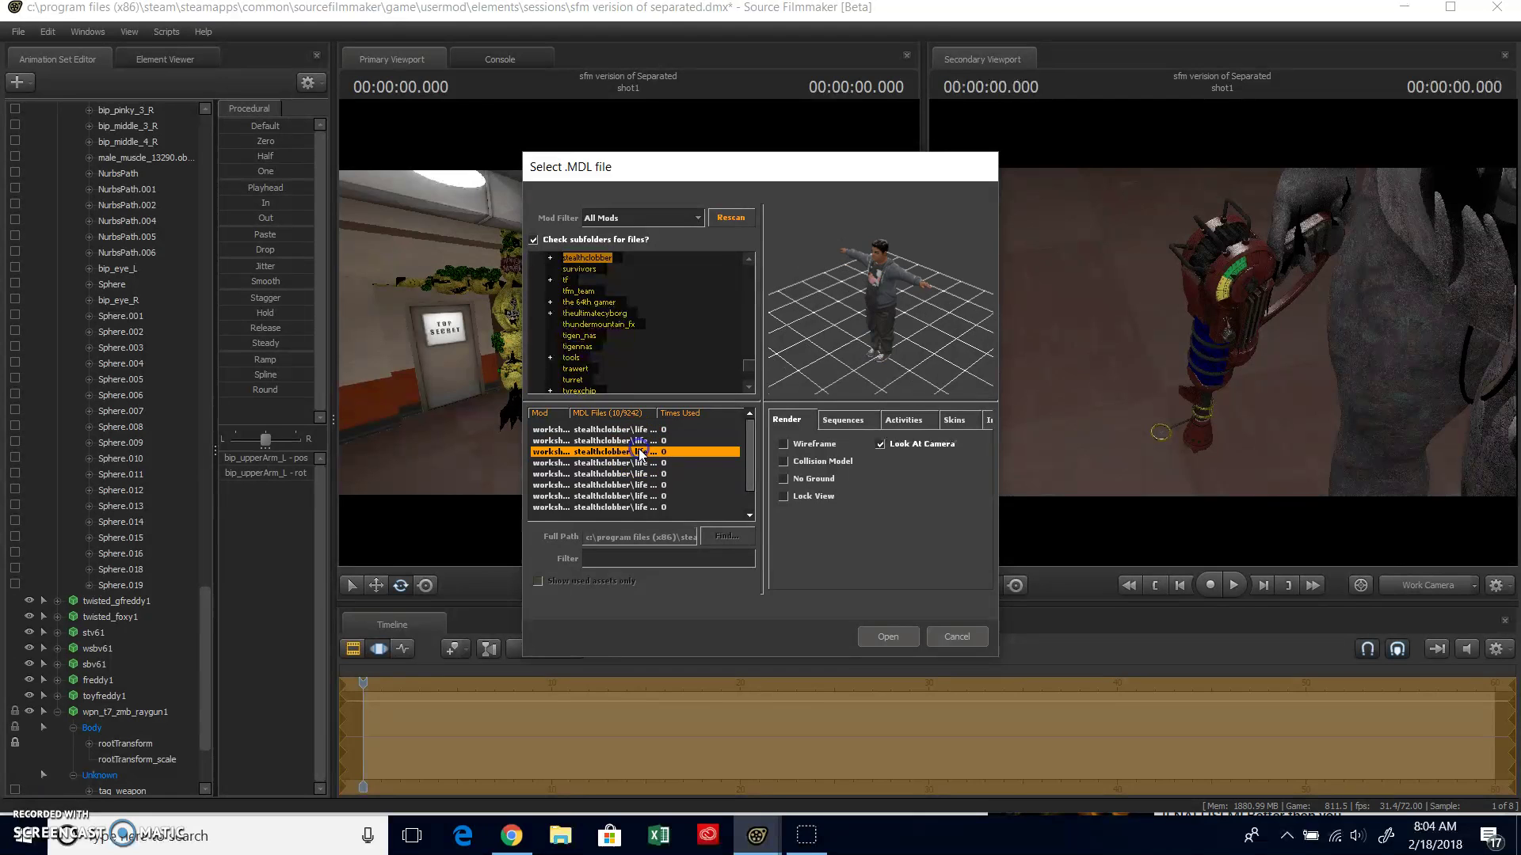
{"action": "left_click", "coordinate": [640, 464]}
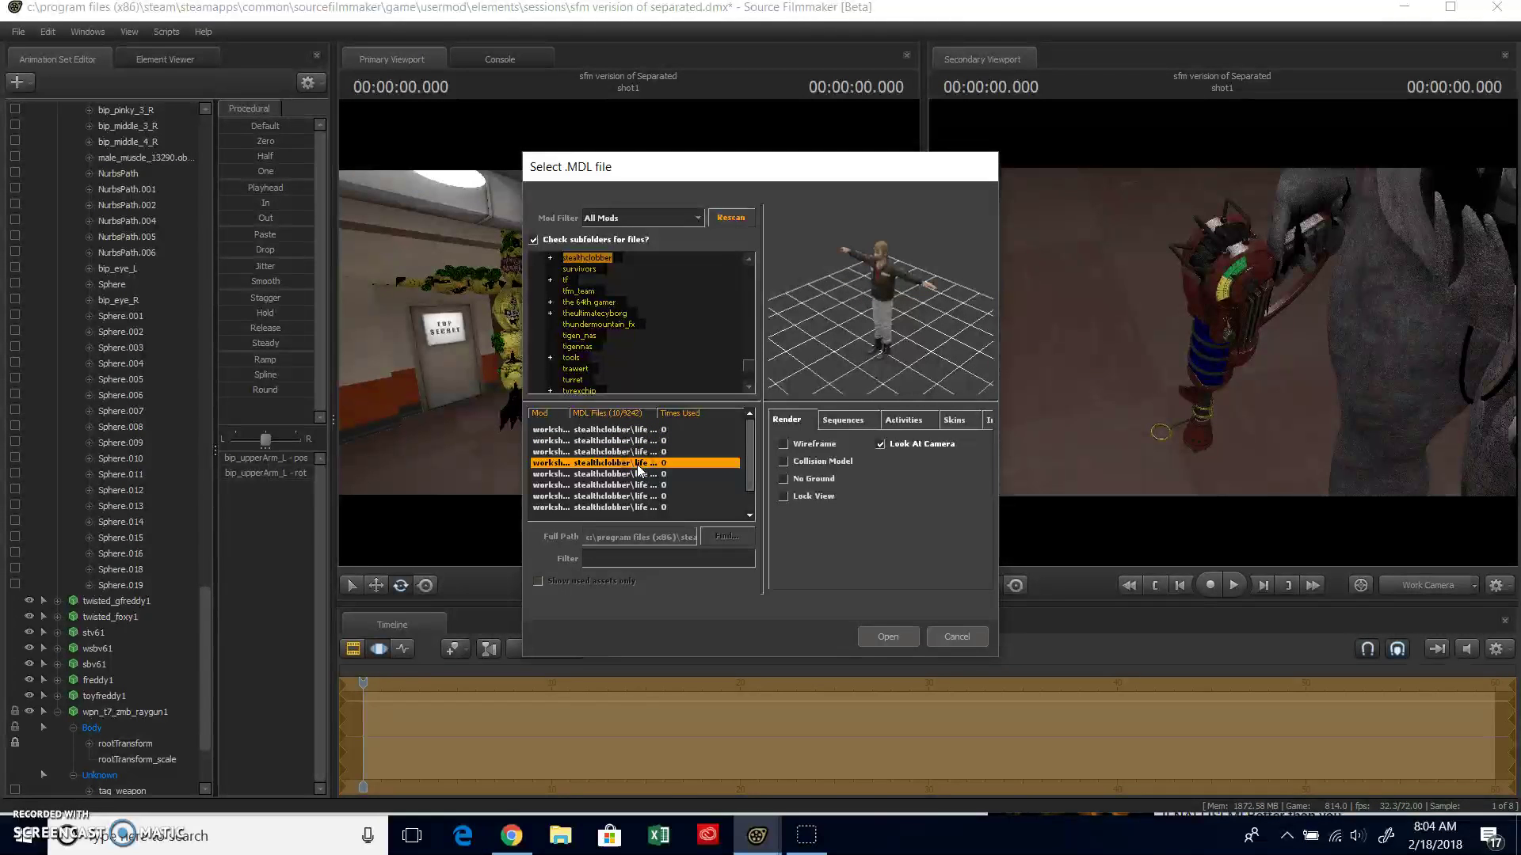
{"action": "left_click", "coordinate": [636, 475]}
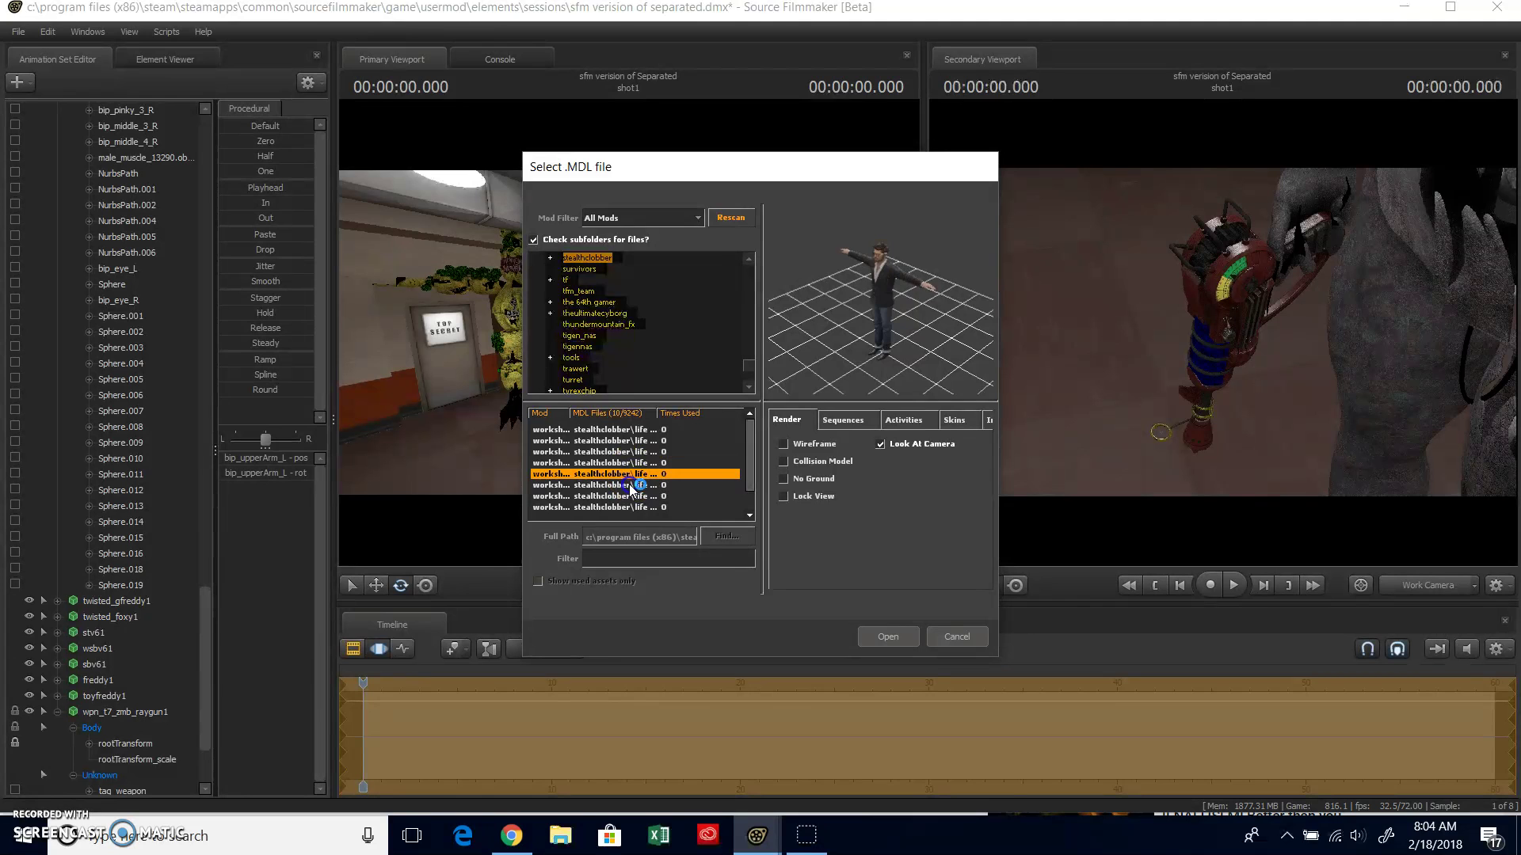
{"action": "left_click", "coordinate": [631, 485]}
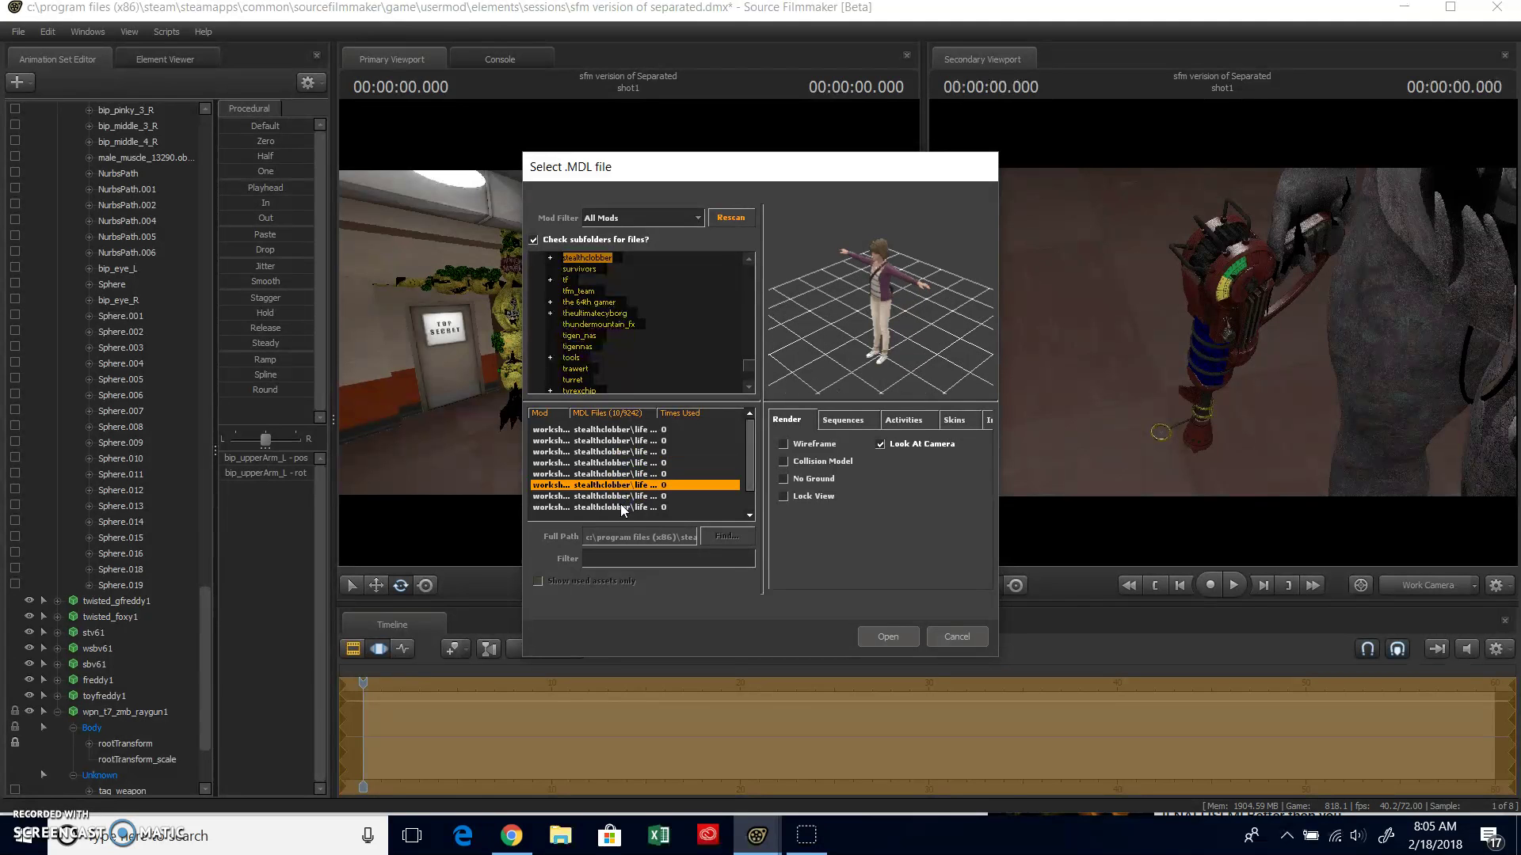
{"action": "left_click", "coordinate": [626, 496]}
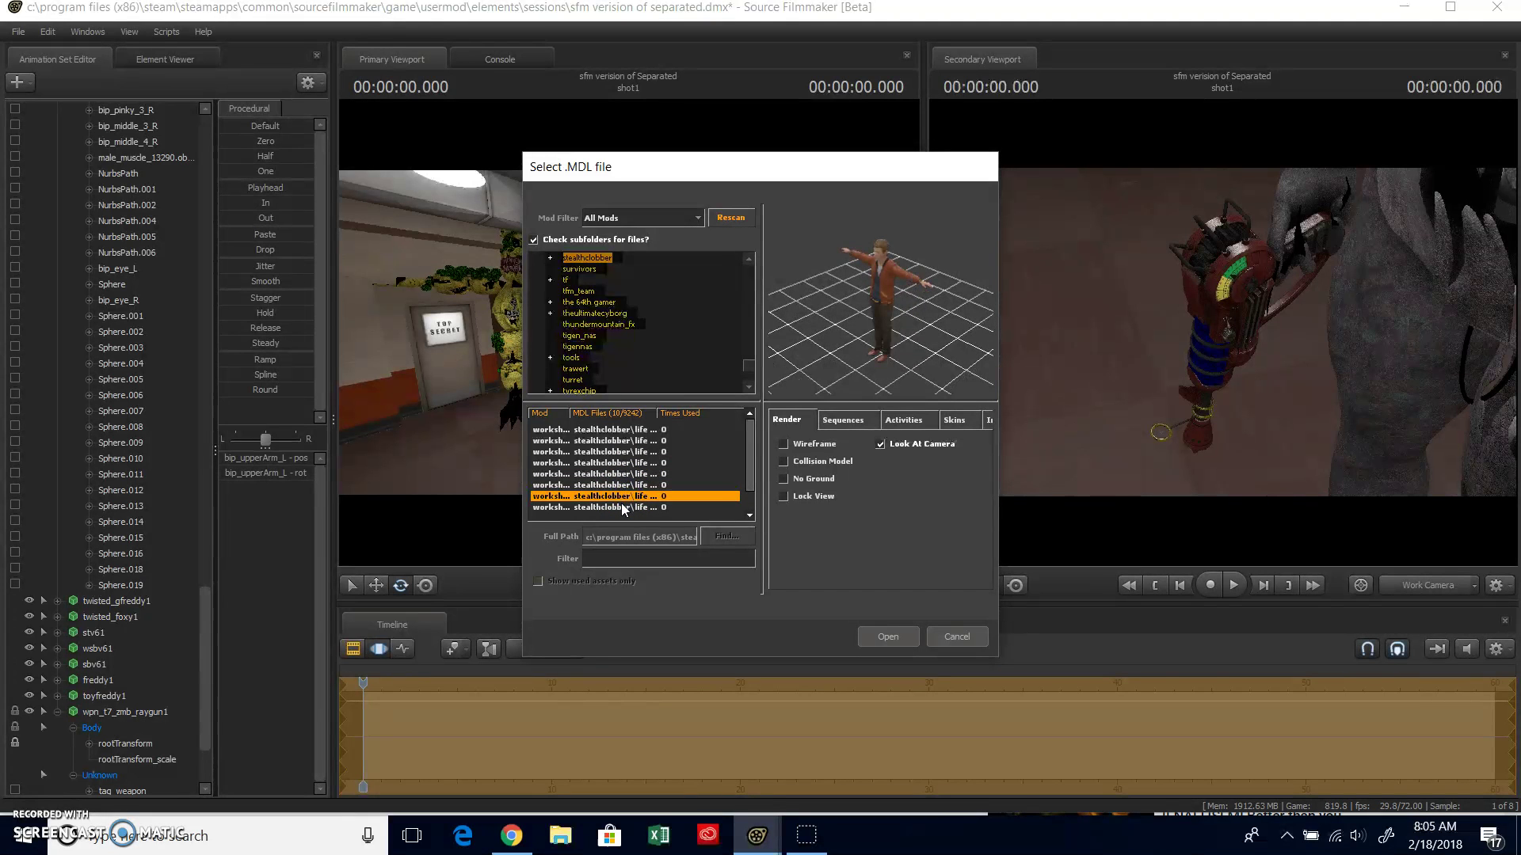
{"action": "left_click", "coordinate": [621, 503]}
{"action": "scroll", "coordinate": [634, 488], "scroll_direction": "down", "scroll_amount": 1}
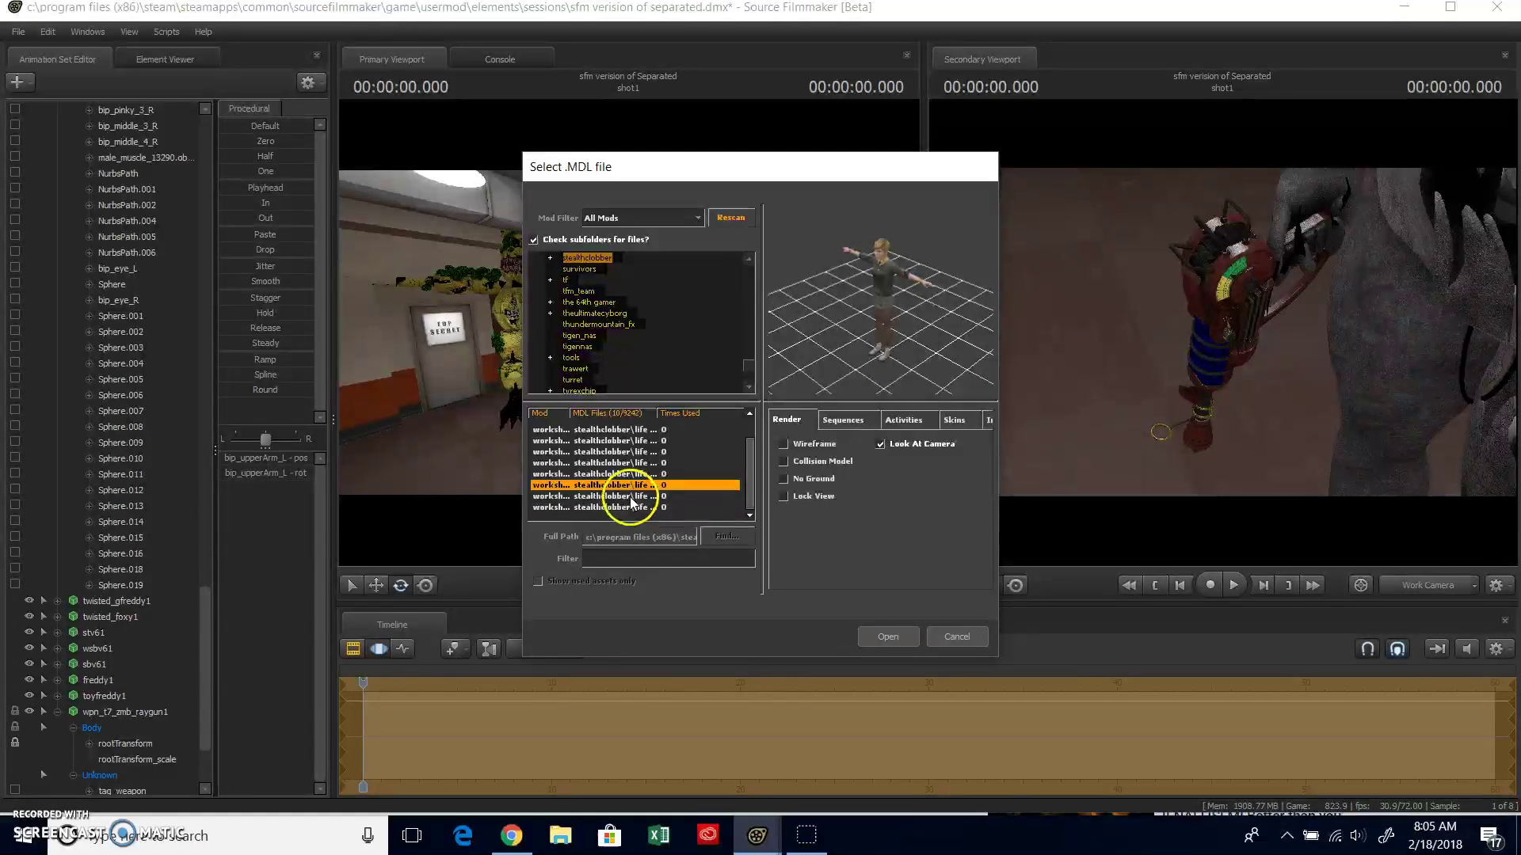
{"action": "left_click", "coordinate": [632, 497]}
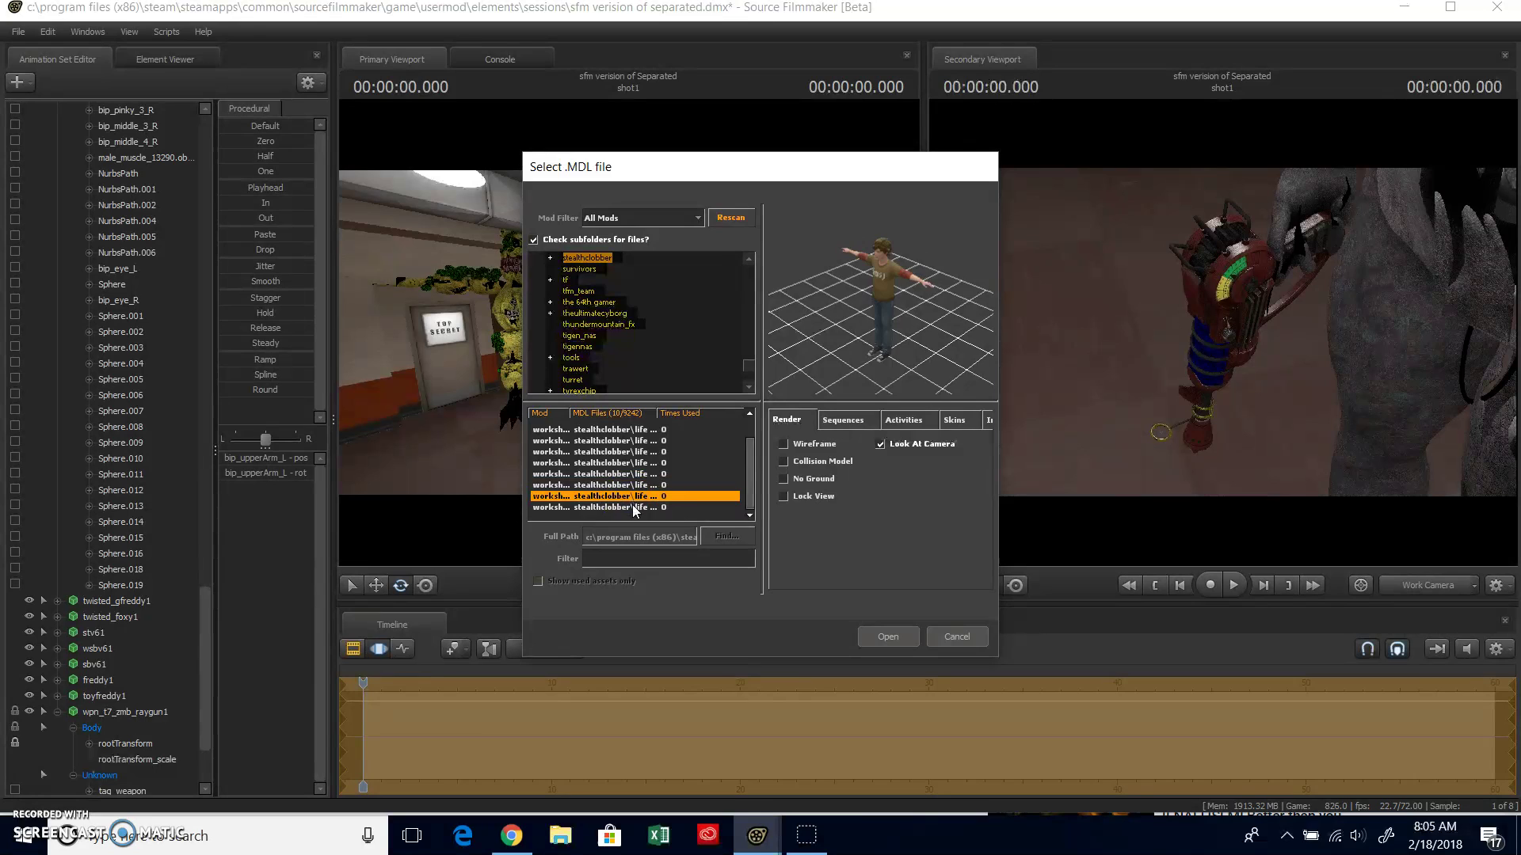
{"action": "left_click", "coordinate": [633, 507]}
{"action": "scroll", "coordinate": [633, 511], "scroll_direction": "up", "scroll_amount": 1}
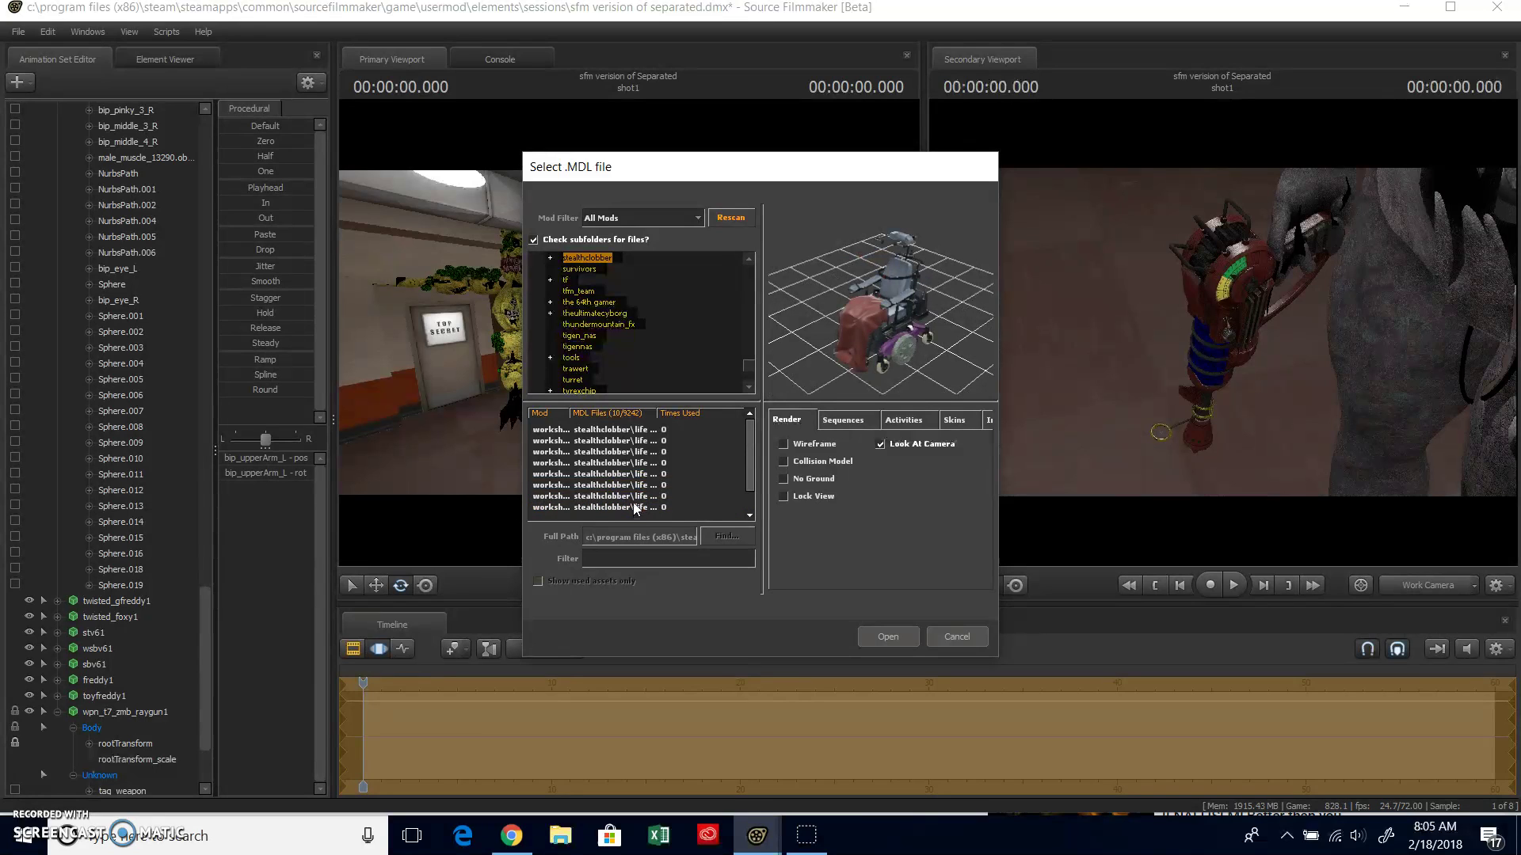
- Add the second stealthclobber model, the blond character in a light jacket and jeans, to the scene
{"action": "left_click", "coordinate": [644, 474]}
{"action": "key", "text": "Up"}
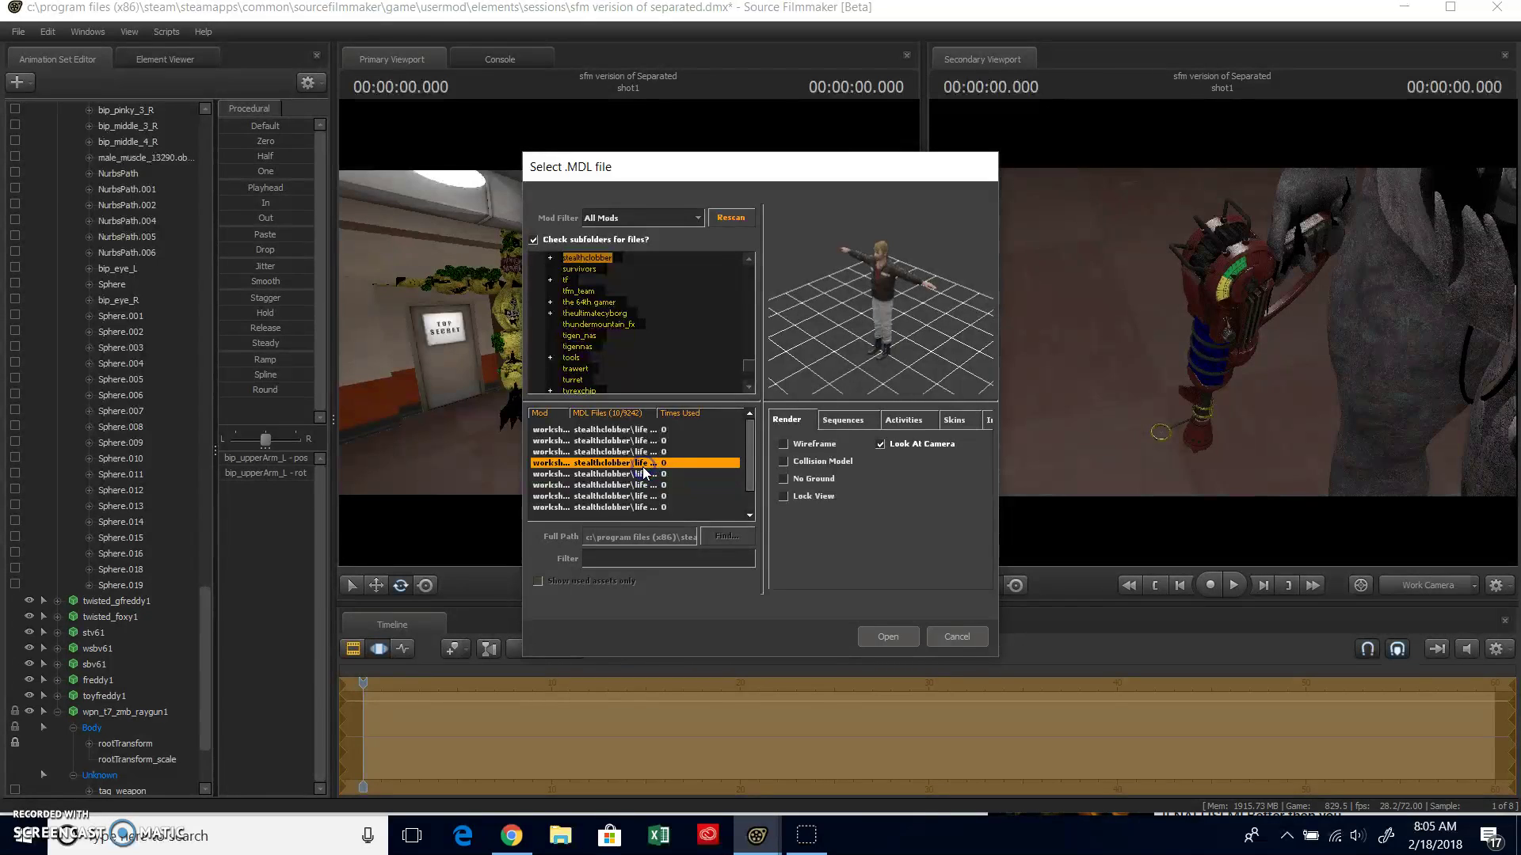
{"action": "key", "text": "Up"}
{"action": "left_click", "coordinate": [656, 431]}
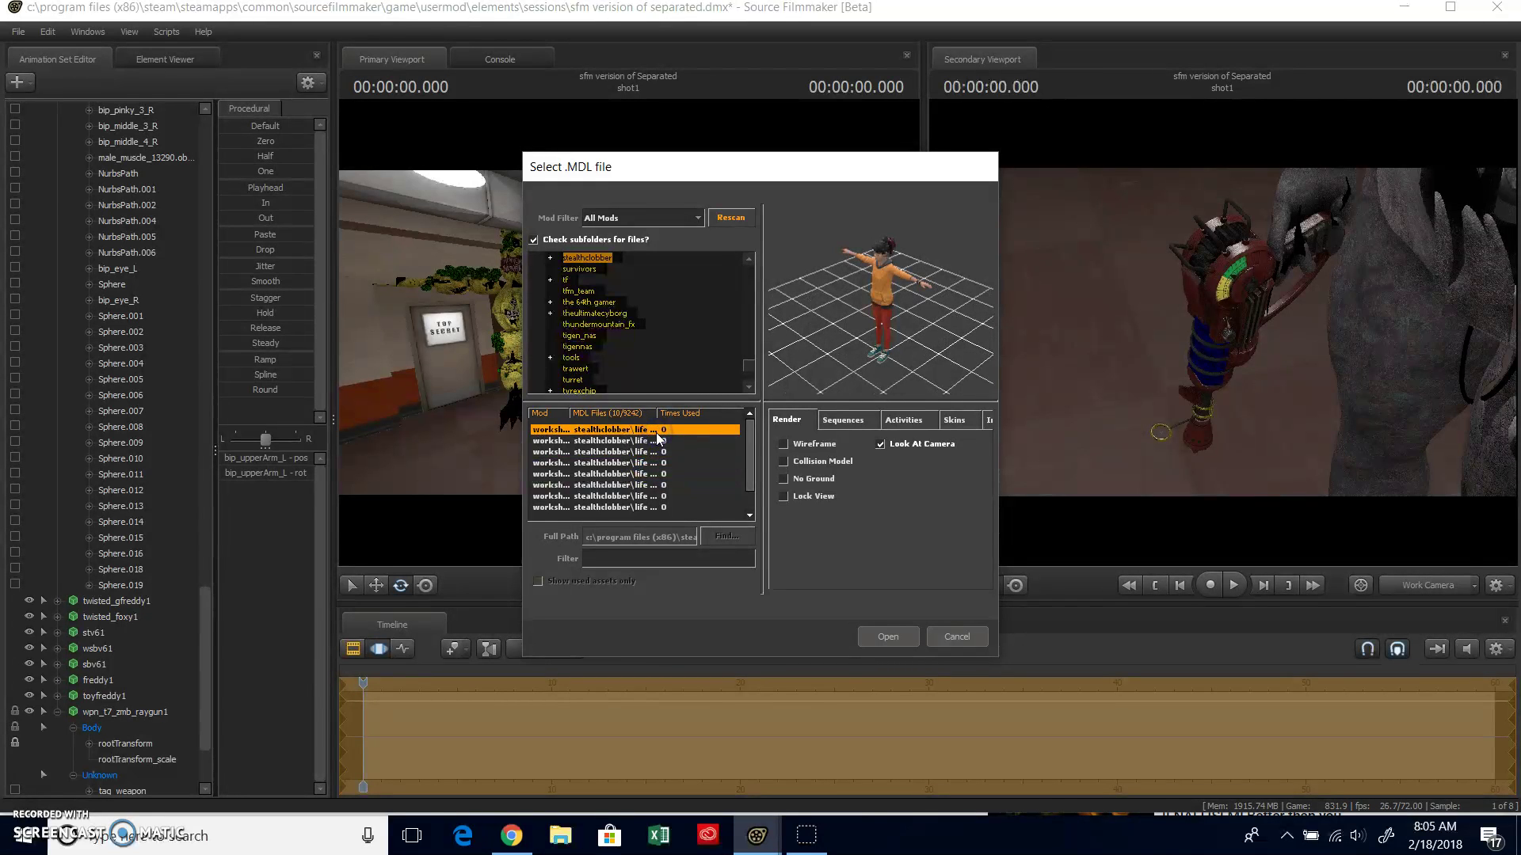
{"action": "left_click", "coordinate": [657, 441]}
{"action": "left_click", "coordinate": [891, 644]}
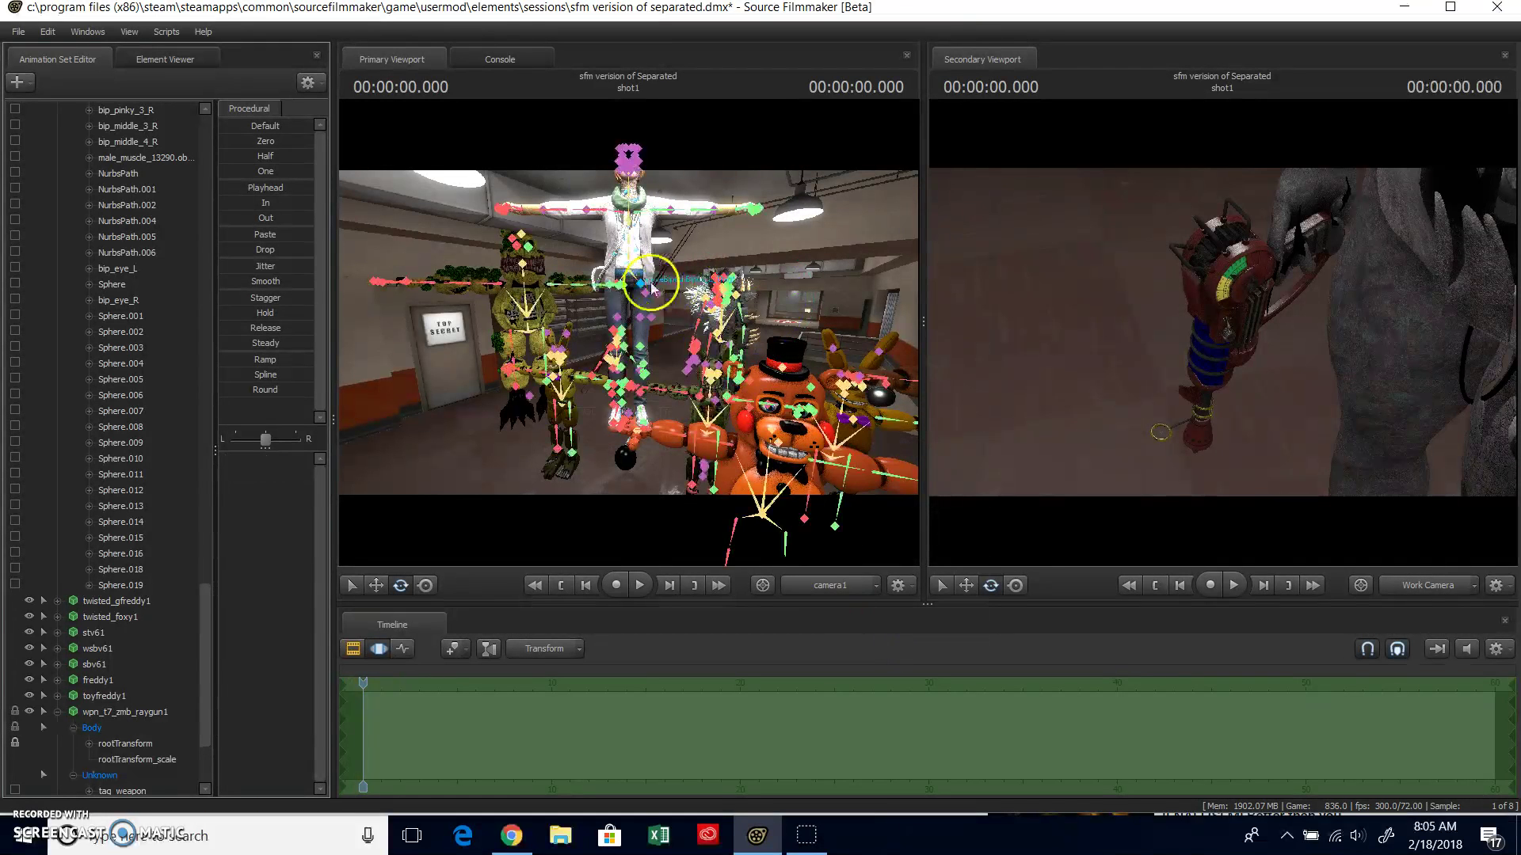
- Move the new human character's Bip01_Pelvis slightly downward
{"action": "left_click", "coordinate": [629, 271]}
{"action": "left_click", "coordinate": [377, 587]}
{"action": "mouse_move", "coordinate": [630, 231]}
{"action": "left_mouse_down"}
{"action": "mouse_move", "coordinate": [595, 298]}
{"action": "mouse_move", "coordinate": [678, 353]}
{"action": "mouse_move", "coordinate": [625, 346]}
{"action": "mouse_move", "coordinate": [691, 354]}
{"action": "mouse_move", "coordinate": [638, 344]}
{"action": "mouse_move", "coordinate": [649, 355]}
{"action": "mouse_move", "coordinate": [627, 253]}
{"action": "left_mouse_up"}
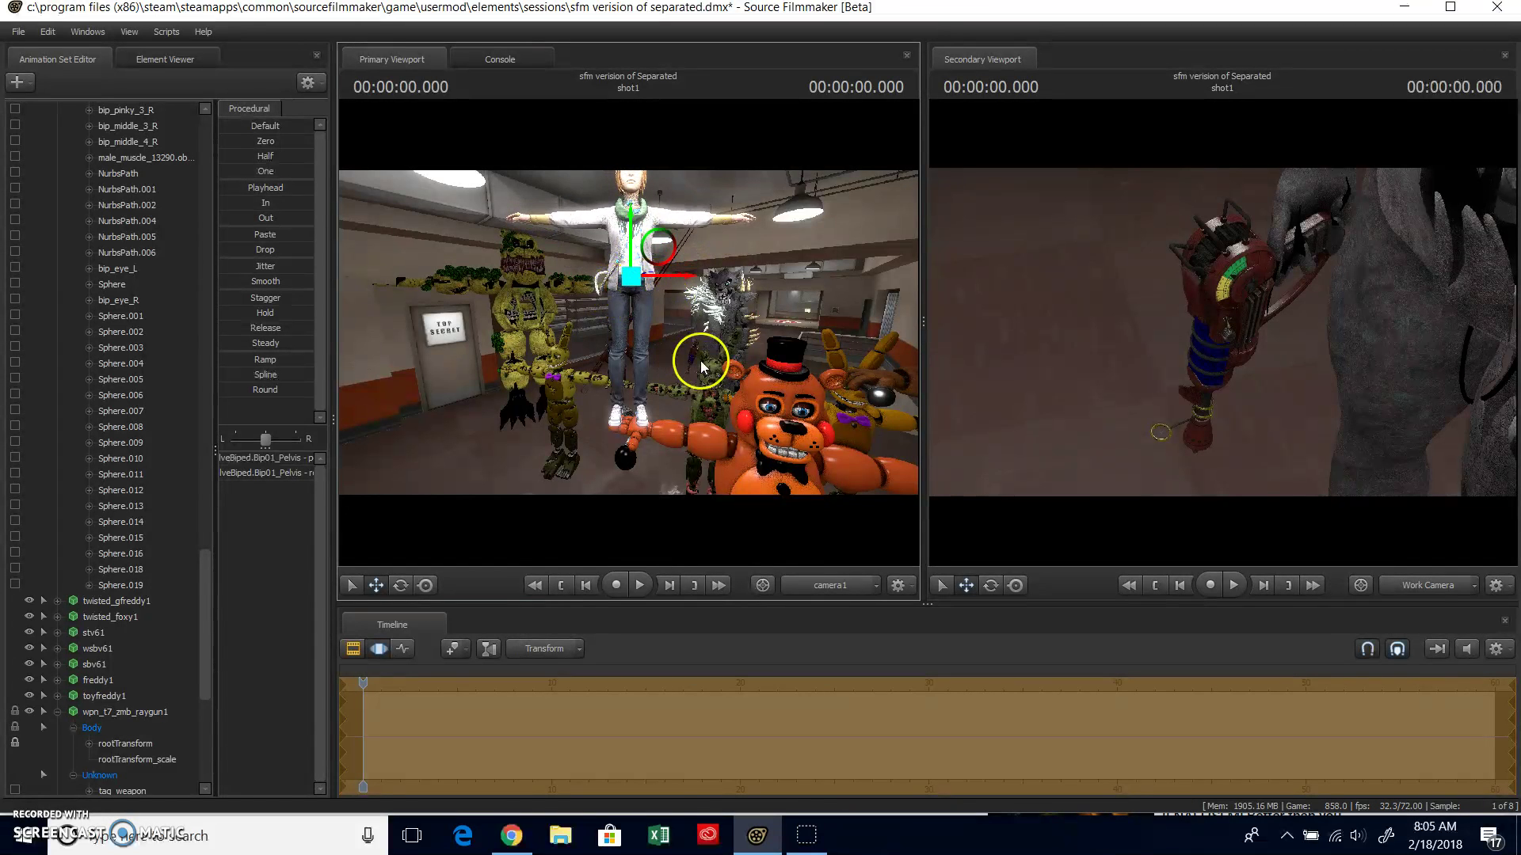
- Rotate the human character's Bip01_Pelvis slightly so its body tilts
{"action": "key", "text": "ctrl"}
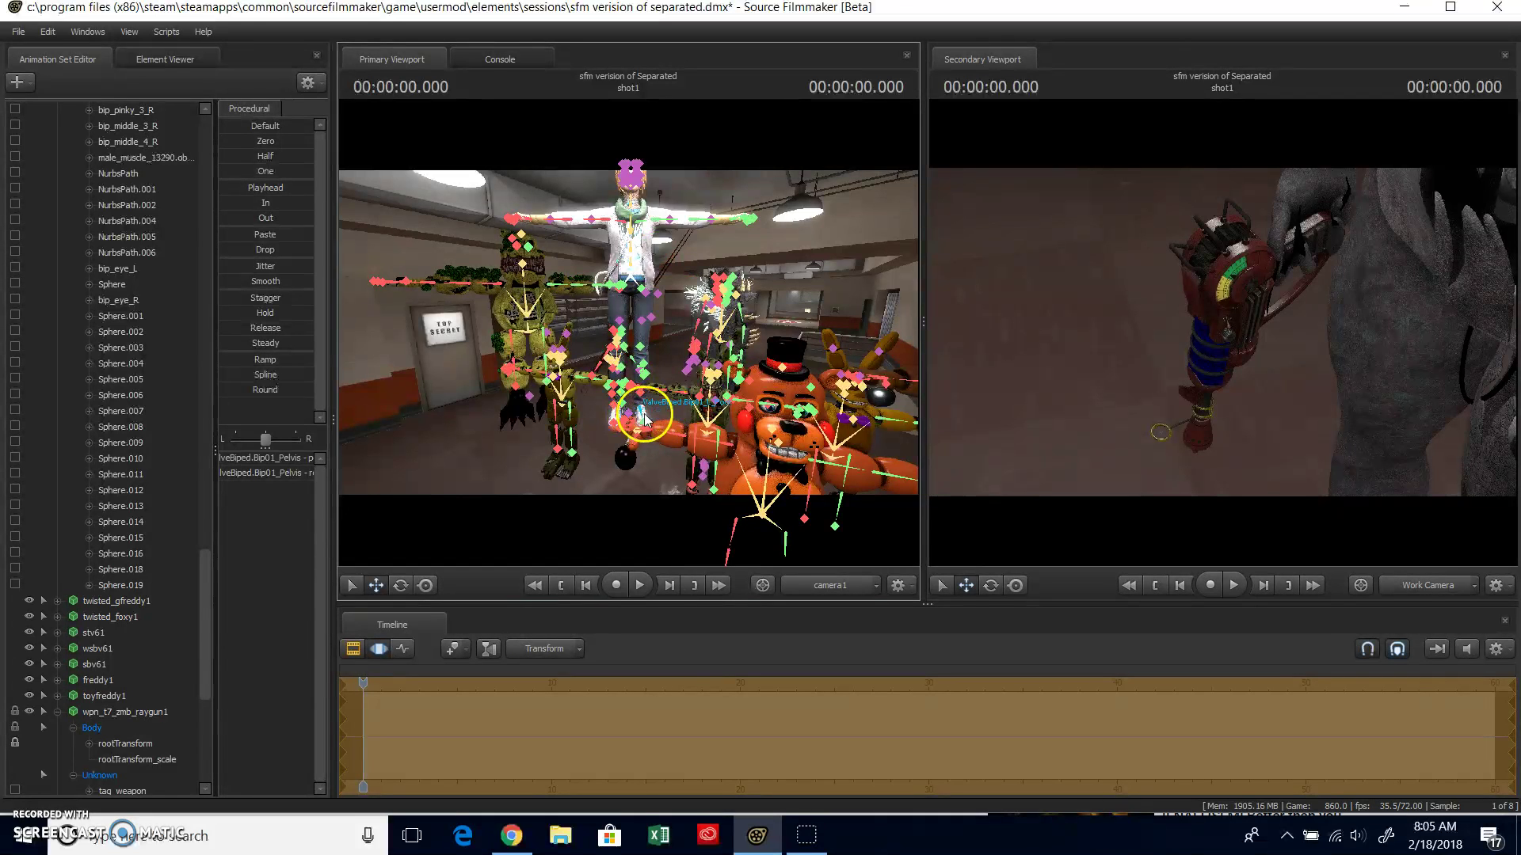
{"action": "left_click", "coordinate": [407, 588]}
{"action": "mouse_move", "coordinate": [641, 247]}
{"action": "left_mouse_down"}
{"action": "mouse_move", "coordinate": [622, 262]}
{"action": "mouse_move", "coordinate": [661, 250]}
{"action": "mouse_move", "coordinate": [636, 239]}
{"action": "mouse_move", "coordinate": [651, 245]}
{"action": "left_mouse_up"}
{"action": "key", "text": "ctrl"}
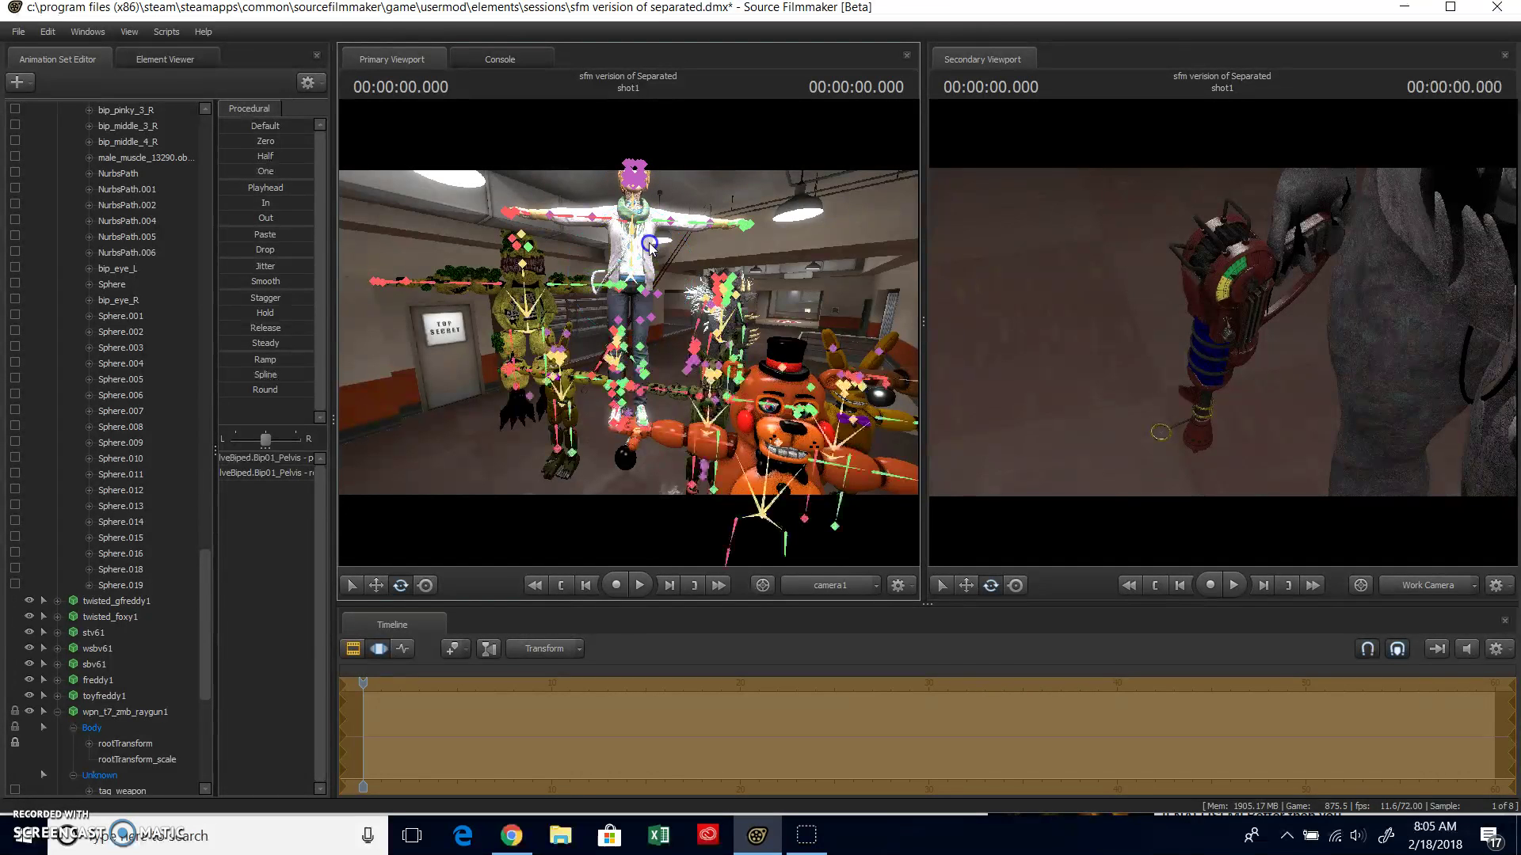
{"action": "left_click", "coordinate": [639, 326]}
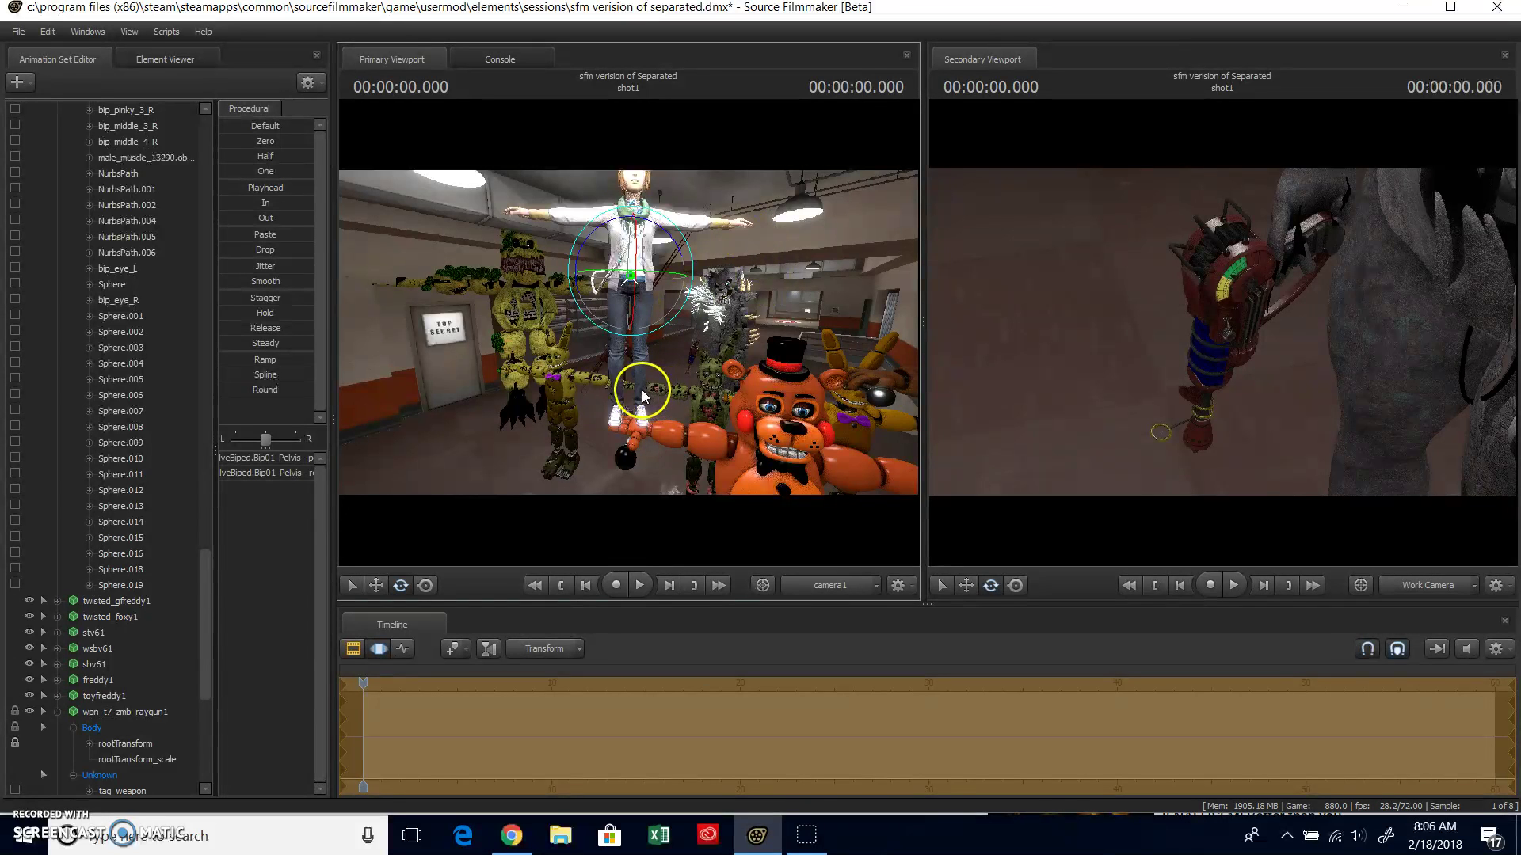
{"action": "key", "text": "ctrl"}
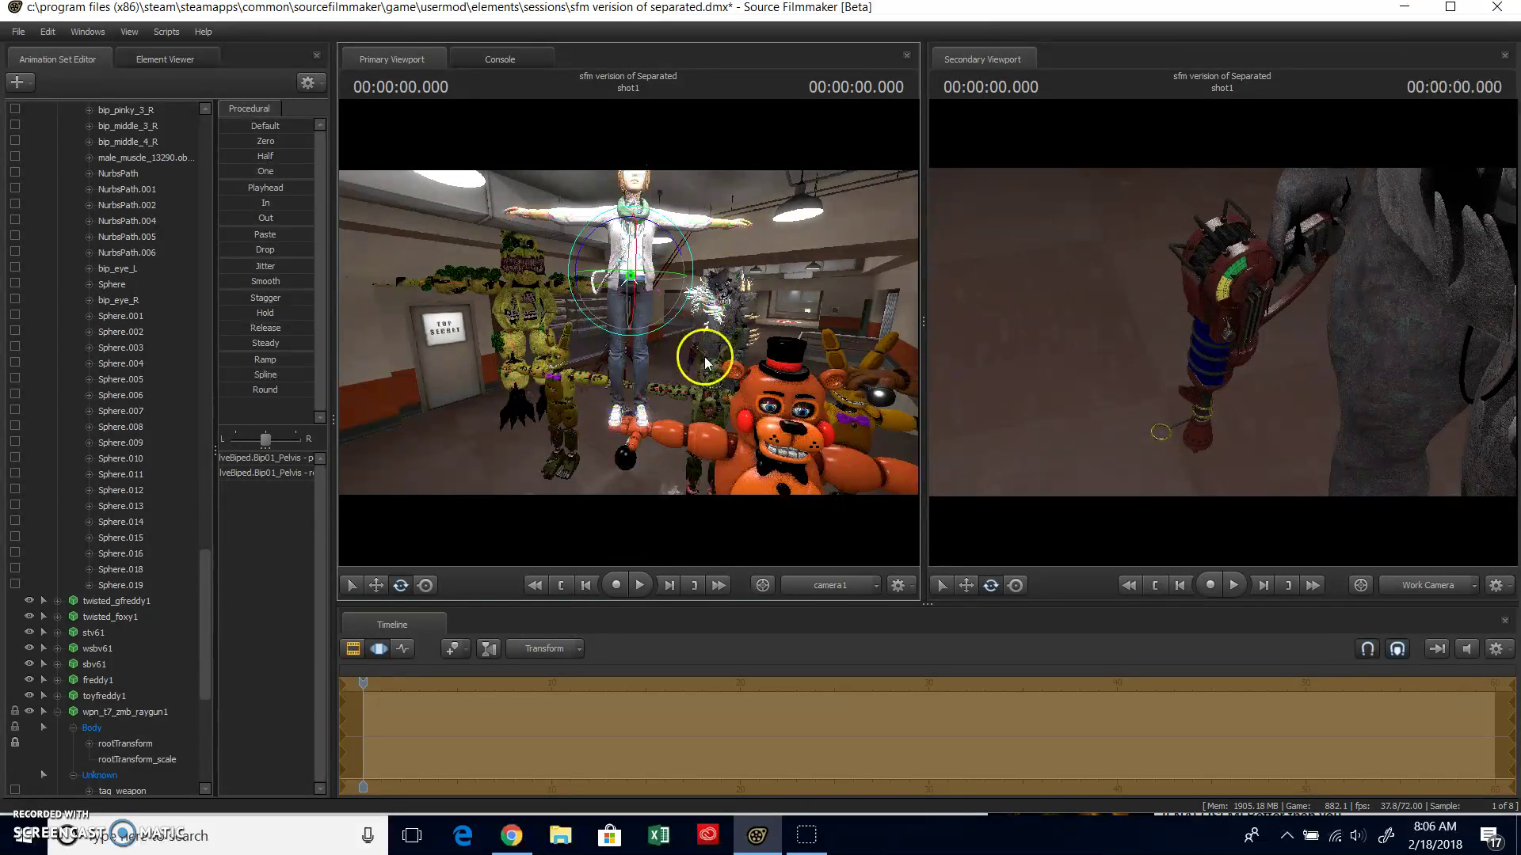
- Move camera1 to a low angle looking up at the human character above the animatronics
{"action": "left_click_drag", "start_coordinate": [738, 304], "coordinate": [800, 309]}
{"action": "key", "text": "a"}
{"action": "left_click_drag", "start_coordinate": [628, 332], "coordinate": [628, 334]}
{"action": "key", "text": "s"}
{"action": "left_click_drag", "start_coordinate": [712, 304], "coordinate": [628, 333]}
- Select the human character's Bip01_Pelvis together with RightLegRoll and LeftLegRoll and activate the Move tool
{"action": "key", "text": "ctrl"}
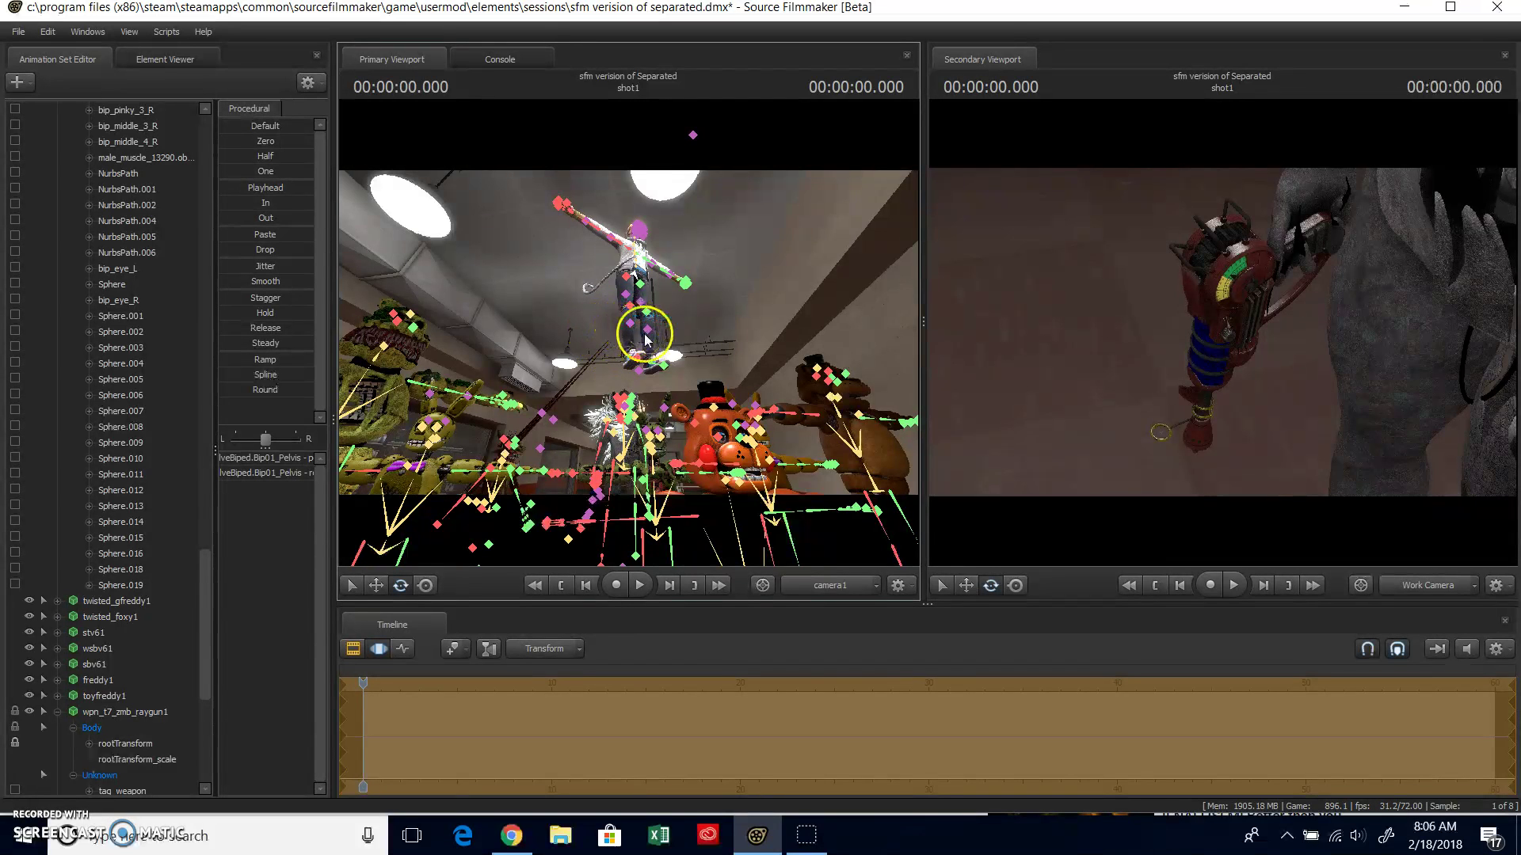
{"action": "left_click", "coordinate": [620, 323]}
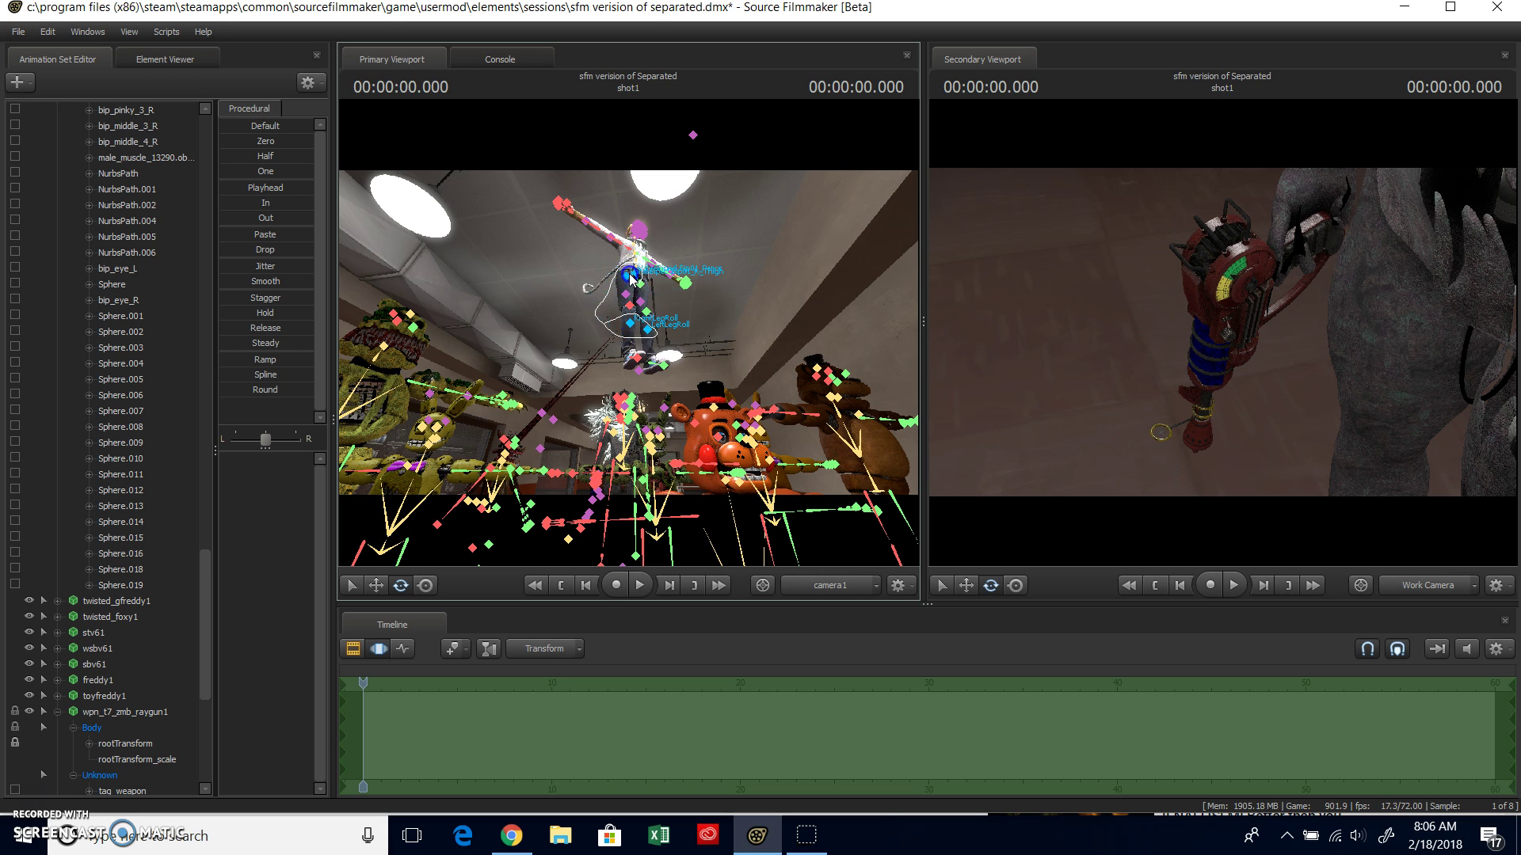
{"action": "left_click", "coordinate": [631, 274]}
{"action": "left_click", "coordinate": [377, 585]}
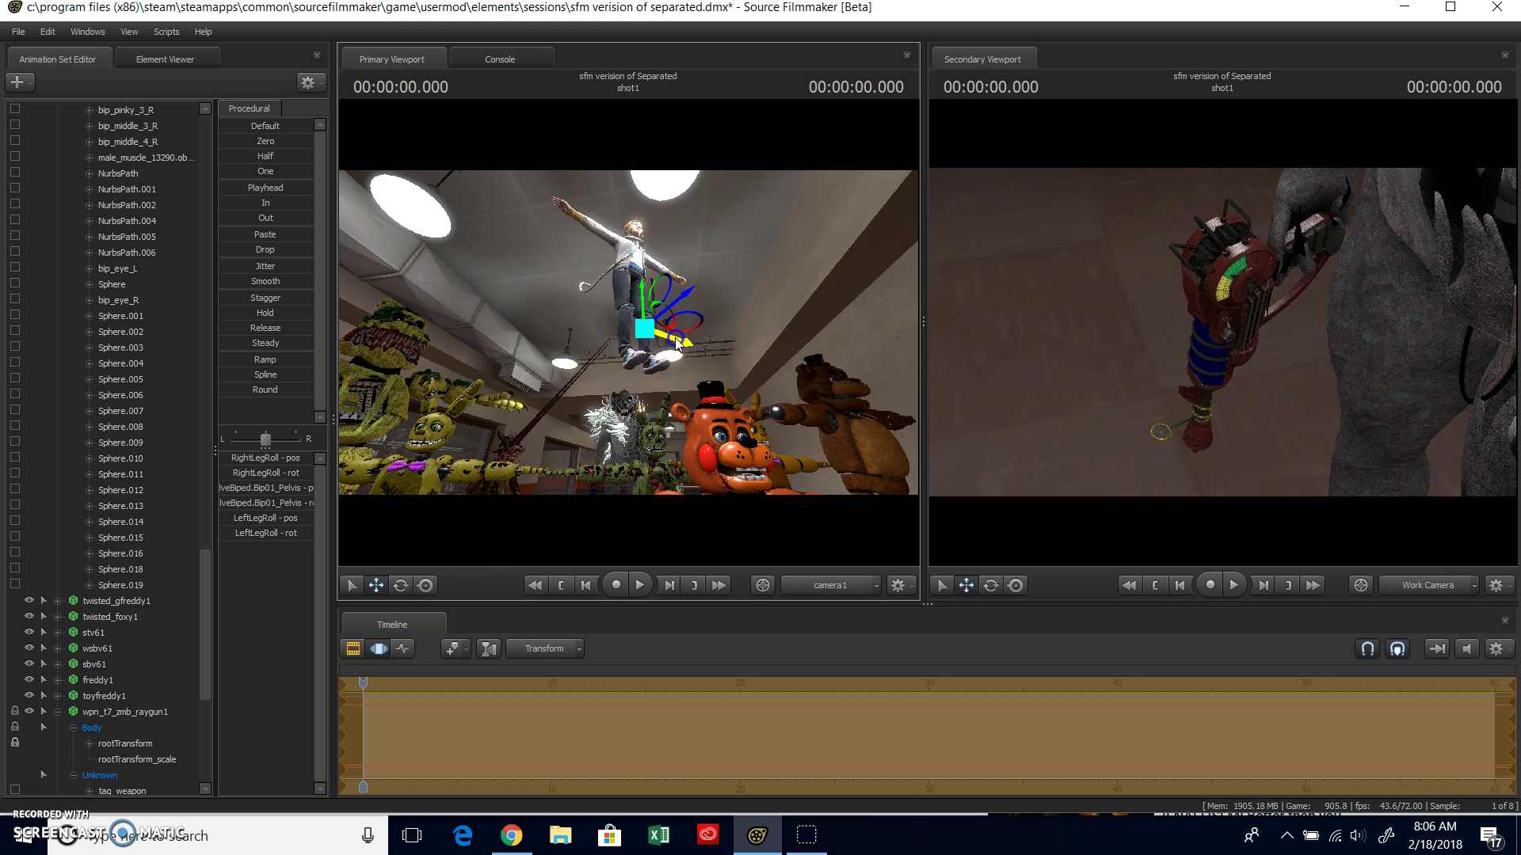